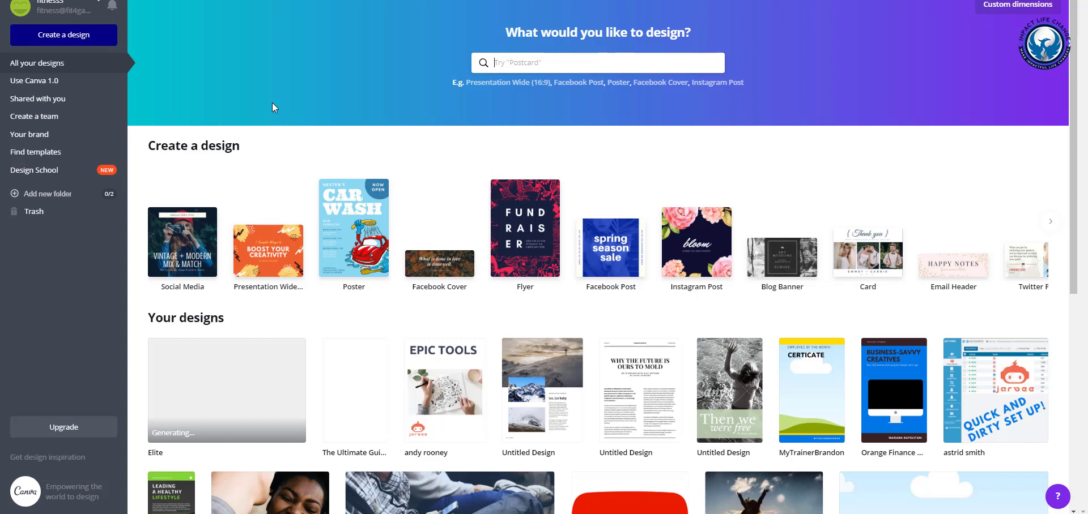
Step: Create a new design by searching for "magi" and apply the Men's Running Magazine cover to the blank page
{"action": "type", "text": "magi"}
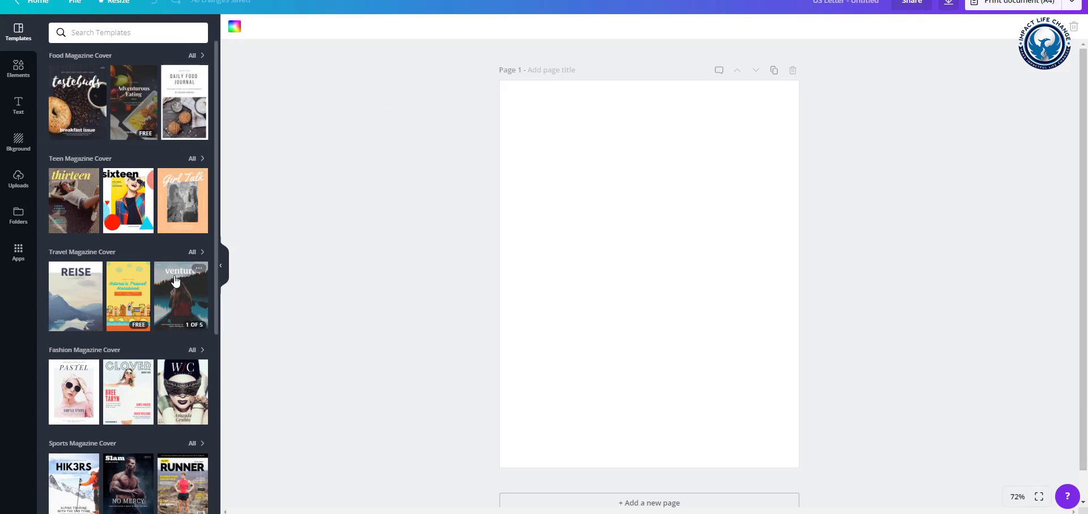
{"action": "scroll", "coordinate": [176, 338], "scroll_direction": "down", "scroll_amount": 3}
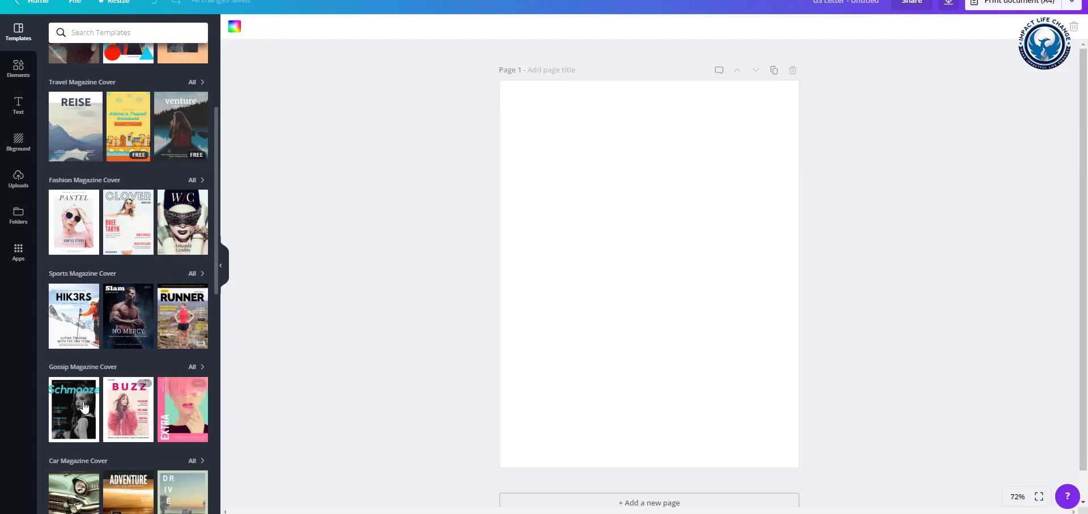
{"action": "left_click", "coordinate": [175, 340]}
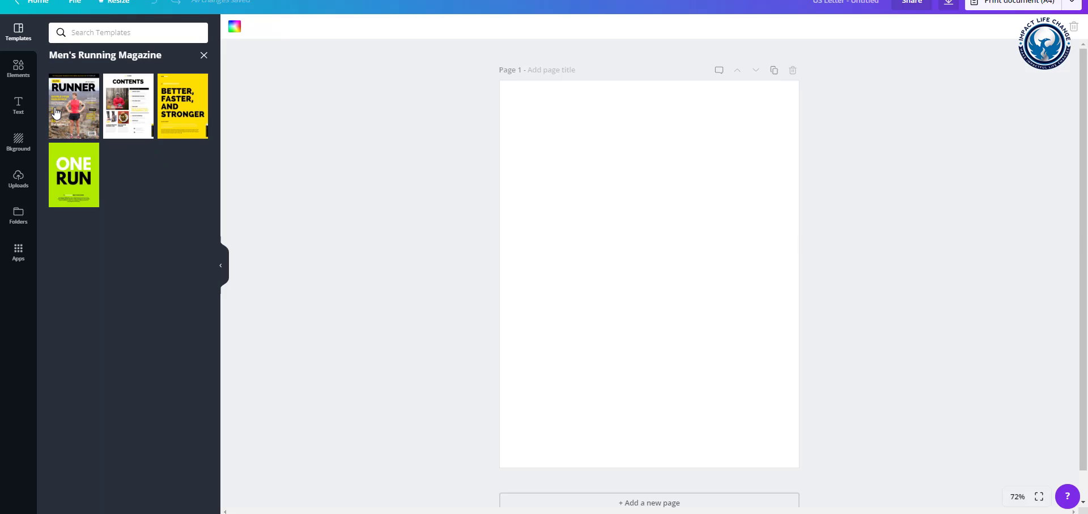
{"action": "left_click_drag", "start_coordinate": [65, 117], "coordinate": [539, 164]}
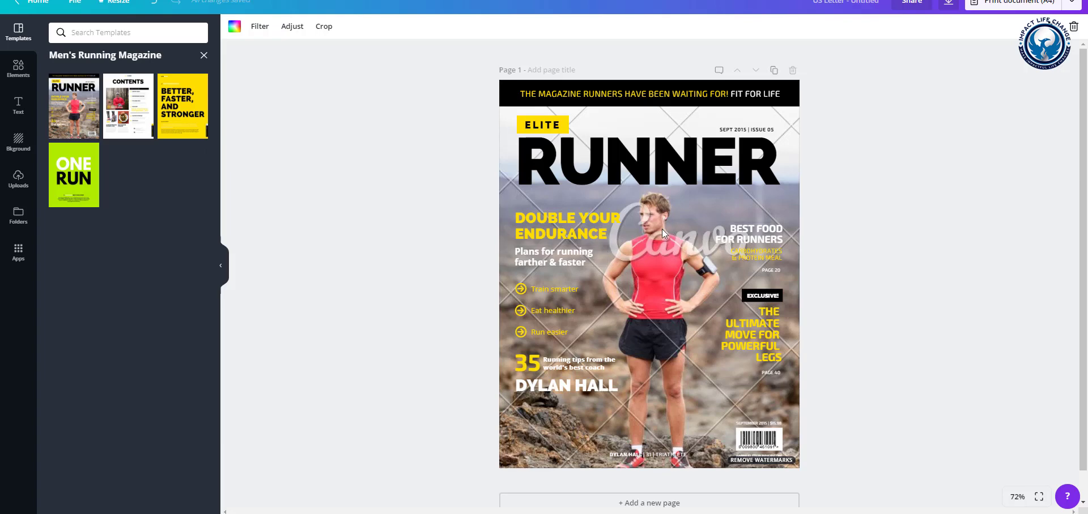
Step: Delete all article teasers, the barcode and the bottom caption below the RUNNER title on the cover
{"action": "left_click_drag", "start_coordinate": [515, 445], "coordinate": [790, 221]}
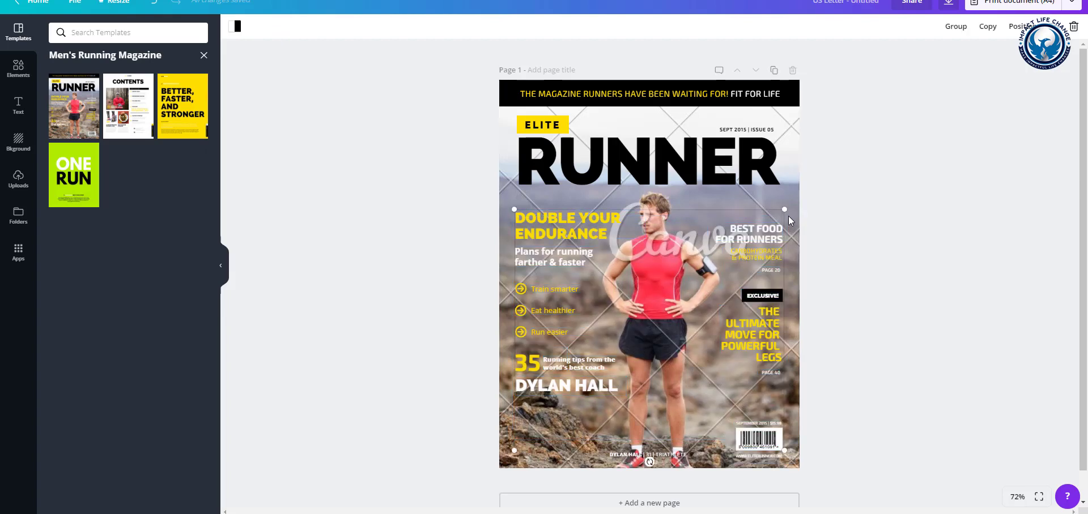
{"action": "key", "text": "Delete"}
{"action": "left_click_drag", "start_coordinate": [635, 440], "coordinate": [788, 466]}
{"action": "key", "text": "Delete"}
Step: Move the RUNNER title slightly lower on the cover
{"action": "left_click", "coordinate": [662, 279]}
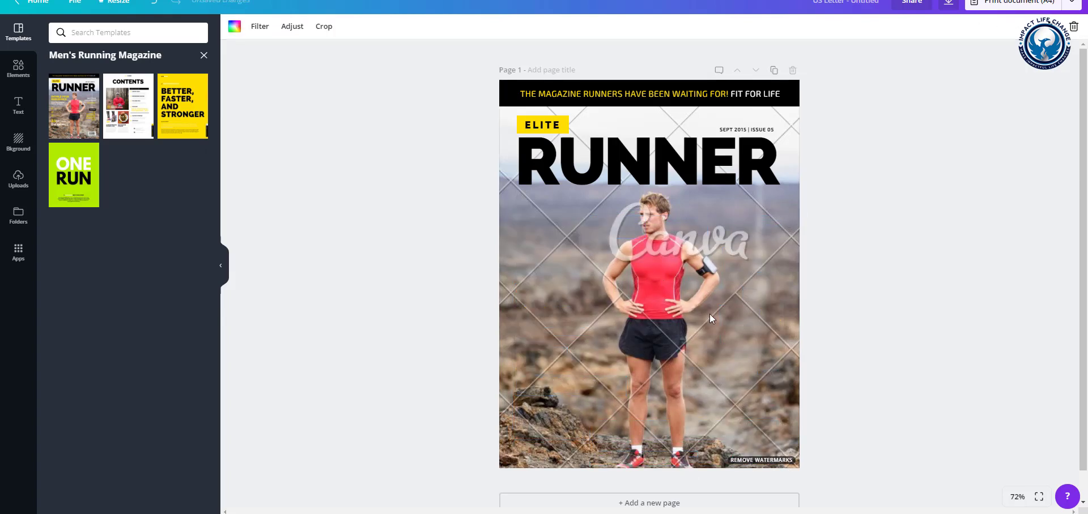
{"action": "left_click_drag", "start_coordinate": [497, 281], "coordinate": [385, 217]}
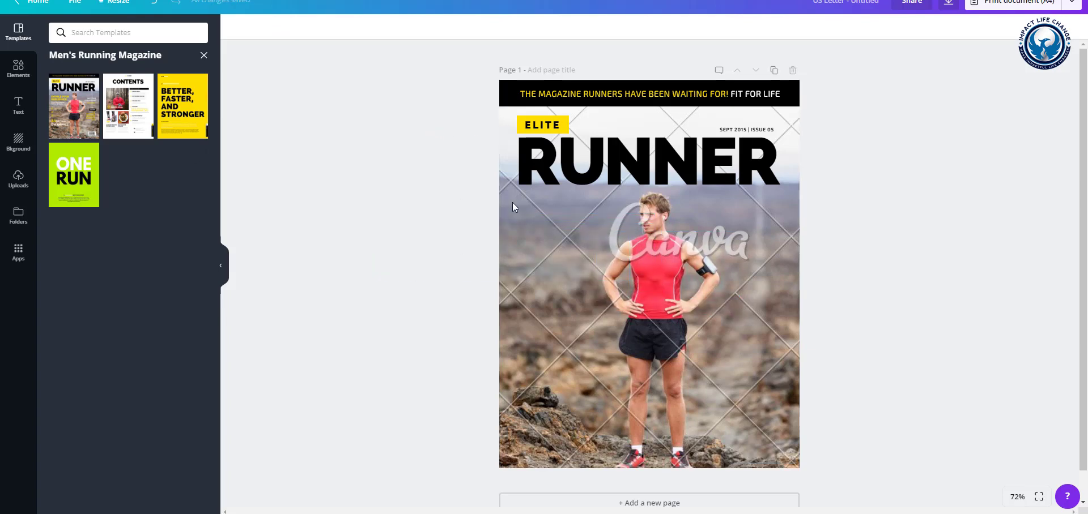
{"action": "mouse_move", "coordinate": [645, 167]}
{"action": "left_mouse_down"}
{"action": "mouse_move", "coordinate": [654, 189]}
{"action": "mouse_move", "coordinate": [644, 175]}
{"action": "left_mouse_up"}
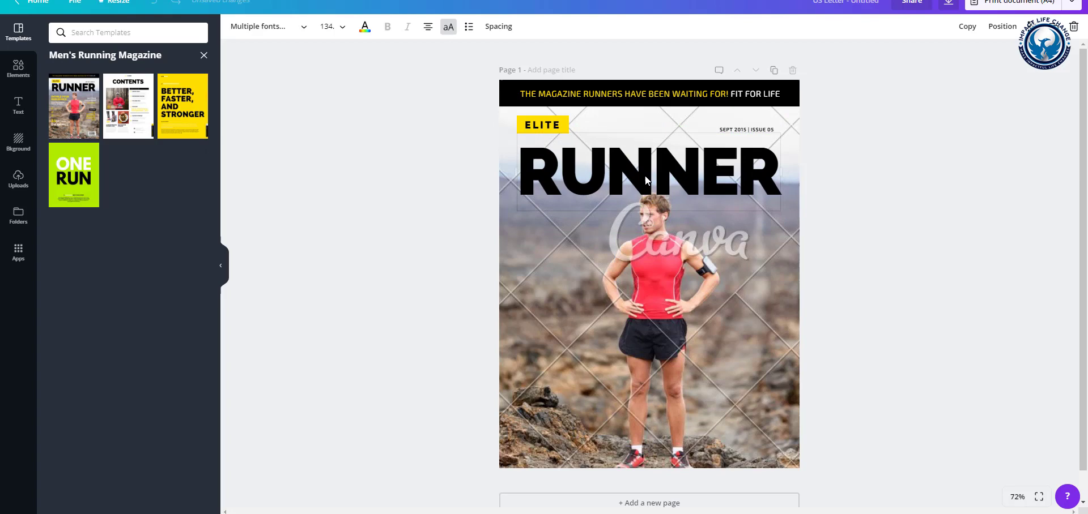
{"action": "left_click", "coordinate": [457, 119]}
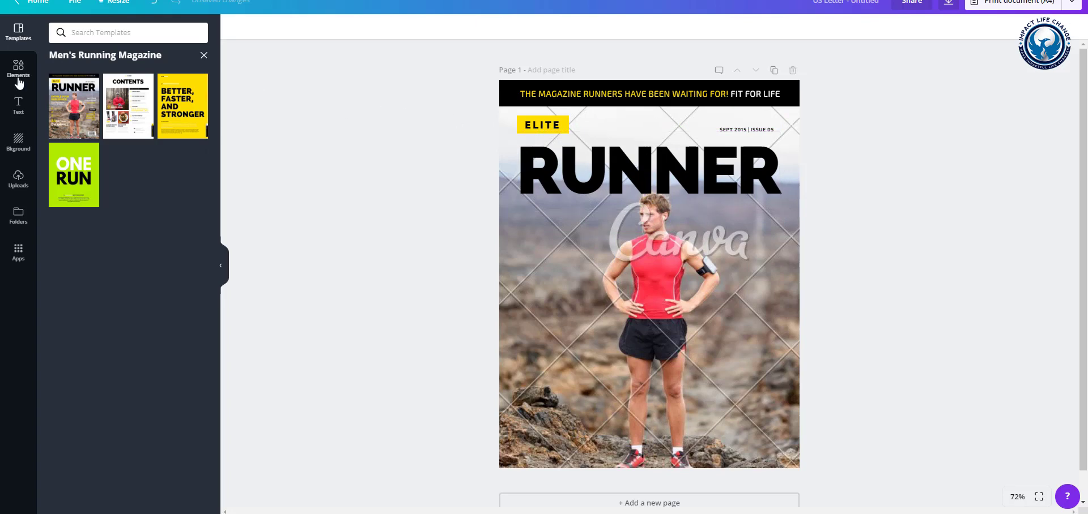
Step: Replace the cover photo with the uploaded business sketch image and change the title to TOOLS
{"action": "left_click", "coordinate": [18, 180]}
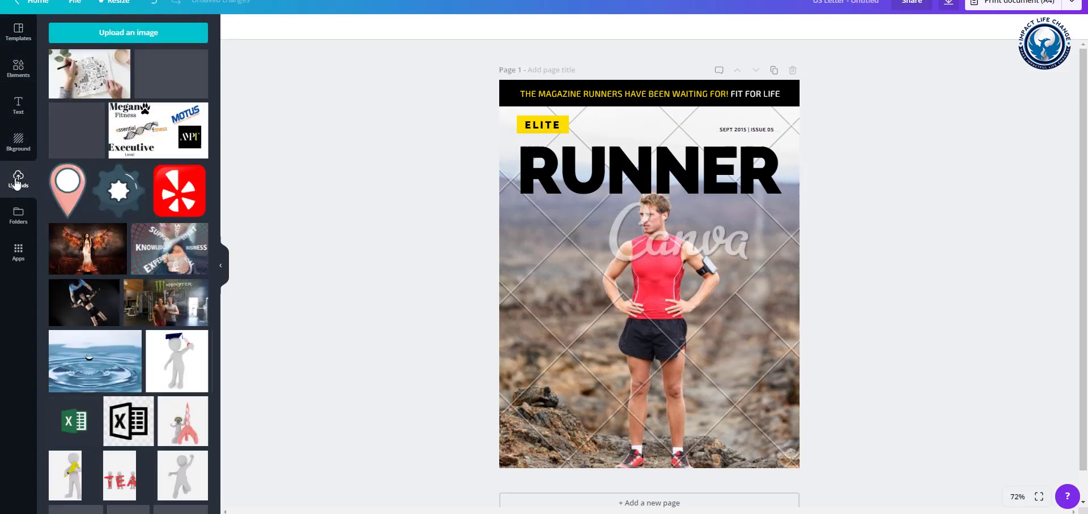
{"action": "mouse_move", "coordinate": [75, 94]}
{"action": "left_mouse_down"}
{"action": "mouse_move", "coordinate": [187, 113]}
{"action": "mouse_move", "coordinate": [552, 238]}
{"action": "mouse_move", "coordinate": [518, 225]}
{"action": "left_mouse_up"}
{"action": "double_click", "coordinate": [602, 166]}
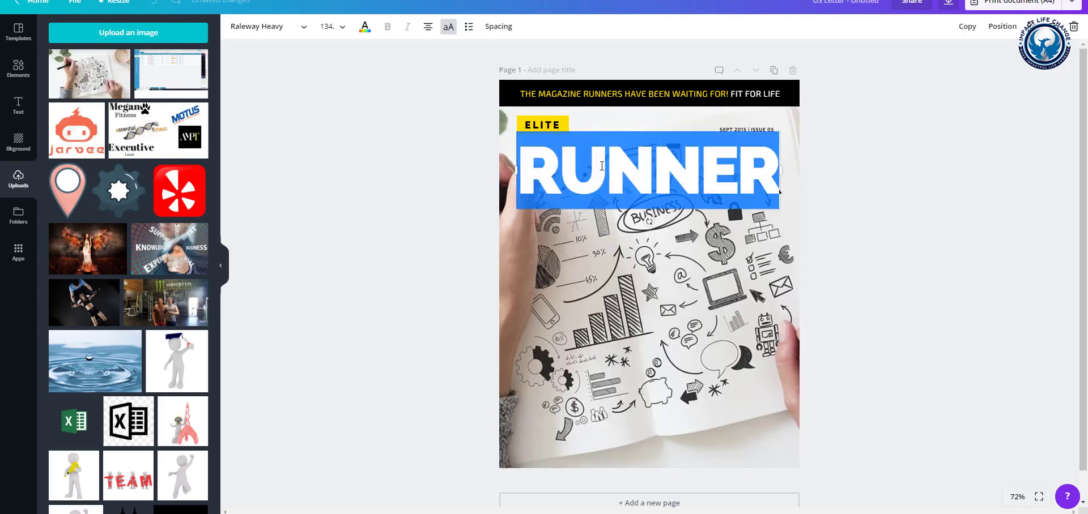
{"action": "type", "text": "TOOLS"}
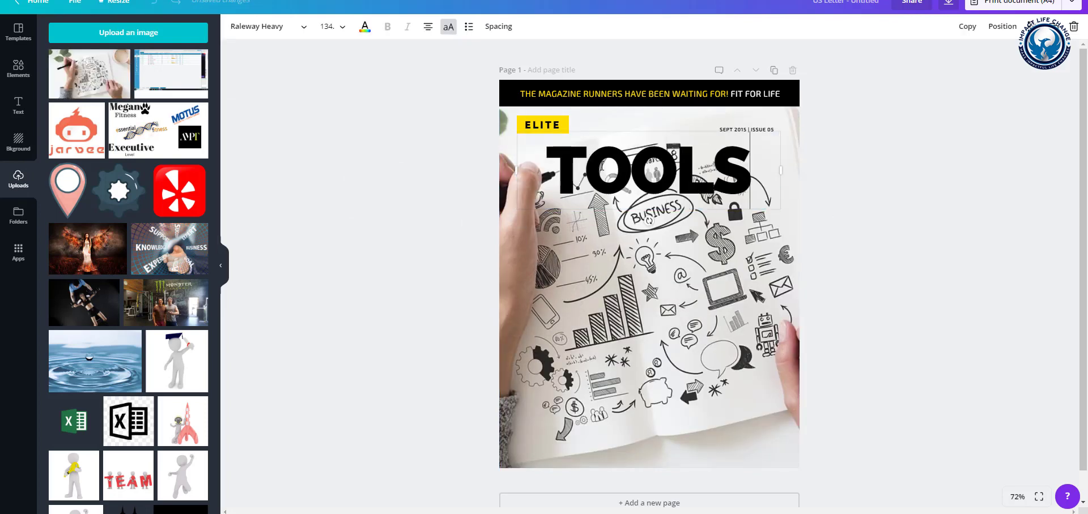
Step: Replace "MAGAZINE RUNNERS" in the black banner text with "PERSONAL TRAINERS"
{"action": "left_click", "coordinate": [568, 96]}
{"action": "left_click", "coordinate": [568, 96]}
{"action": "left_click", "coordinate": [575, 94]}
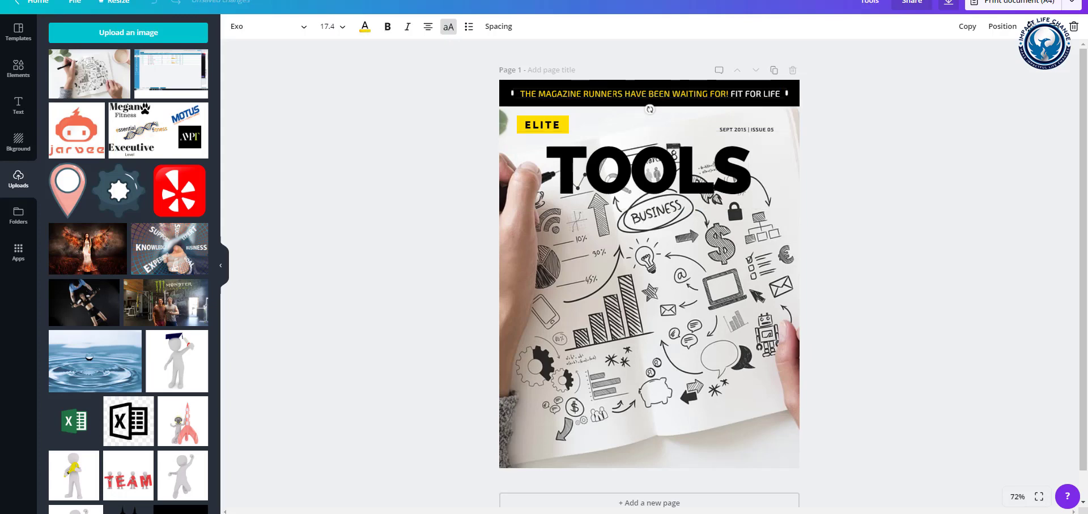
{"action": "left_click_drag", "start_coordinate": [623, 93], "coordinate": [545, 94]}
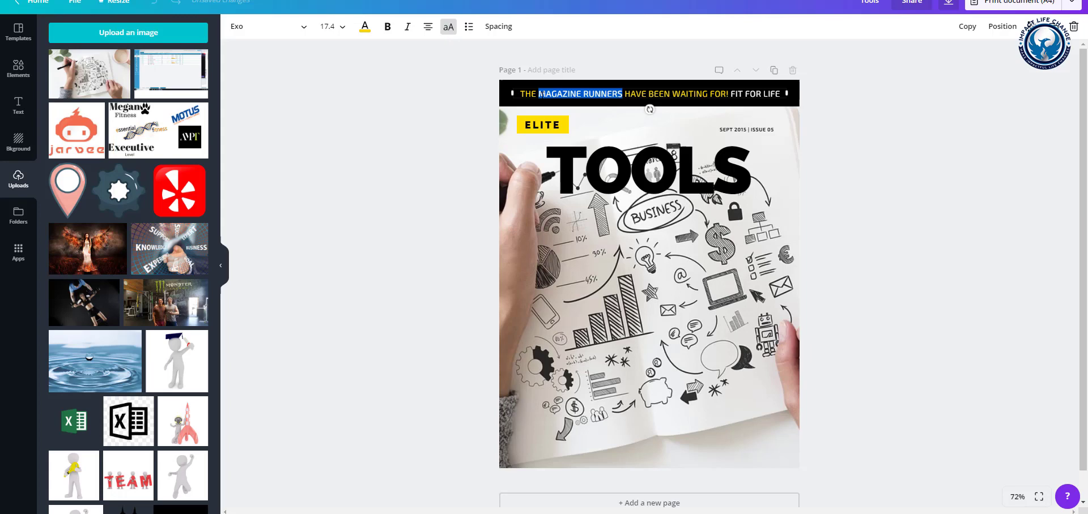
{"action": "type", "text": "PERSONAL TRAINERS"}
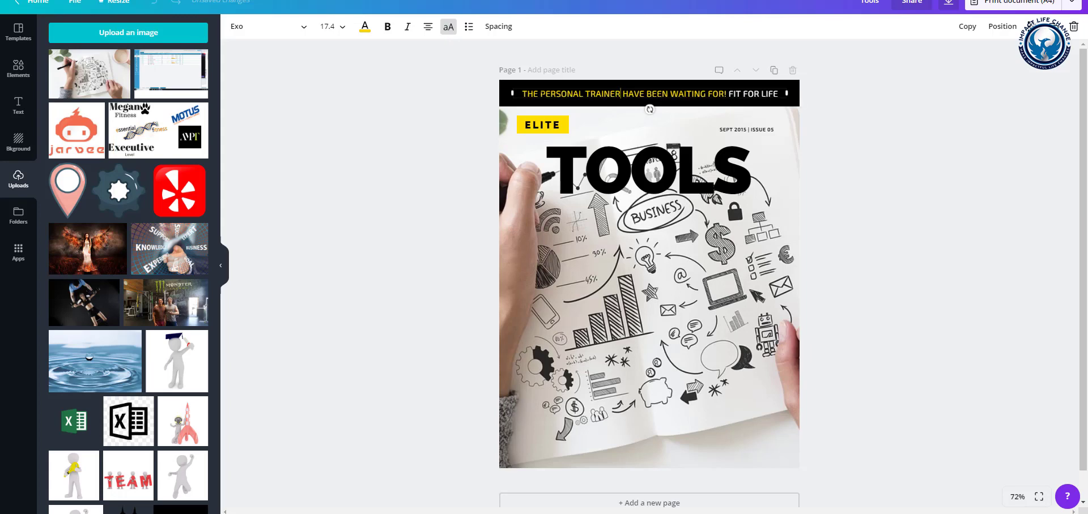
Step: Replace "HAVE BEEN WAITING FOR" in the banner with "GUIDE TO ONLINE TRAINING", keeping the exclamation mark
{"action": "key", "text": "Delete"}
{"action": "key", "text": "Delete"}
{"action": "key", "text": "Delete"}
{"action": "key", "text": "Delete"}
{"action": "key", "text": "Delete"}
{"action": "key", "text": "Delete"}
{"action": "key", "text": "Delete"}
{"action": "key", "text": "Delete"}
{"action": "key", "text": "Delete"}
{"action": "key", "text": "Delete"}
{"action": "key", "text": "Delete"}
{"action": "key", "text": "Delete"}
{"action": "key", "text": "Delete"}
{"action": "key", "text": "Delete"}
{"action": "key", "text": "Delete"}
{"action": "key", "text": "Delete"}
{"action": "key", "text": "Delete"}
{"action": "key", "text": "Delete"}
{"action": "key", "text": "Delete"}
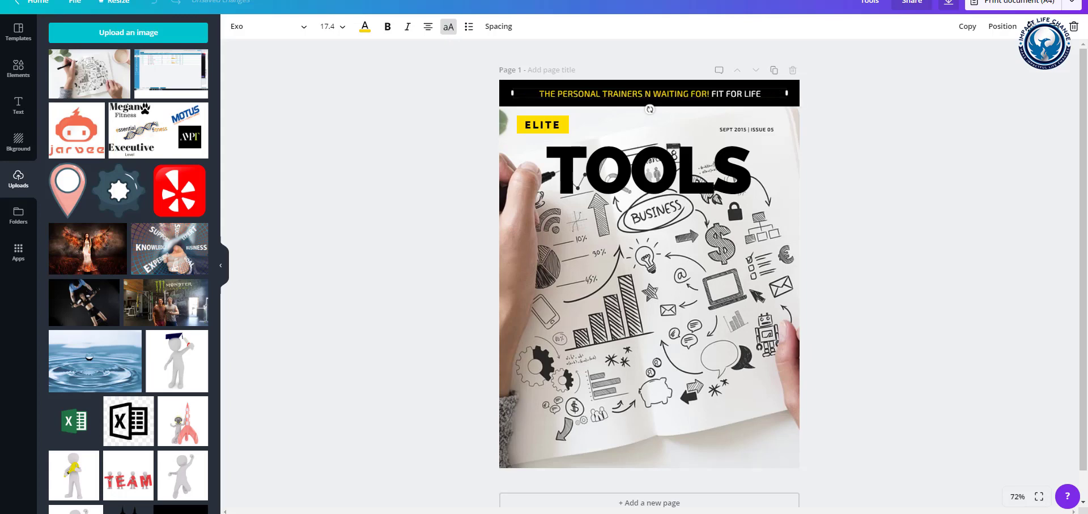
{"action": "key", "text": "Delete"}
{"action": "key", "text": "Delete"}
{"action": "key", "text": "Delete"}
{"action": "key", "text": "Delete"}
{"action": "type", "text": "GUIDE T"}
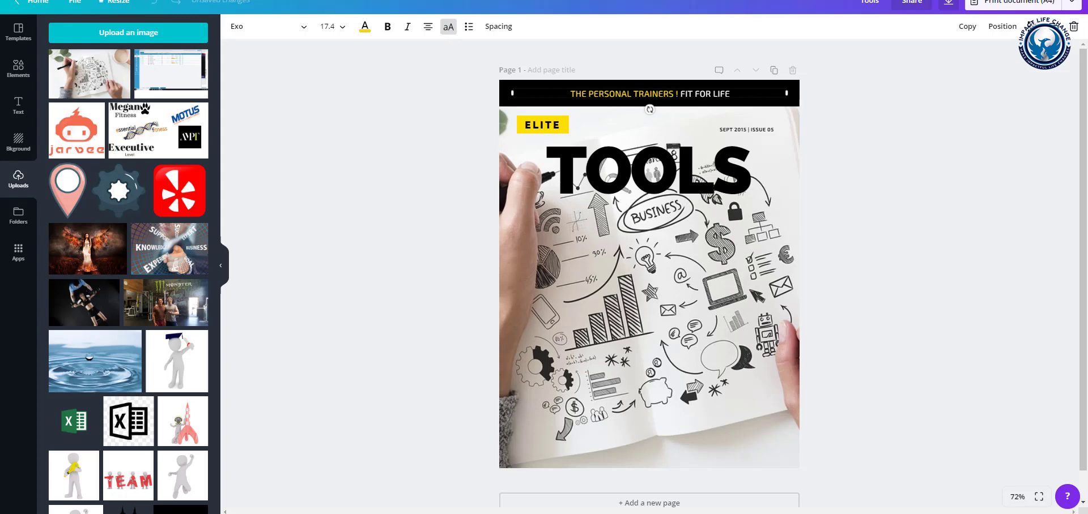
{"action": "type", "text": "O ONLINE TRAININ"}
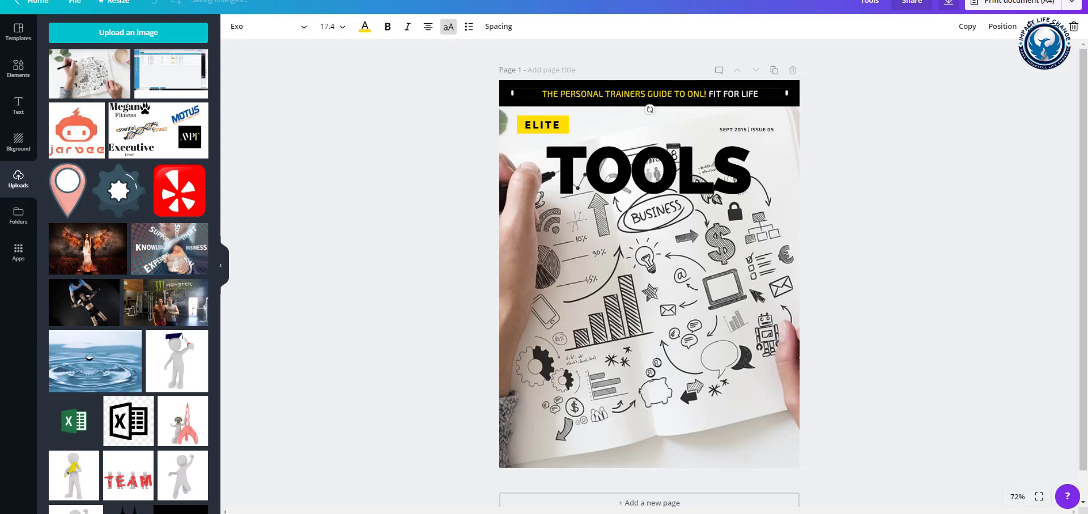
{"action": "type", "text": "G!"}
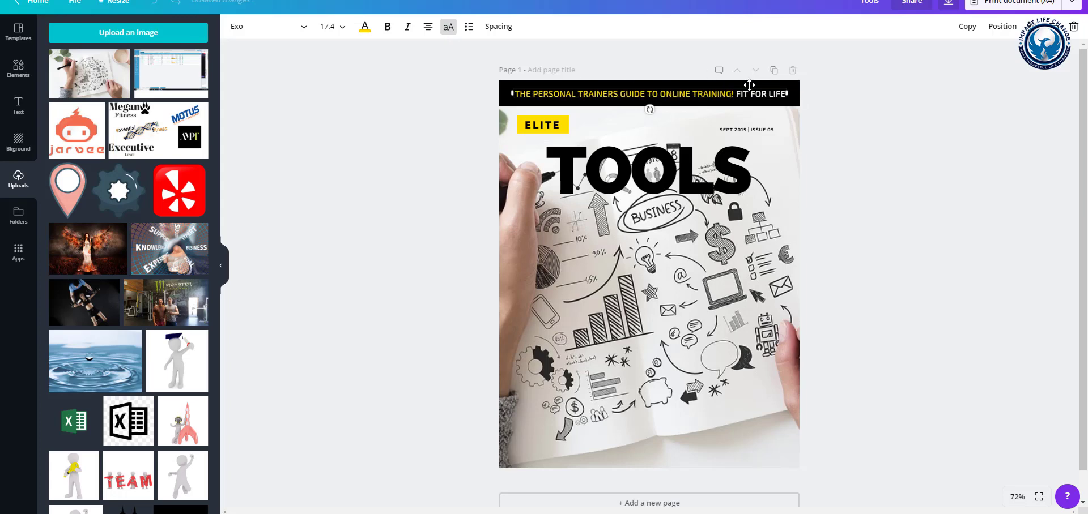
Step: Replace "FIT FOR LIFE" in the banner with "FREE RESOURCE"
{"action": "triple_click", "coordinate": [752, 94]}
{"action": "left_click", "coordinate": [743, 93]}
{"action": "left_click_drag", "start_coordinate": [740, 93], "coordinate": [781, 94]}
{"action": "left_click", "coordinate": [781, 94]}
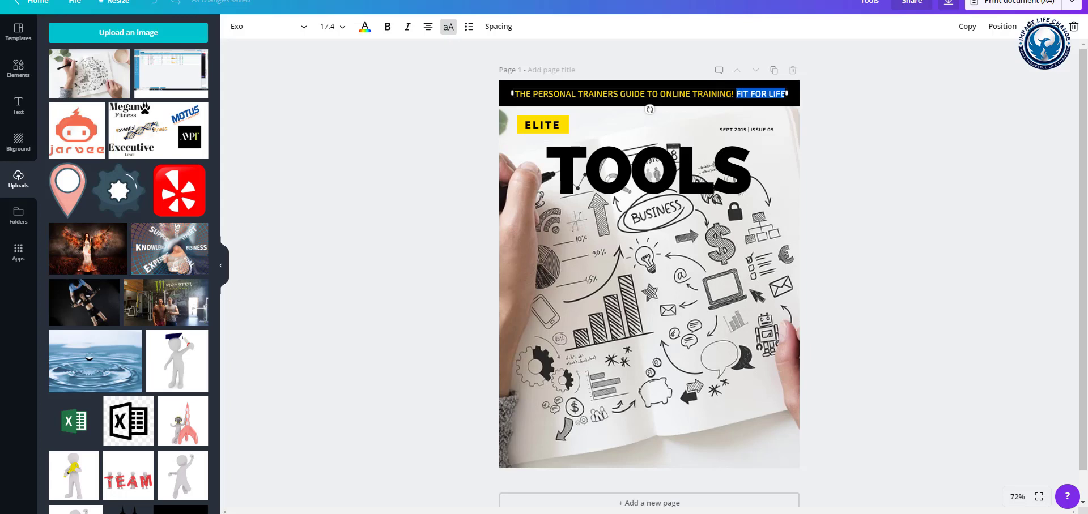
{"action": "type", "text": "FREE RESOUR"}
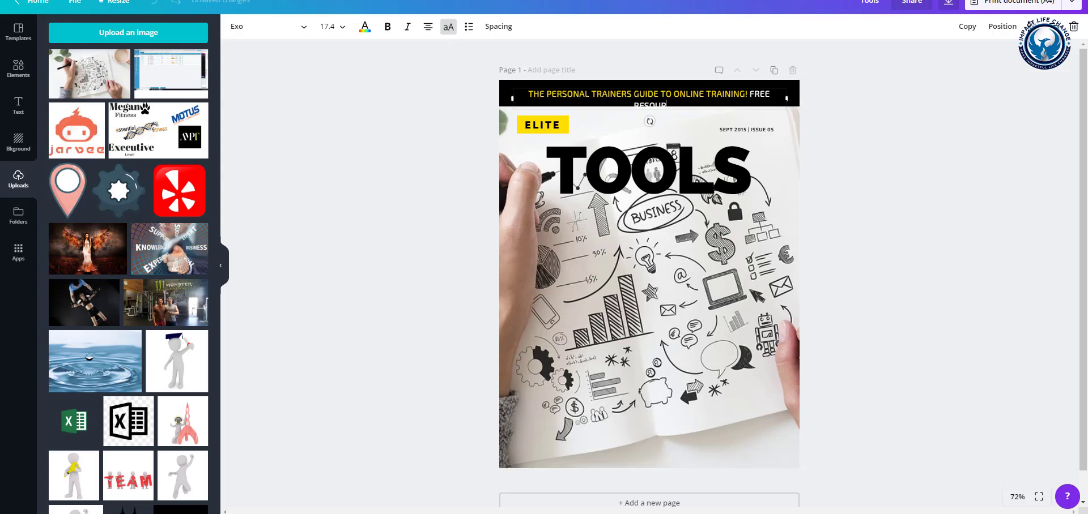
{"action": "type", "text": "CE"}
Step: Widen the banner text box so the text fits on one line, and centre it within the black strip
{"action": "left_click_drag", "start_coordinate": [801, 96], "coordinate": [806, 96]}
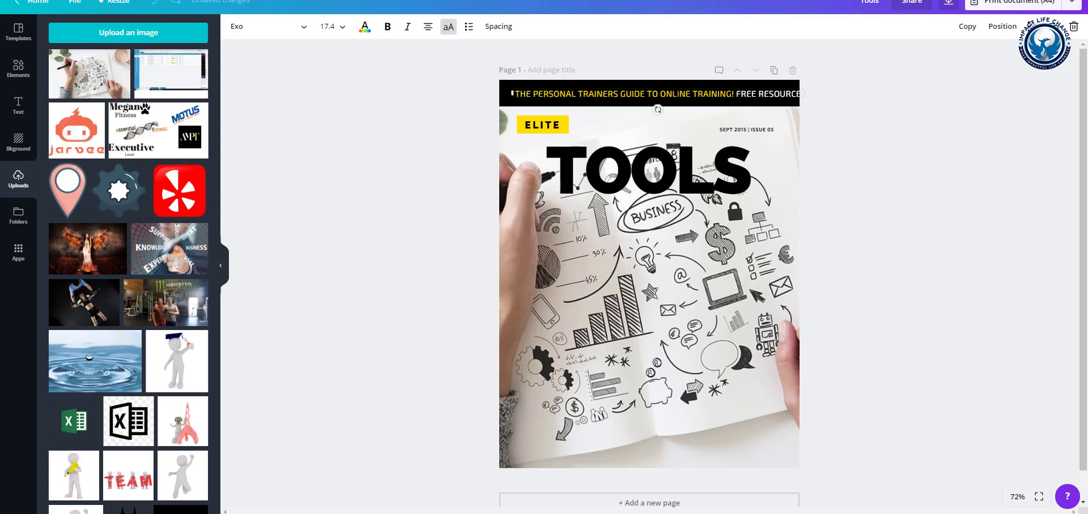
{"action": "left_click_drag", "start_coordinate": [682, 88], "coordinate": [662, 91]}
{"action": "left_click", "coordinate": [669, 96]}
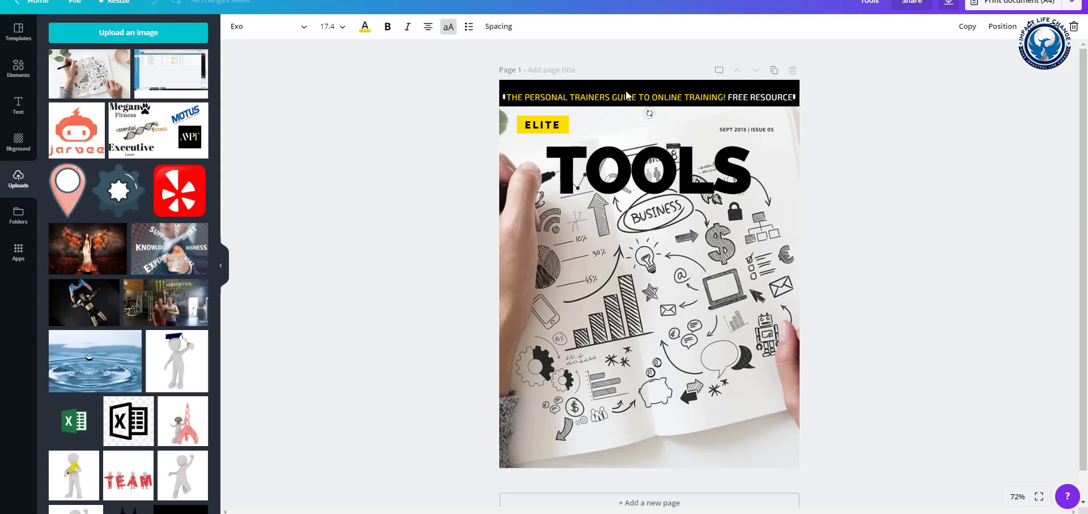
{"action": "left_click_drag", "start_coordinate": [626, 95], "coordinate": [626, 91]}
{"action": "left_click", "coordinate": [626, 63]}
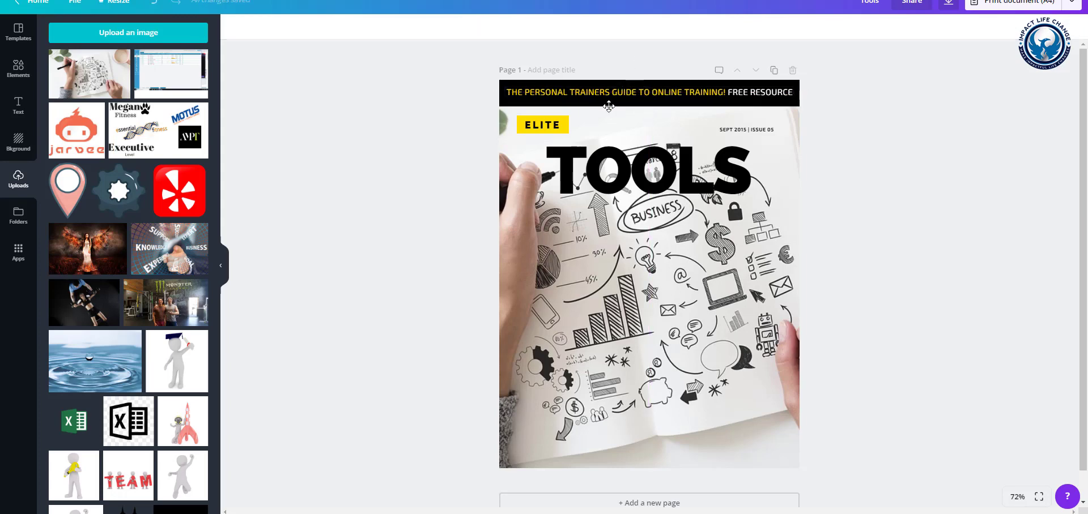
Step: Delete the "SEPT 2015 | ISSUE 05" line from the cover and return to the magazine templates
{"action": "left_click", "coordinate": [750, 131]}
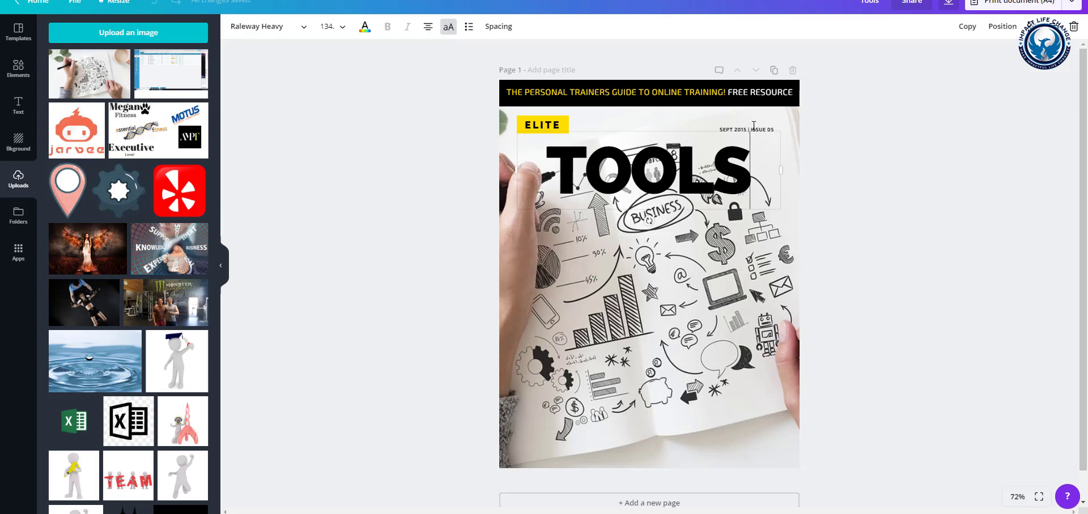
{"action": "key", "text": "ctrl+a"}
{"action": "left_click", "coordinate": [700, 114]}
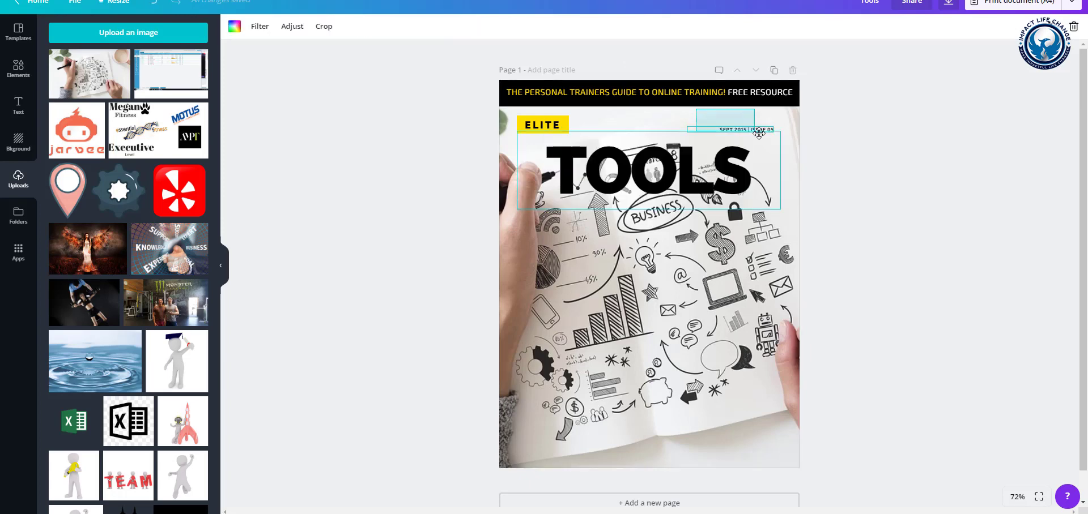
{"action": "left_click_drag", "start_coordinate": [758, 133], "coordinate": [766, 134]}
{"action": "left_click", "coordinate": [745, 120]}
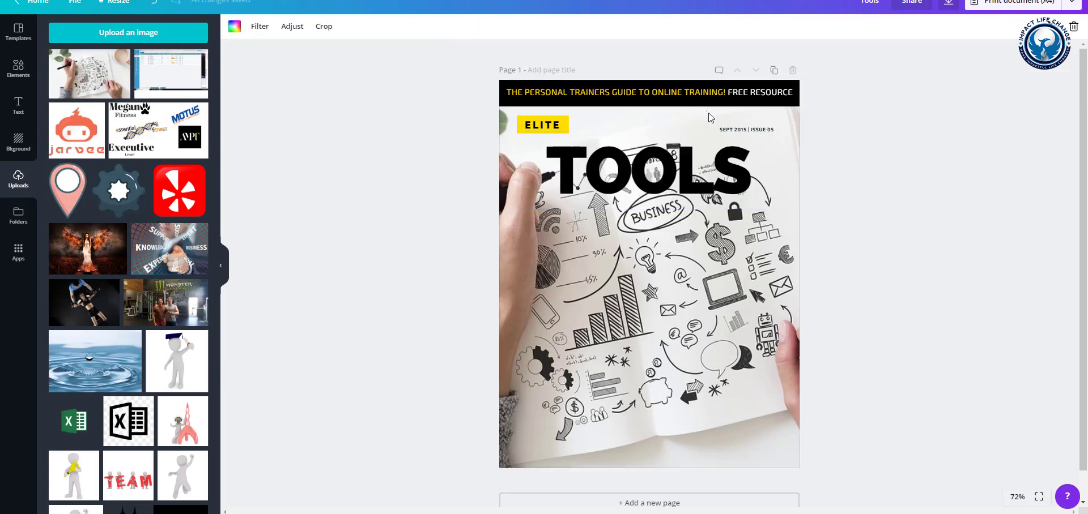
{"action": "left_click_drag", "start_coordinate": [708, 112], "coordinate": [766, 128]}
{"action": "key", "text": "Delete"}
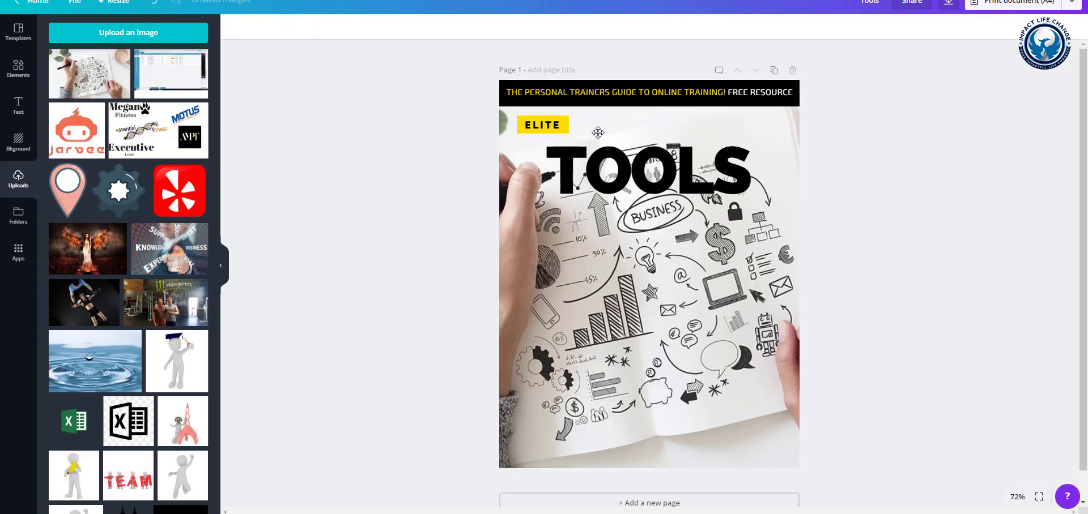
{"action": "left_click", "coordinate": [18, 32]}
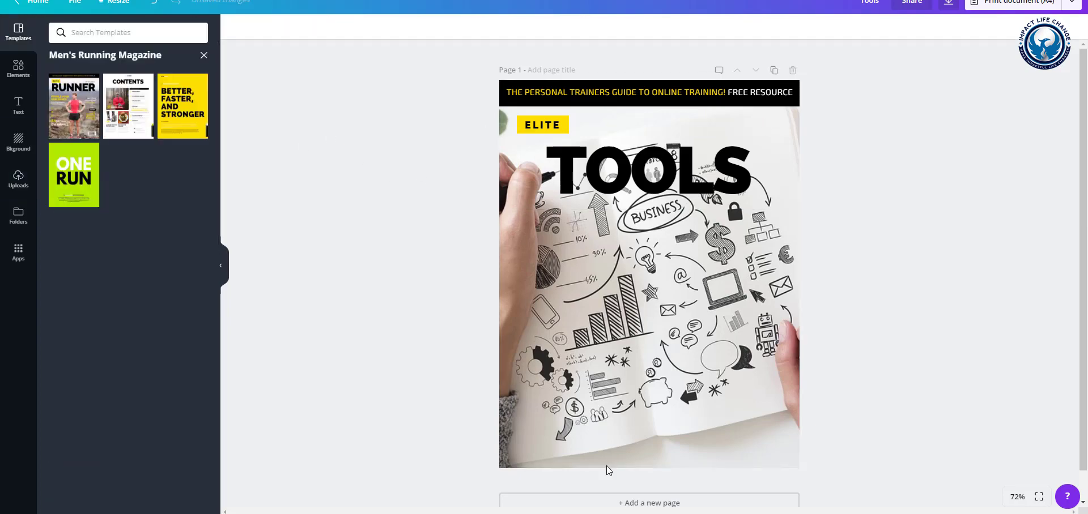
{"action": "left_click", "coordinate": [626, 502]}
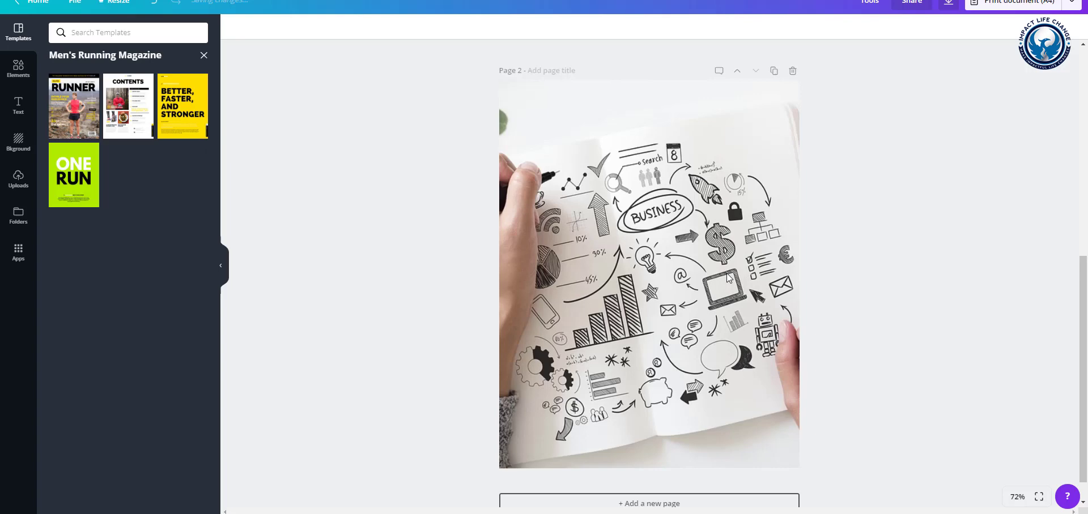
{"action": "left_click_drag", "start_coordinate": [650, 205], "coordinate": [555, 118]}
{"action": "left_click", "coordinate": [792, 71]}
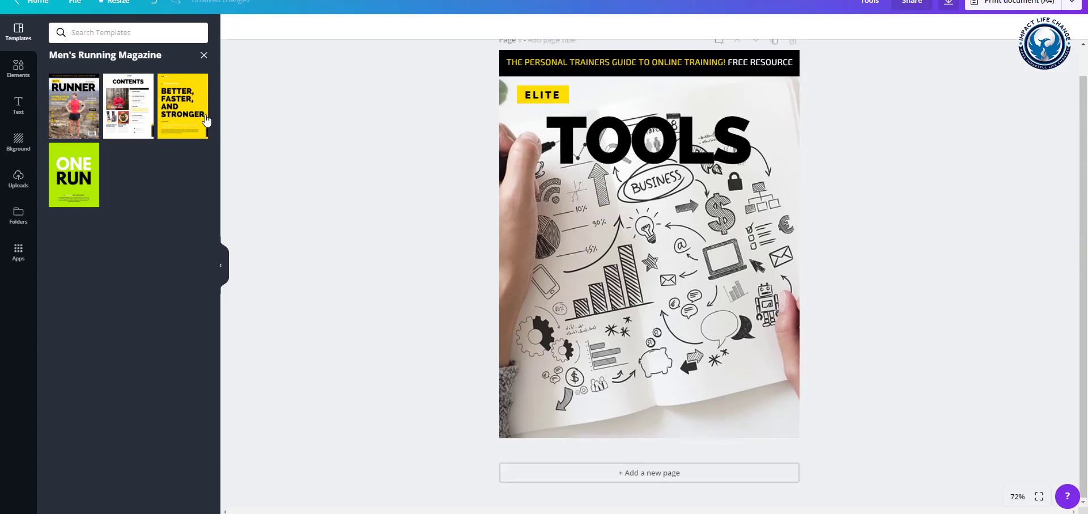
Step: Add a second page and remove the business sketch image from it to leave it blank
{"action": "left_click", "coordinate": [595, 480]}
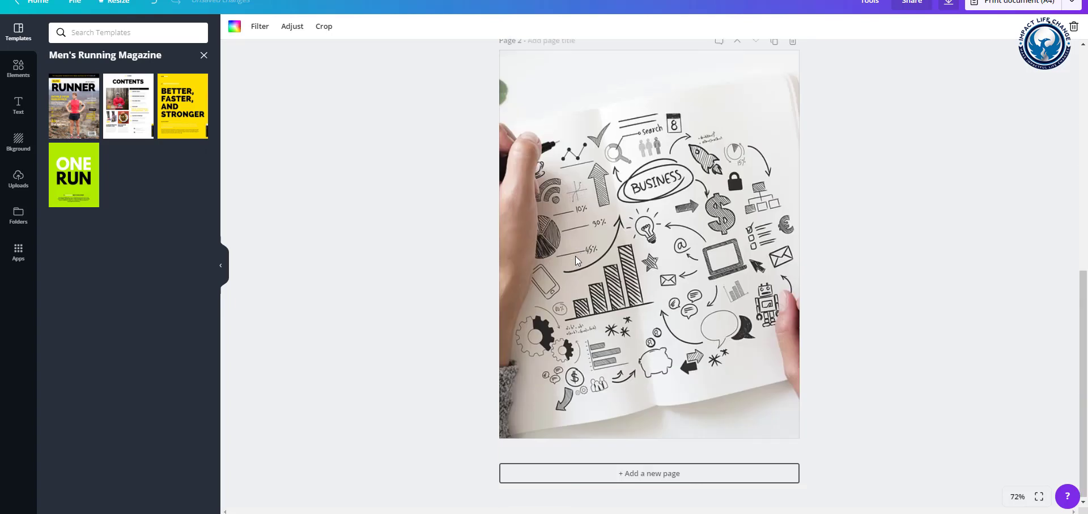
{"action": "left_click_drag", "start_coordinate": [617, 162], "coordinate": [487, 141]}
{"action": "left_click_drag", "start_coordinate": [572, 164], "coordinate": [657, 262]}
{"action": "key", "text": "Delete"}
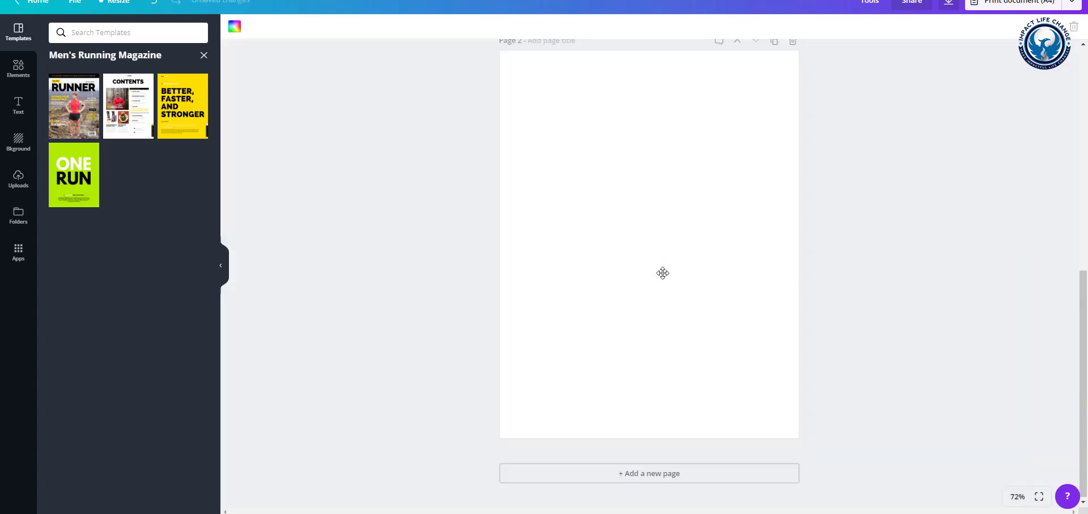
Step: Apply the CONTENTS template to page 2 and delete its large runner photo with the running tips caption
{"action": "left_click", "coordinate": [148, 100]}
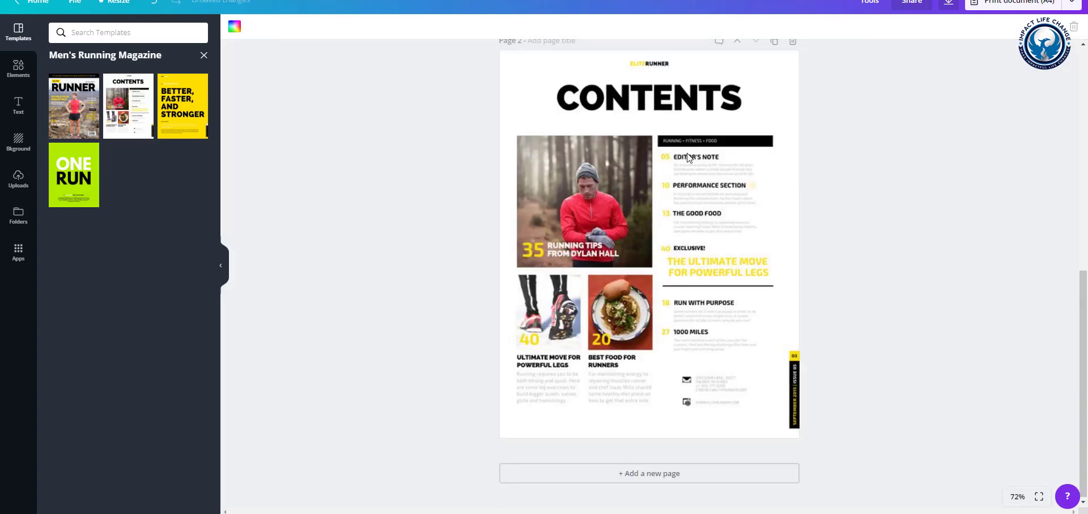
{"action": "left_click_drag", "start_coordinate": [509, 116], "coordinate": [582, 231]}
{"action": "key", "text": "Delete"}
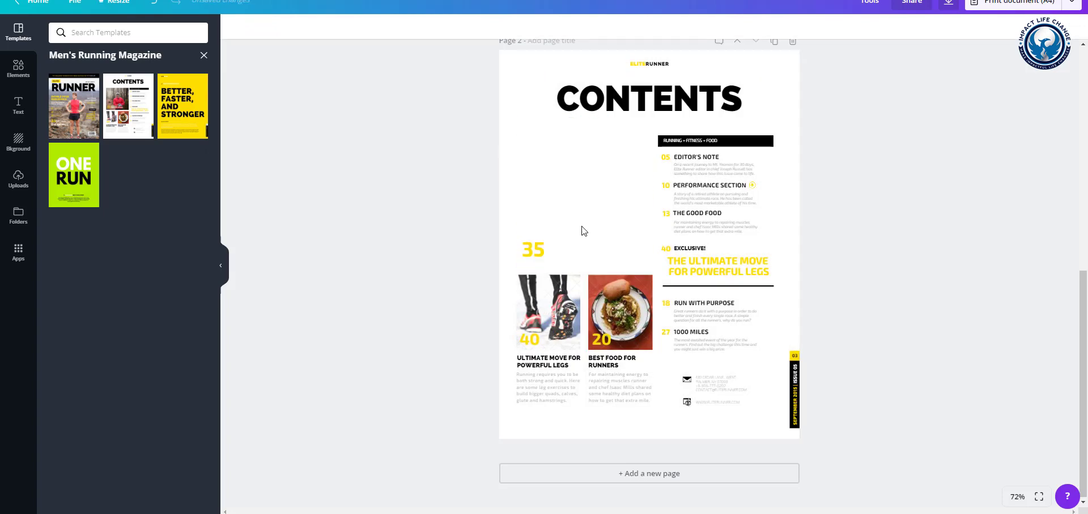
Step: Delete the number 35 and the two photo articles with their captions from the contents page
{"action": "left_click_drag", "start_coordinate": [515, 225], "coordinate": [646, 420]}
{"action": "key", "text": "Delete"}
{"action": "left_click_drag", "start_coordinate": [639, 136], "coordinate": [784, 369]}
{"action": "key", "text": "Delete"}
{"action": "key", "text": "ctrl+z"}
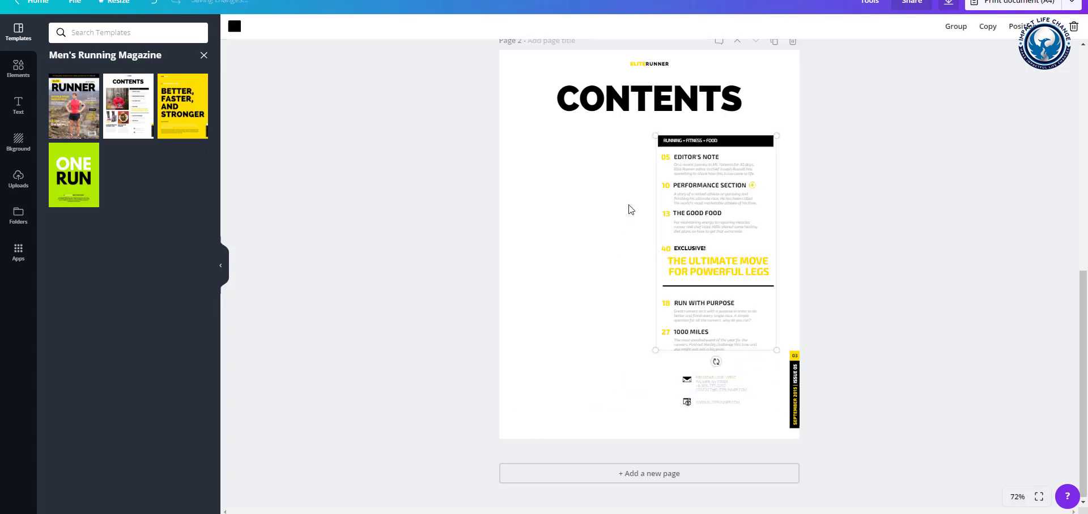
{"action": "left_click_drag", "start_coordinate": [672, 141], "coordinate": [488, 112]}
{"action": "left_click_drag", "start_coordinate": [611, 137], "coordinate": [625, 185]}
{"action": "key", "text": "ctrl+z"}
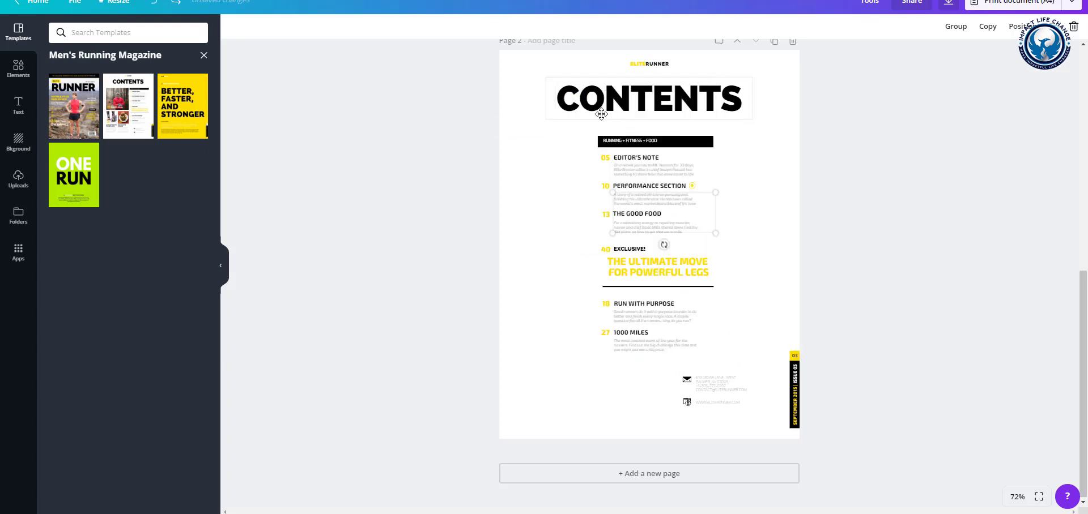
Step: Enlarge the whole contents list with its black banner and centre it directly beneath the CONTENTS heading
{"action": "left_click_drag", "start_coordinate": [626, 142], "coordinate": [794, 361]}
{"action": "left_click", "coordinate": [632, 136]}
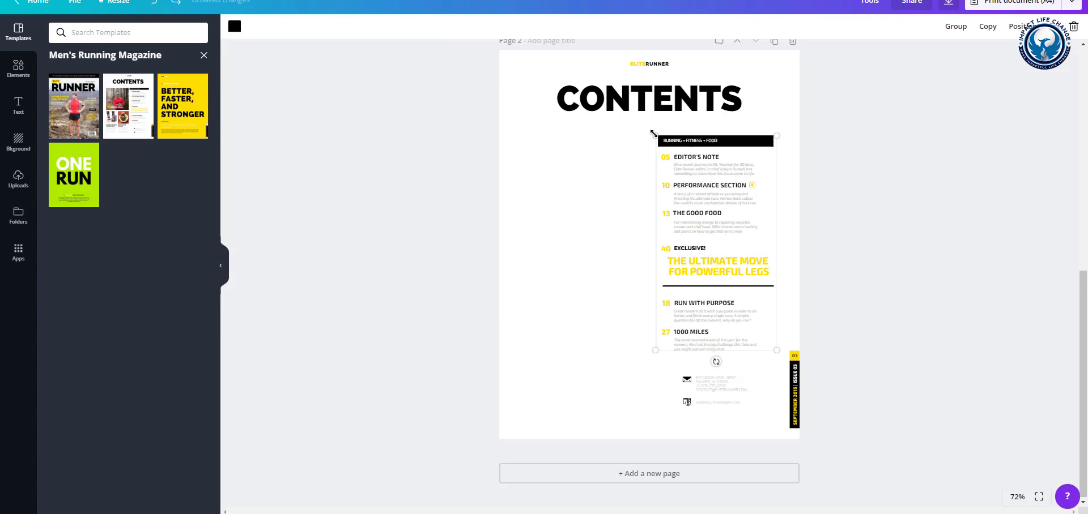
{"action": "left_click_drag", "start_coordinate": [654, 136], "coordinate": [602, 41]}
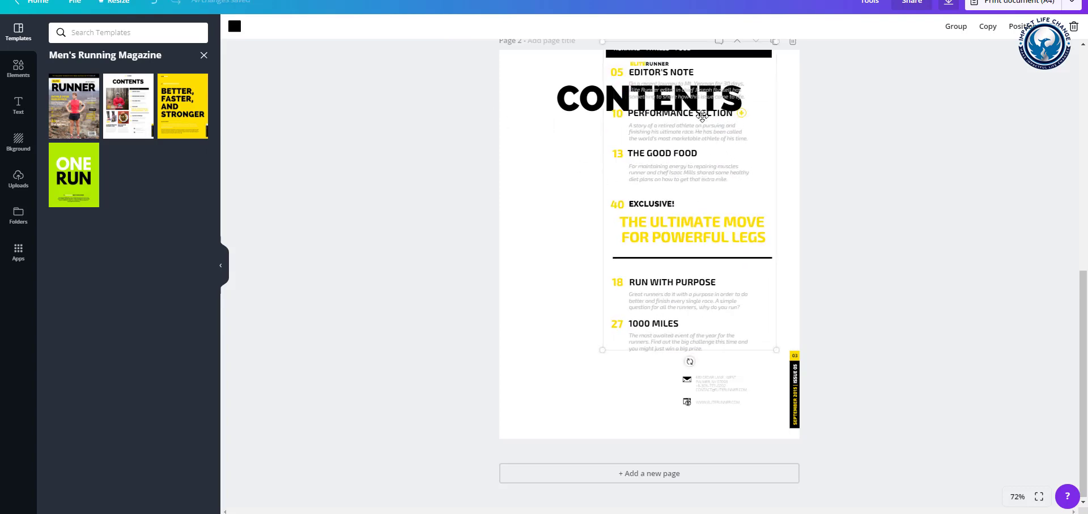
{"action": "left_click_drag", "start_coordinate": [703, 118], "coordinate": [670, 205]}
Step: Delete the contact details and their two icons near the page's bottom, moving the overlapping RUN WITH PURPOSE text out of the way
{"action": "left_click_drag", "start_coordinate": [762, 359], "coordinate": [746, 403]}
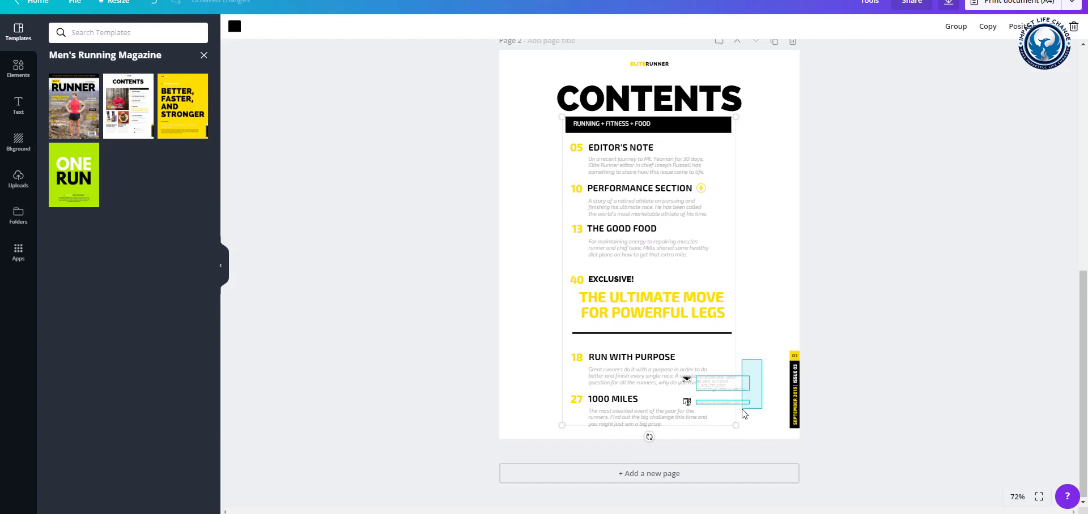
{"action": "left_click", "coordinate": [745, 403]}
{"action": "key", "text": "Delete"}
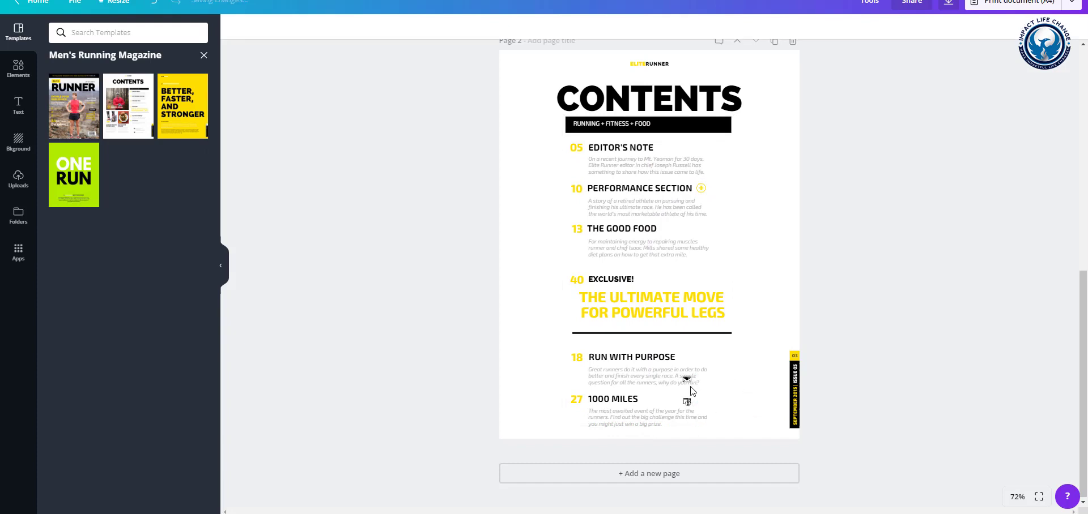
{"action": "left_click_drag", "start_coordinate": [691, 390], "coordinate": [695, 366]}
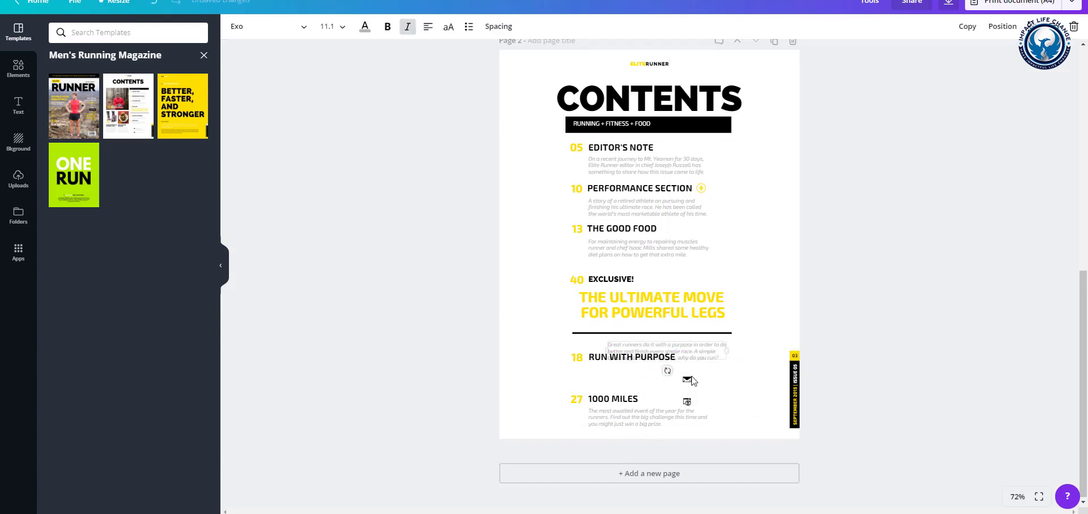
{"action": "left_click_drag", "start_coordinate": [702, 400], "coordinate": [746, 390]}
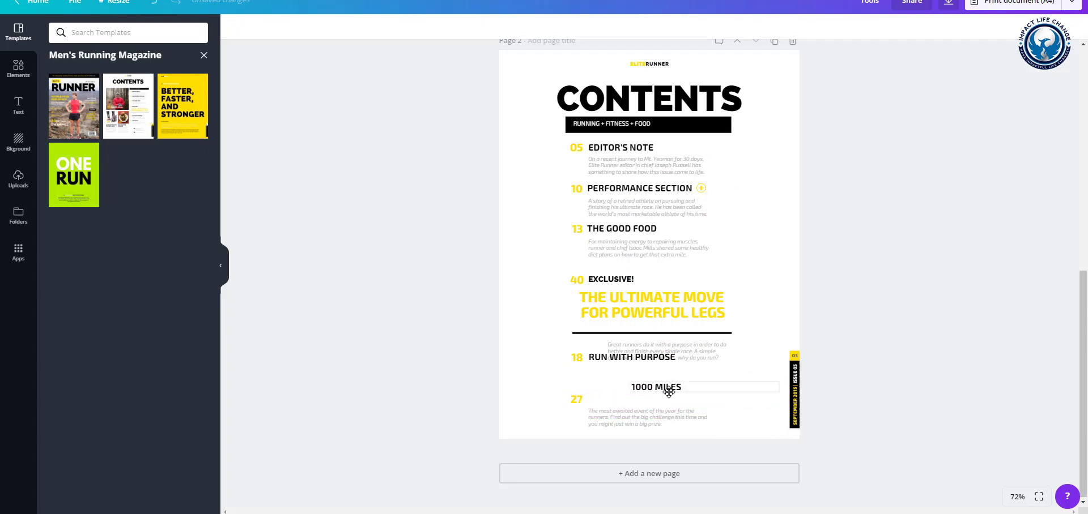
{"action": "left_click_drag", "start_coordinate": [669, 391], "coordinate": [623, 404]}
{"action": "left_click_drag", "start_coordinate": [623, 355], "coordinate": [623, 385]}
Step: Rename the first three contents headings to THE TOOLS, HOW TO USE THEM and CLOSING
{"action": "left_click", "coordinate": [618, 146]}
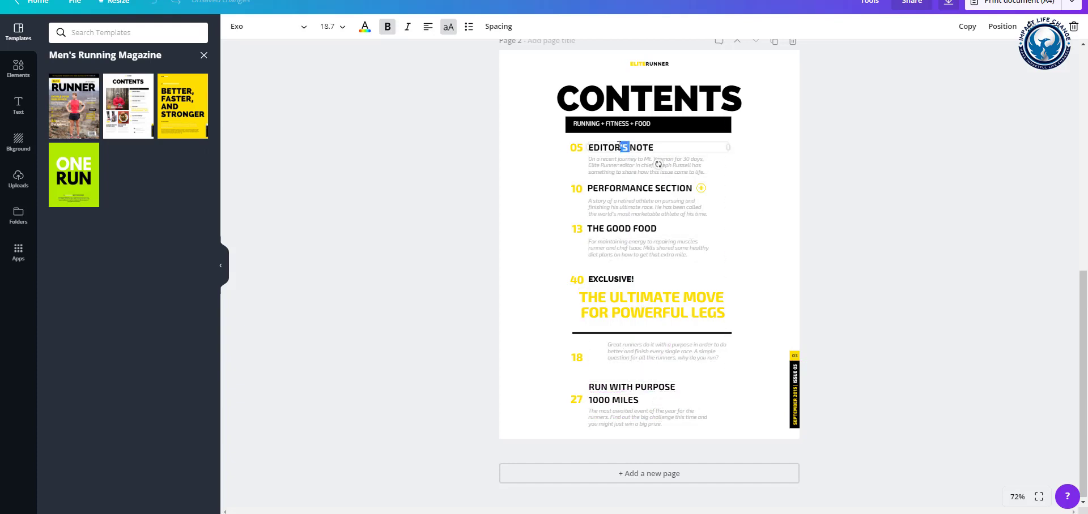
{"action": "key", "text": "ctrl+a"}
{"action": "type", "text": "T"}
{"action": "double_click", "coordinate": [626, 187]}
{"action": "key", "text": "ctrl+a"}
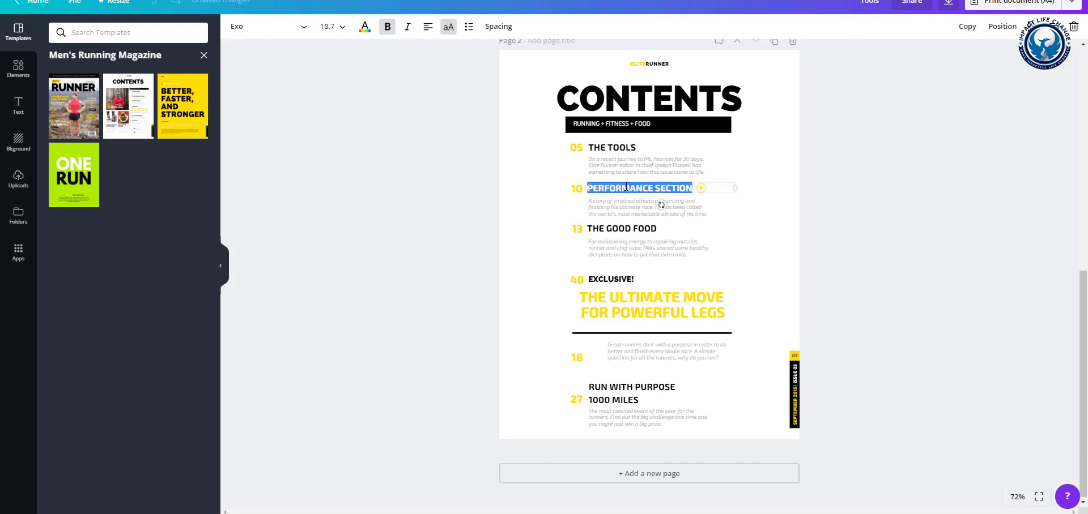
{"action": "type", "text": "HOW TO USE THEM"}
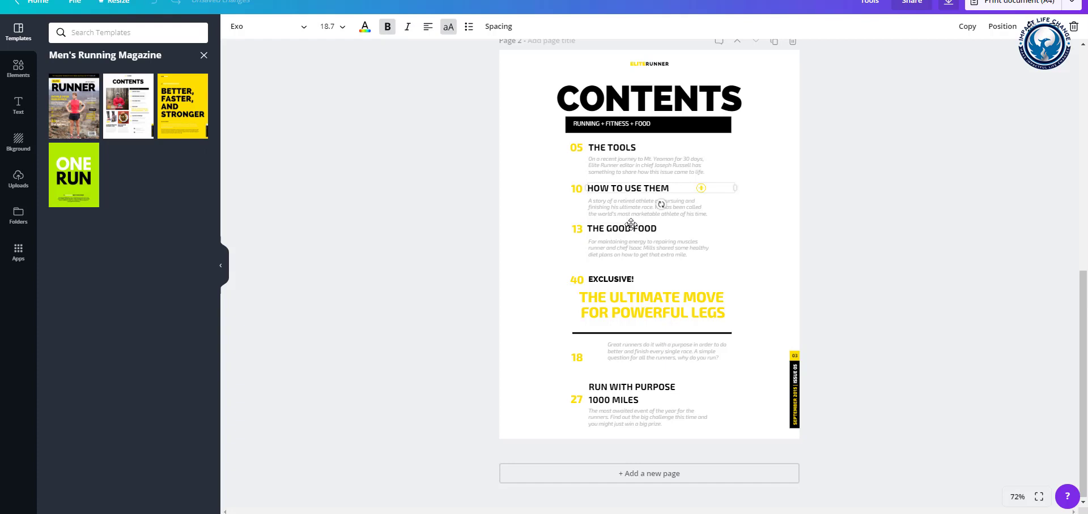
{"action": "left_click", "coordinate": [630, 227]}
{"action": "left_click", "coordinate": [630, 227]}
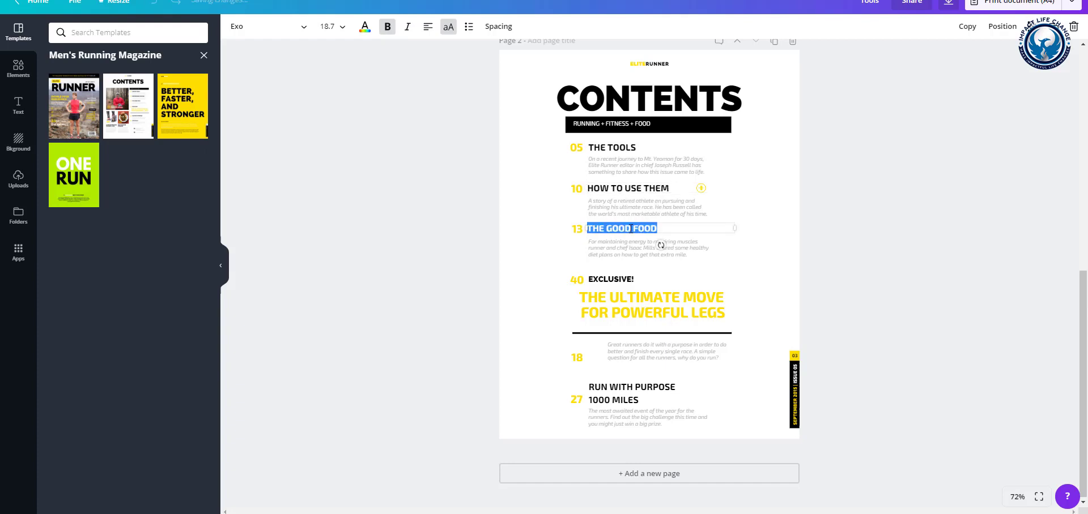
{"action": "type", "text": "CLOSING"}
Step: Change the EXCLUSIVE! label to EXCLUSIVE BONUS! and widen its text box so it fits on one line
{"action": "left_click", "coordinate": [597, 277]}
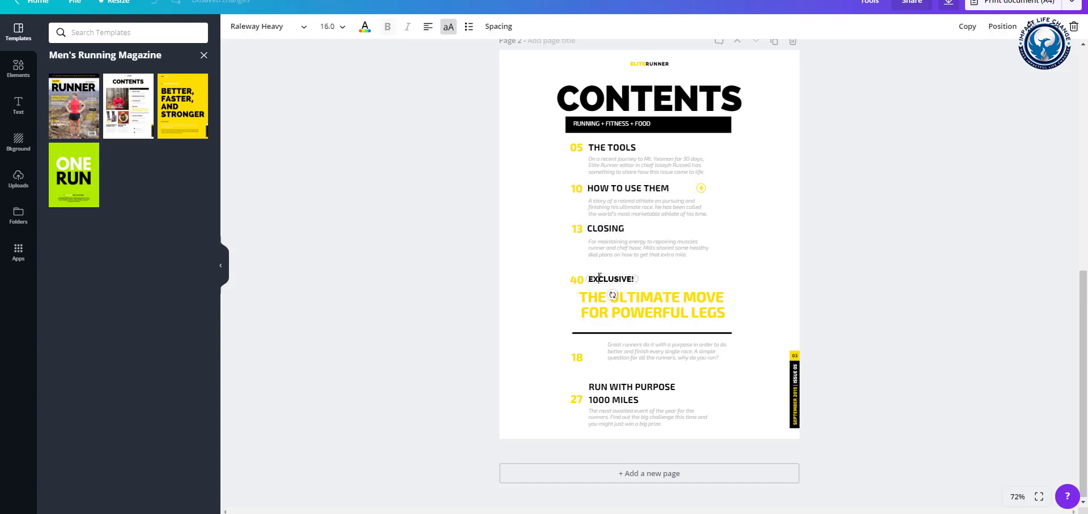
{"action": "left_click", "coordinate": [599, 277]}
{"action": "left_click", "coordinate": [607, 279]}
{"action": "type", "text": "BONUS"}
{"action": "left_click_drag", "start_coordinate": [637, 282], "coordinate": [671, 288]}
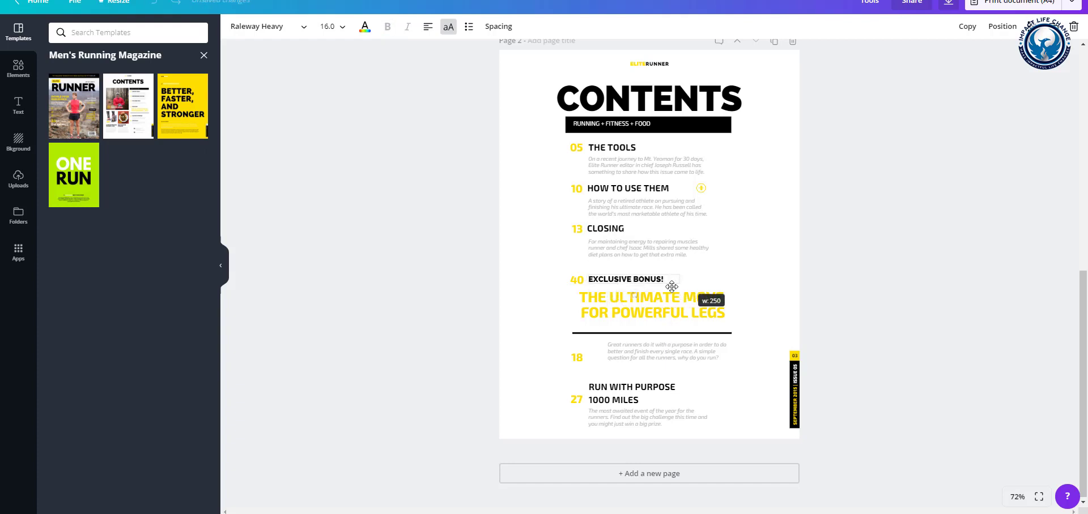
Step: Reword the yellow title to THE ULTIMATE SYSTEM TO RUN YOUR BUSINESS and widen its box to fit two lines
{"action": "left_click", "coordinate": [656, 301]}
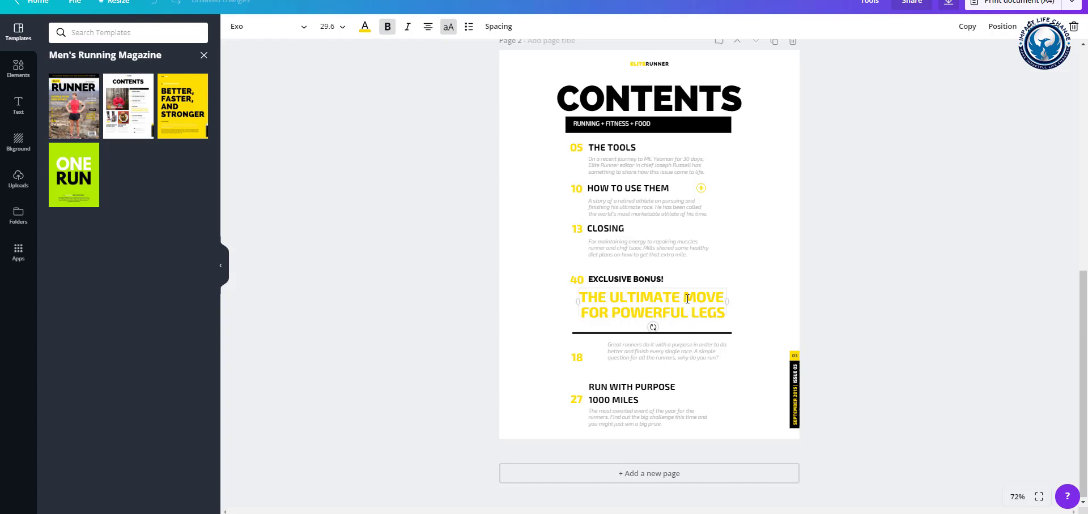
{"action": "left_click_drag", "start_coordinate": [685, 298], "coordinate": [722, 314]}
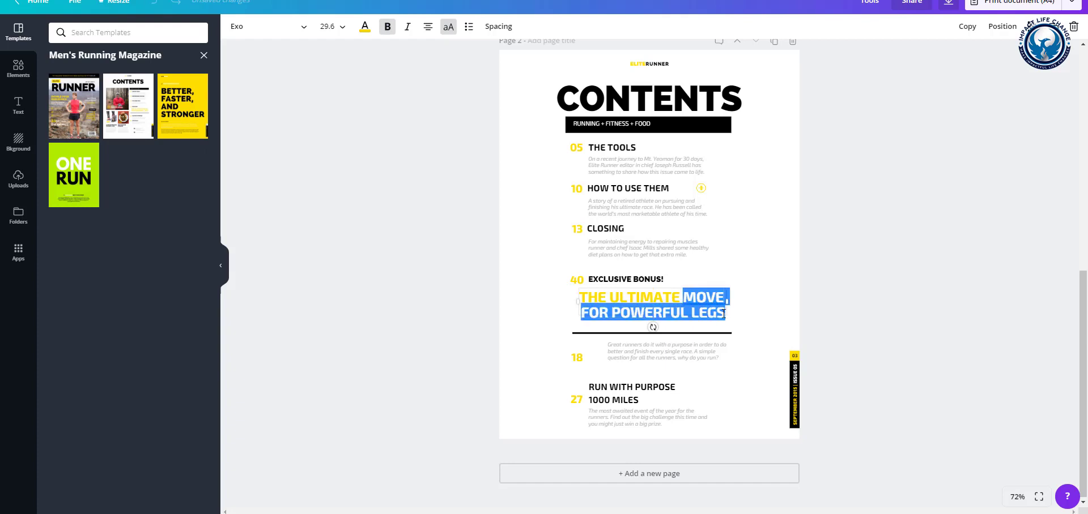
{"action": "type", "text": "SYSTEM "}
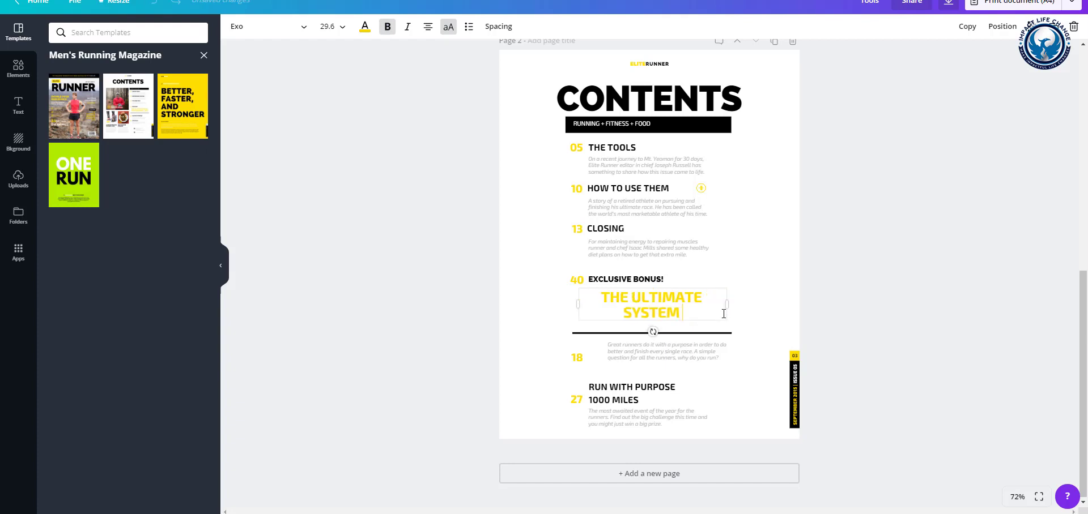
{"action": "type", "text": "TO RUN YOUR BUSINESS"}
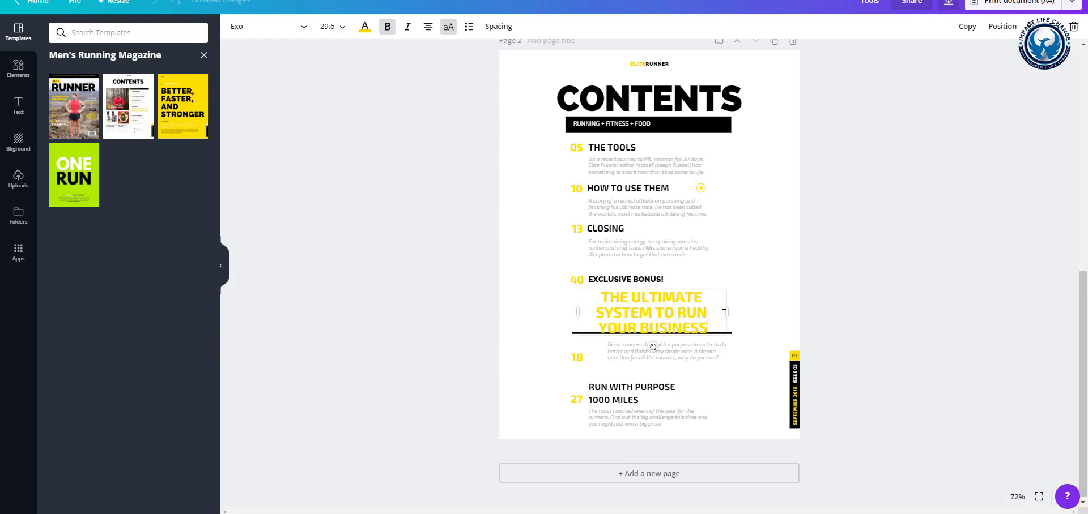
{"action": "left_click_drag", "start_coordinate": [725, 314], "coordinate": [742, 313]}
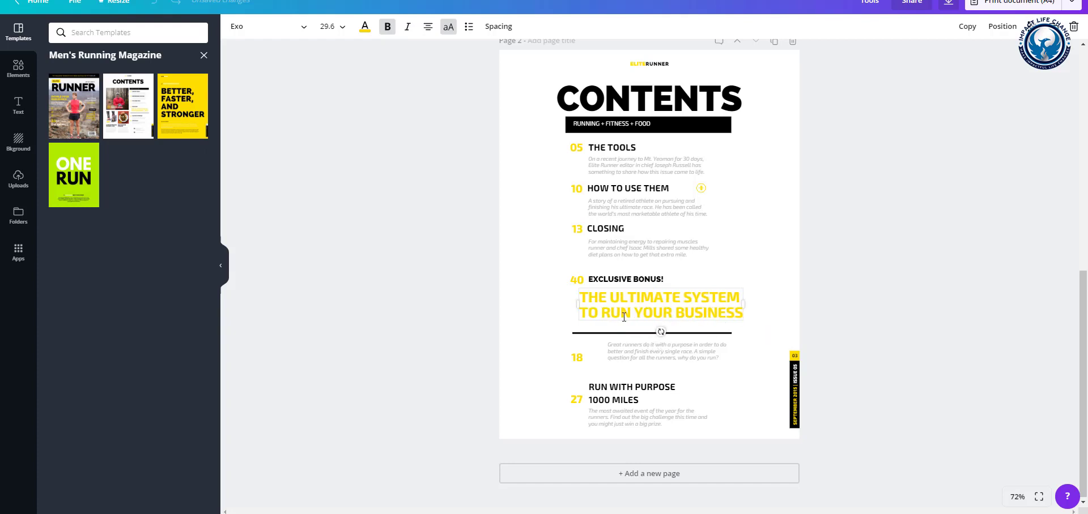
Step: Delete contents entries 18 and 27 below the black line, and enlarge and recentre the remaining contents block on the page
{"action": "left_click_drag", "start_coordinate": [528, 357], "coordinate": [732, 419]}
{"action": "key", "text": "Delete"}
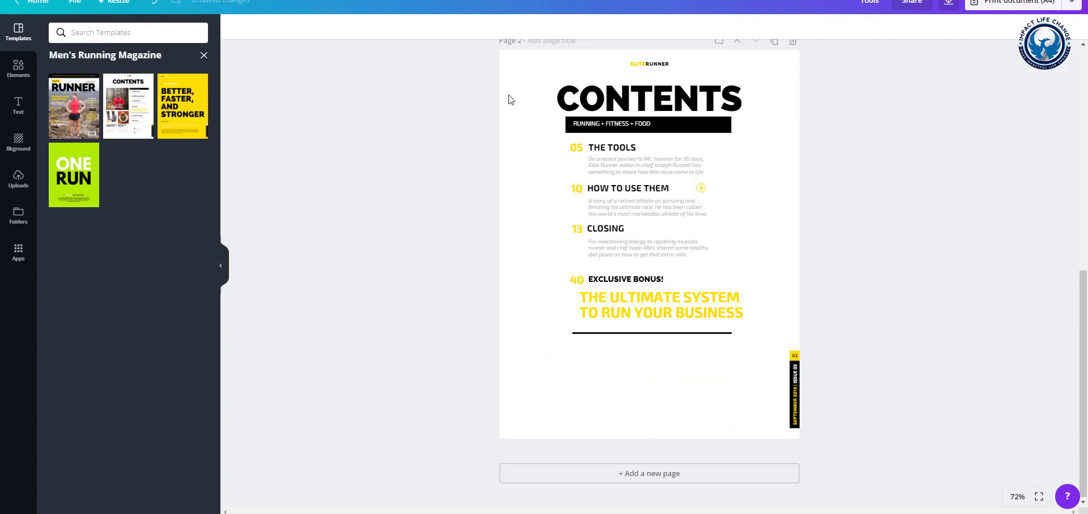
{"action": "left_click_drag", "start_coordinate": [513, 79], "coordinate": [741, 377]}
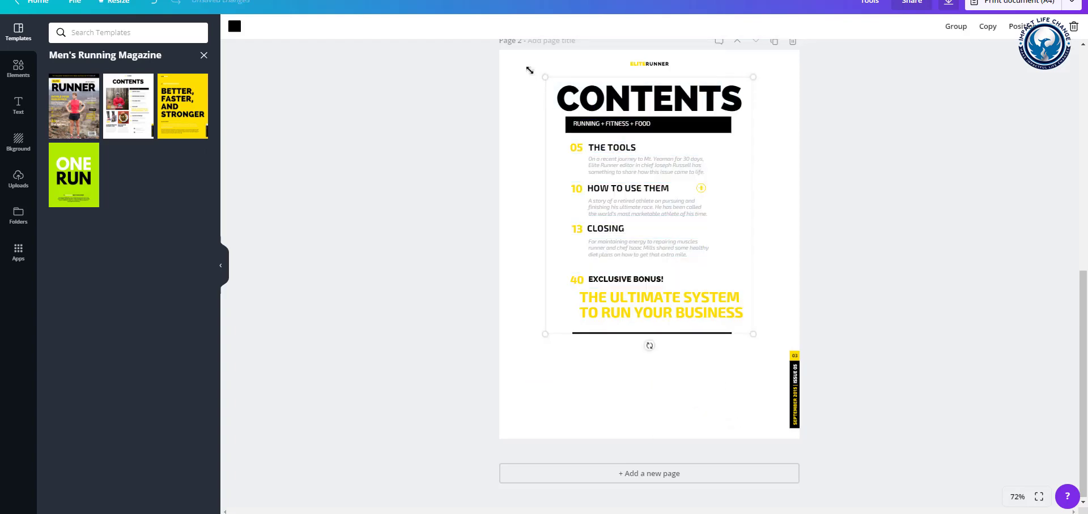
{"action": "left_click_drag", "start_coordinate": [529, 70], "coordinate": [470, 50]}
{"action": "left_click_drag", "start_coordinate": [620, 133], "coordinate": [648, 187]}
{"action": "left_click", "coordinate": [886, 141]}
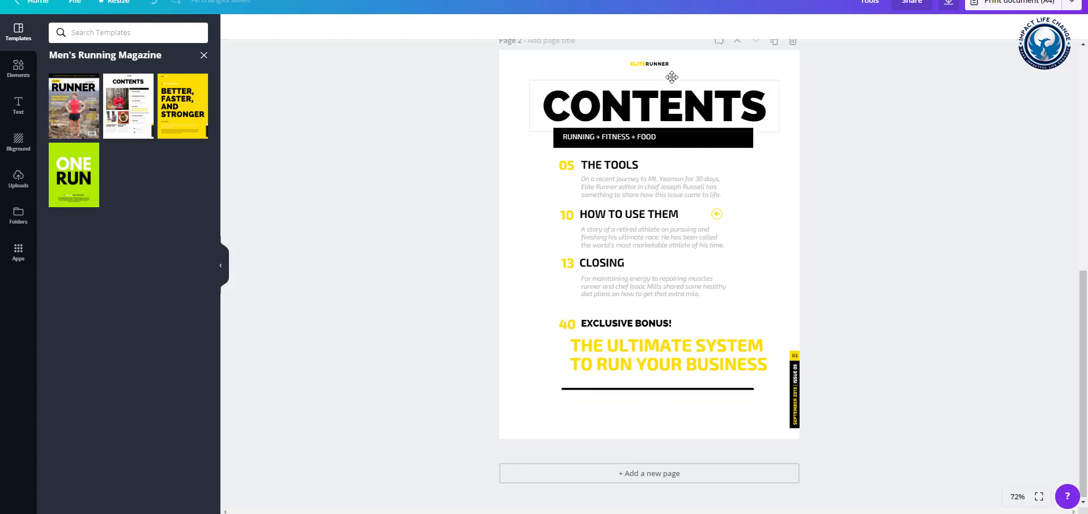
Step: Replace the black banner's text with IMPACT LIFE CHANGE and centre it within the banner
{"action": "left_click", "coordinate": [628, 136]}
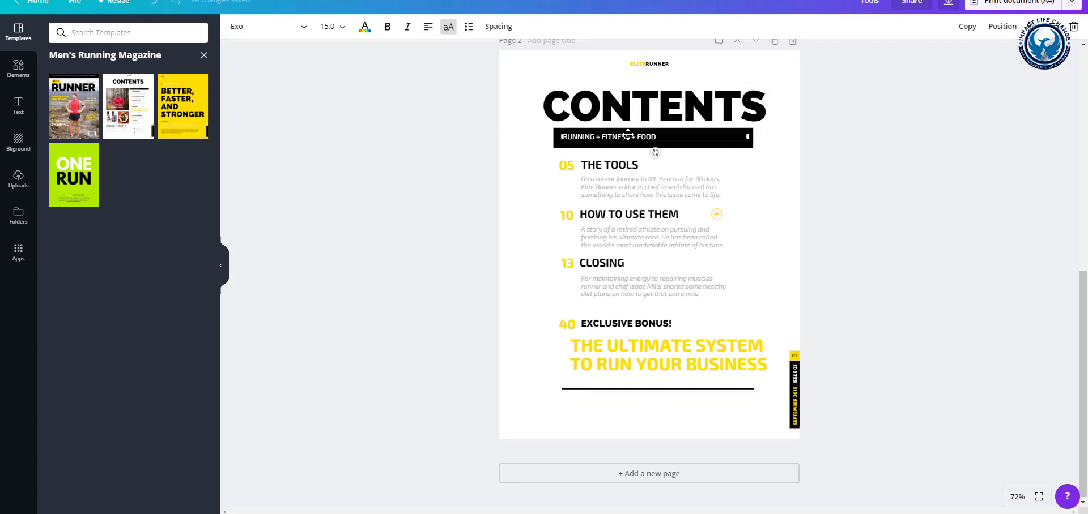
{"action": "left_click", "coordinate": [628, 137]}
{"action": "key", "text": "BackSpace"}
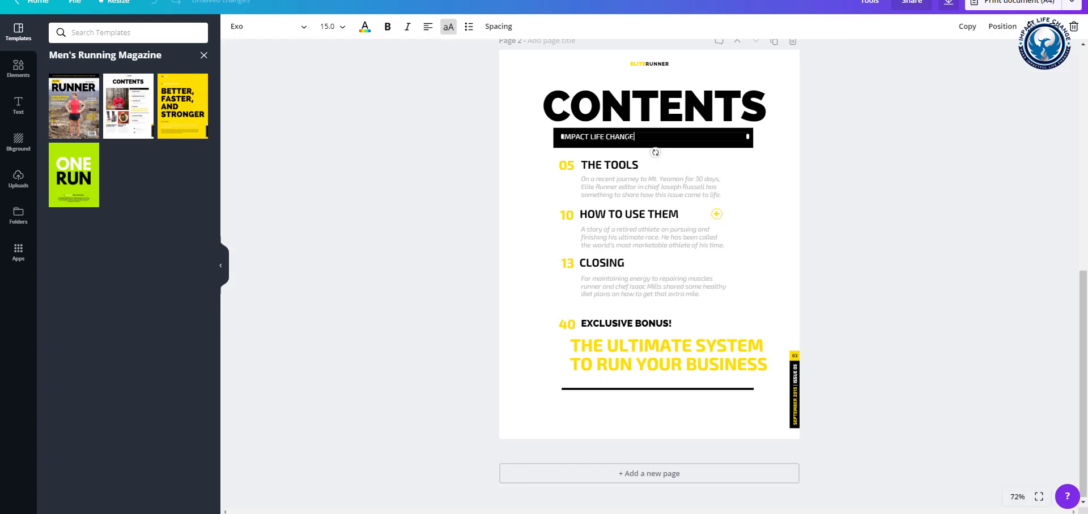
{"action": "left_click", "coordinate": [546, 131]}
{"action": "left_click_drag", "start_coordinate": [604, 138], "coordinate": [657, 143]}
{"action": "left_click", "coordinate": [401, 122]}
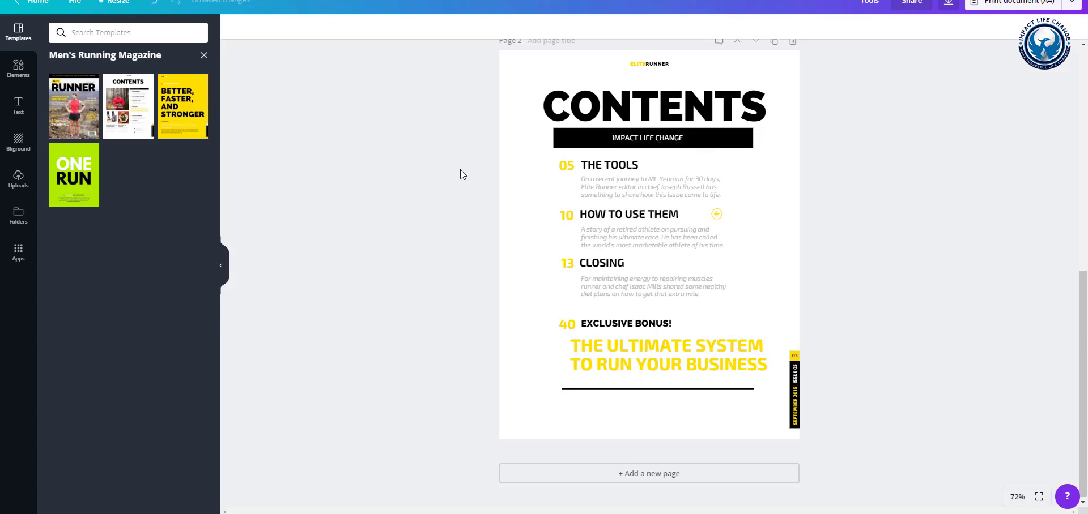
Step: Add a third page using the yellow BETTER, FASTER, AND STRONGER template and replace its headline with CHAPTER 1:
{"action": "left_click", "coordinate": [630, 474]}
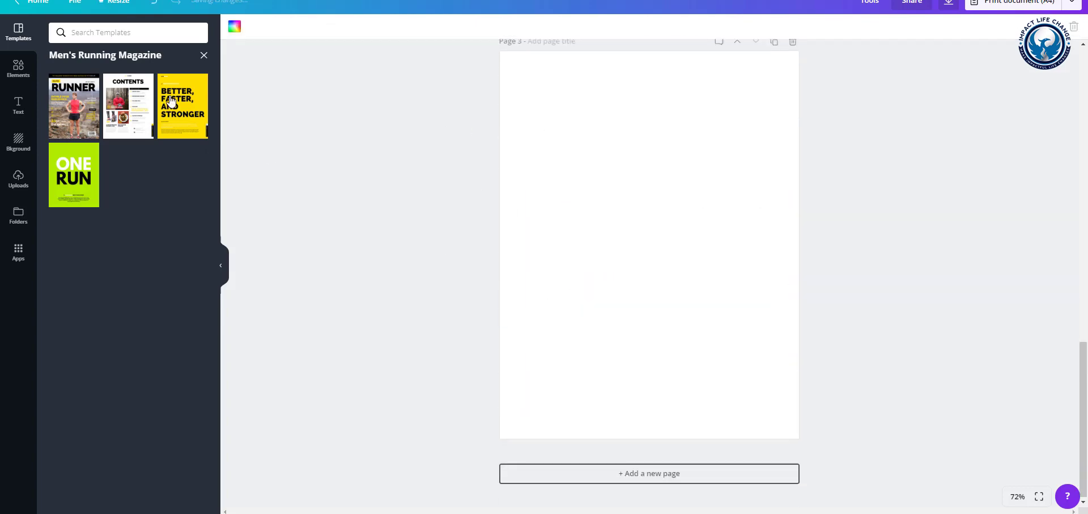
{"action": "left_click_drag", "start_coordinate": [171, 102], "coordinate": [605, 185]}
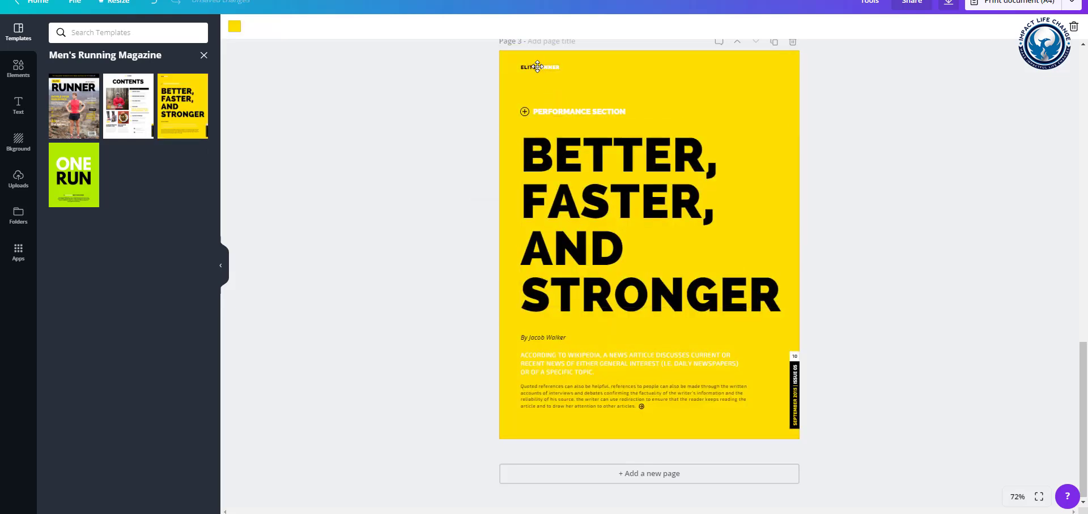
{"action": "left_click", "coordinate": [596, 191]}
{"action": "double_click", "coordinate": [596, 193]}
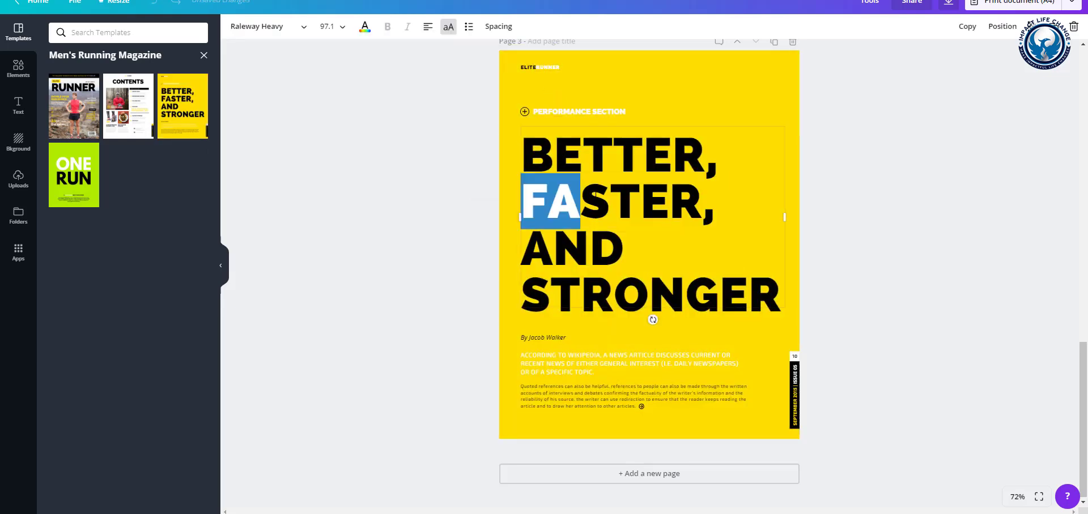
{"action": "key", "text": "ctrl+a"}
{"action": "type", "text": "CHAPTER 1:"}
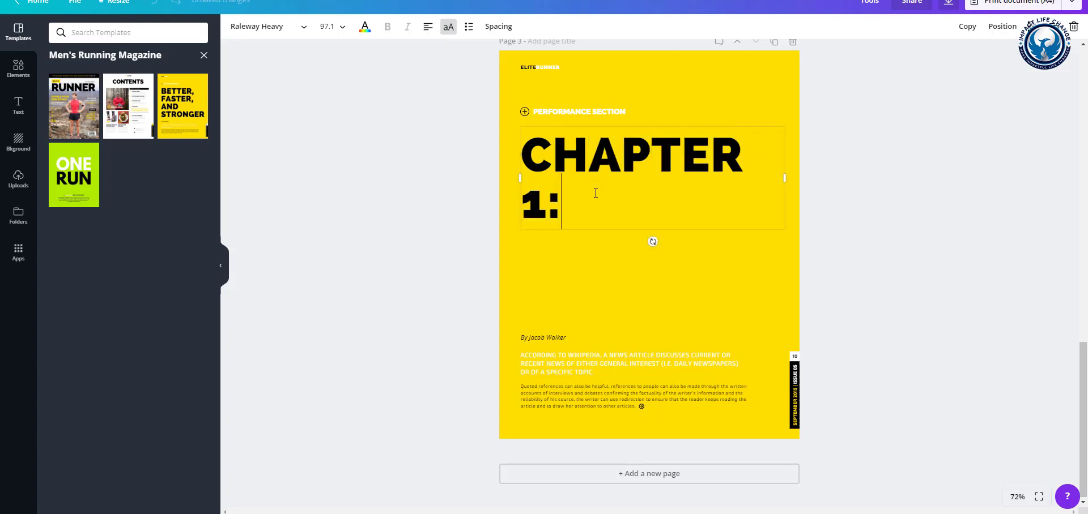
{"action": "key", "text": "Return"}
{"action": "key", "text": "BackSpace"}
Step: Widen the CHAPTER 1: headline box to keep it on one line and shift it slightly left to centre it
{"action": "left_click_drag", "start_coordinate": [784, 178], "coordinate": [802, 179]}
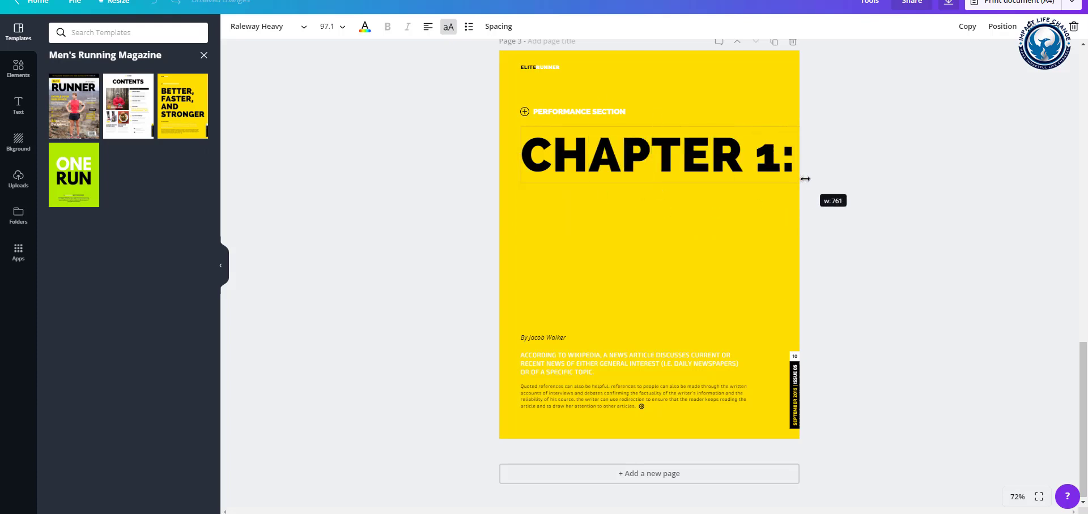
{"action": "left_click", "coordinate": [583, 232]}
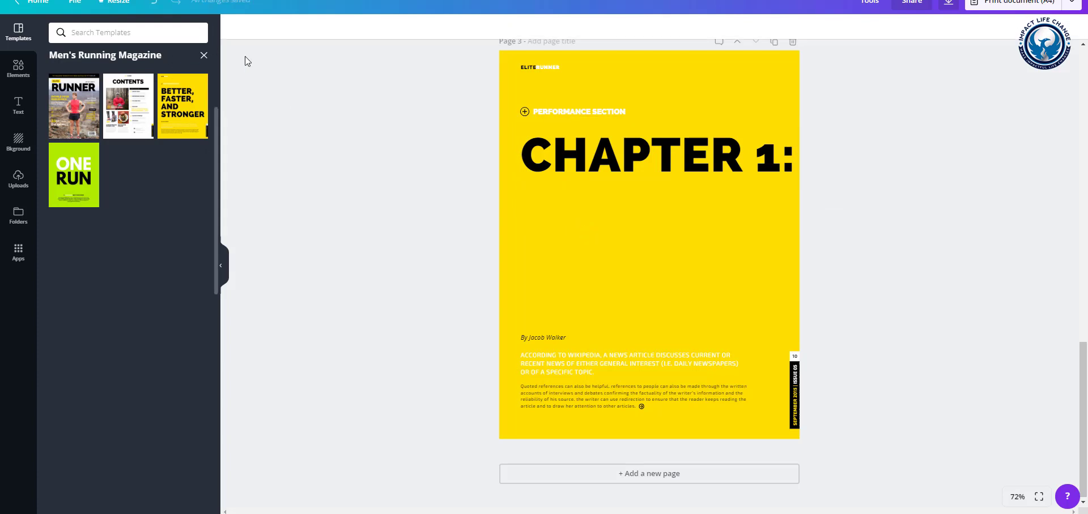
{"action": "scroll", "coordinate": [689, 120], "scroll_direction": "up", "scroll_amount": 1}
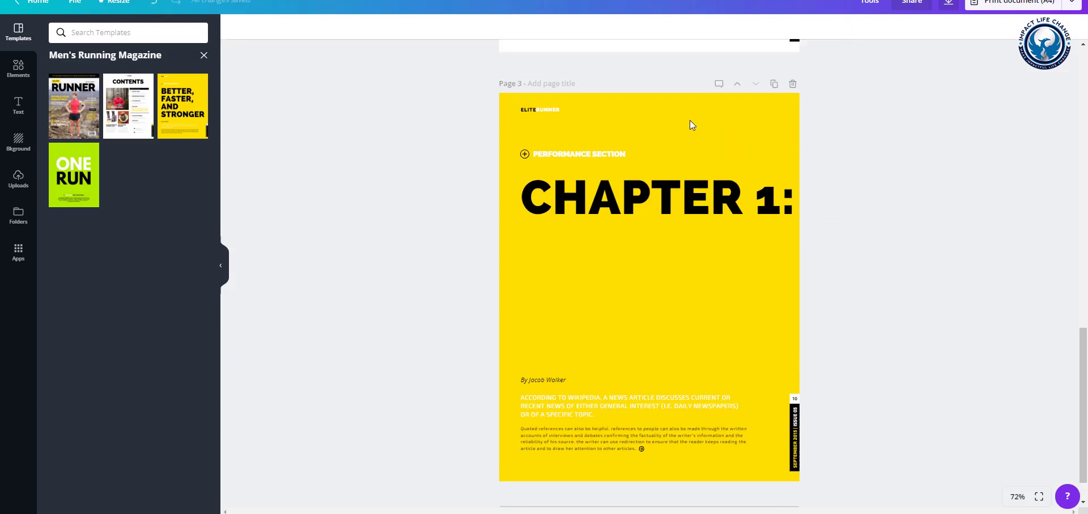
{"action": "scroll", "coordinate": [695, 139], "scroll_direction": "down", "scroll_amount": 1}
{"action": "scroll", "coordinate": [691, 234], "scroll_direction": "up", "scroll_amount": 2}
{"action": "scroll", "coordinate": [693, 238], "scroll_direction": "up", "scroll_amount": 6}
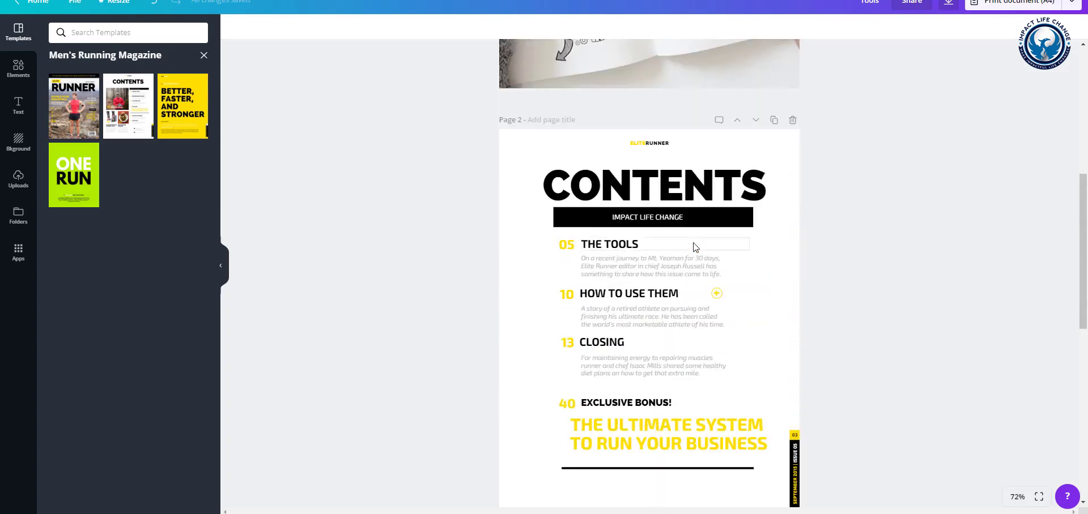
{"action": "scroll", "coordinate": [692, 246], "scroll_direction": "down", "scroll_amount": 8}
{"action": "scroll", "coordinate": [692, 246], "scroll_direction": "up", "scroll_amount": 1}
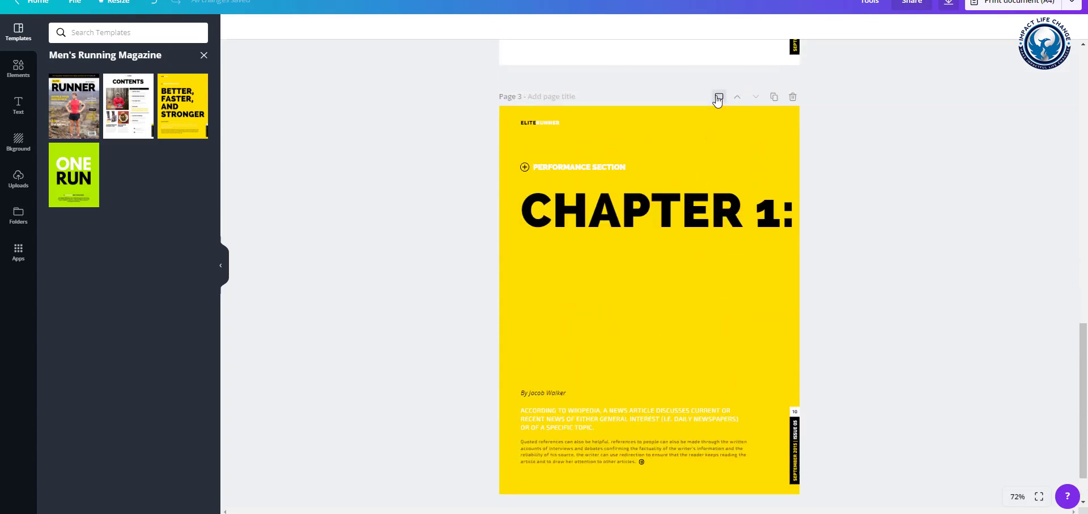
{"action": "left_click_drag", "start_coordinate": [563, 213], "coordinate": [551, 212]}
Step: Replace the PERFORMANCE SECTION text on page 3 with THE RIGHT TOOLS and widen its text box
{"action": "triple_click", "coordinate": [569, 166]}
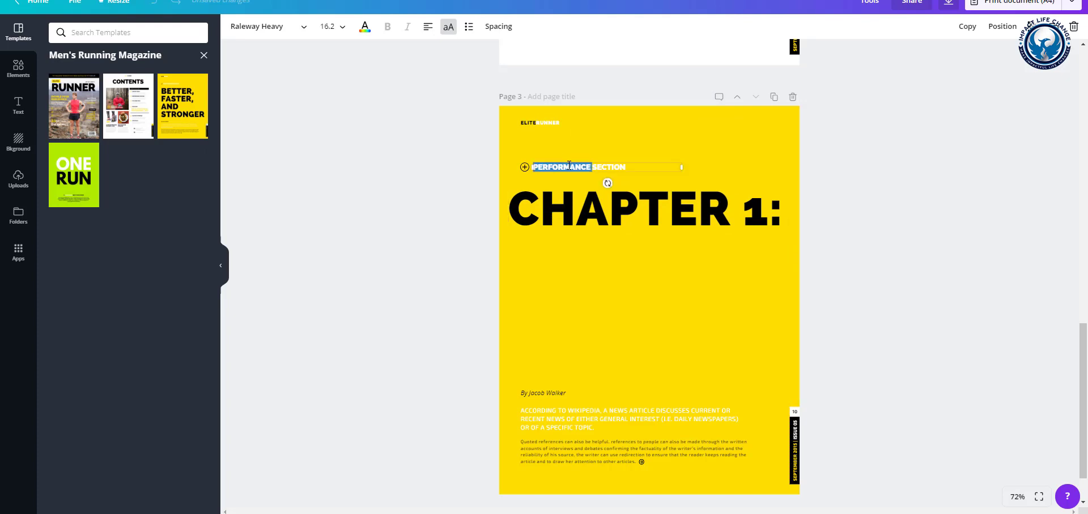
{"action": "left_click_drag", "start_coordinate": [634, 165], "coordinate": [528, 163]}
{"action": "key", "text": "BackSpace"}
{"action": "key", "text": "Delete"}
{"action": "left_click_drag", "start_coordinate": [712, 169], "coordinate": [729, 168]}
Step: Set THE RIGHT TOOLS text to font size 80 and place it below the CHAPTER 1: headline
{"action": "double_click", "coordinate": [564, 166]}
{"action": "left_click", "coordinate": [341, 26]}
{"action": "scroll", "coordinate": [332, 272], "scroll_direction": "down", "scroll_amount": 3}
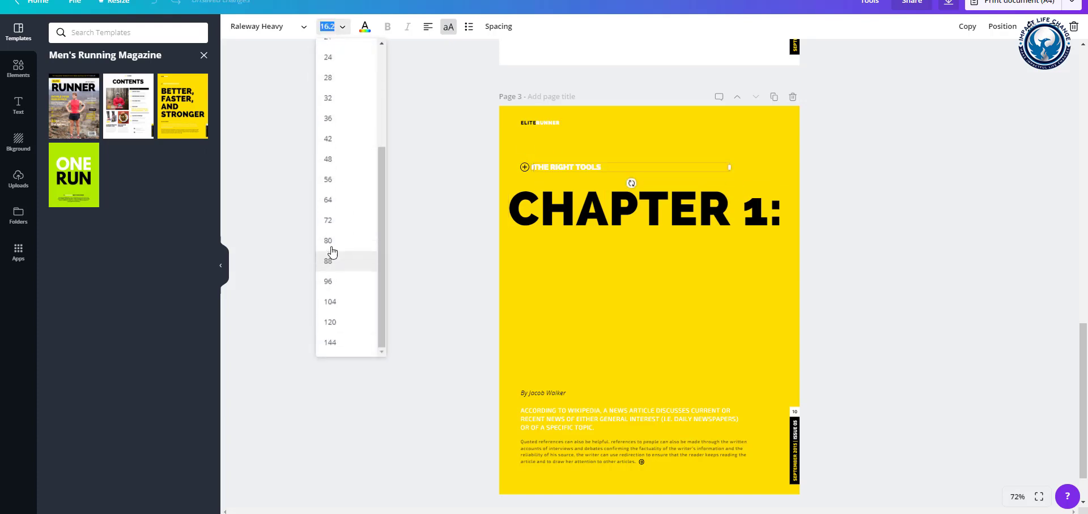
{"action": "left_click", "coordinate": [332, 253]}
{"action": "left_click_drag", "start_coordinate": [589, 167], "coordinate": [579, 246]}
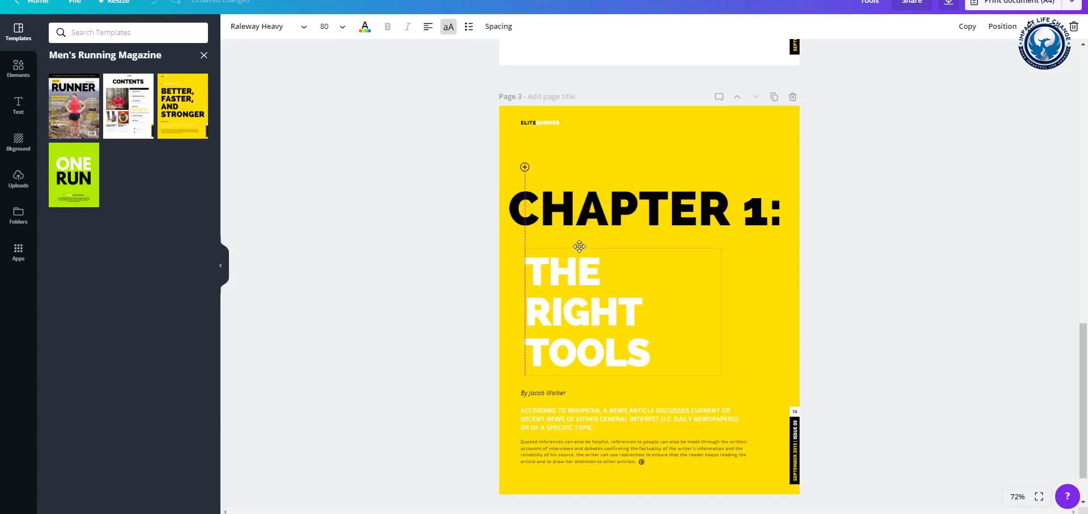
Step: Remove the small ELITERUNNER label from the top of page 3
{"action": "left_click", "coordinate": [543, 123]}
{"action": "double_click", "coordinate": [542, 122]}
{"action": "type", "text": "IMPAC"}
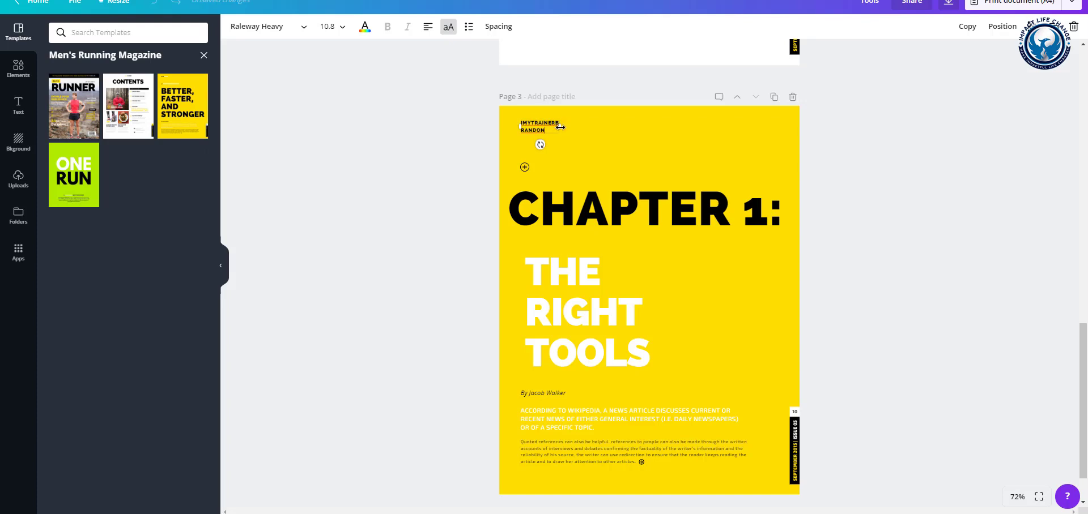
{"action": "left_click_drag", "start_coordinate": [565, 126], "coordinate": [603, 123]}
{"action": "left_click_drag", "start_coordinate": [525, 147], "coordinate": [582, 414]}
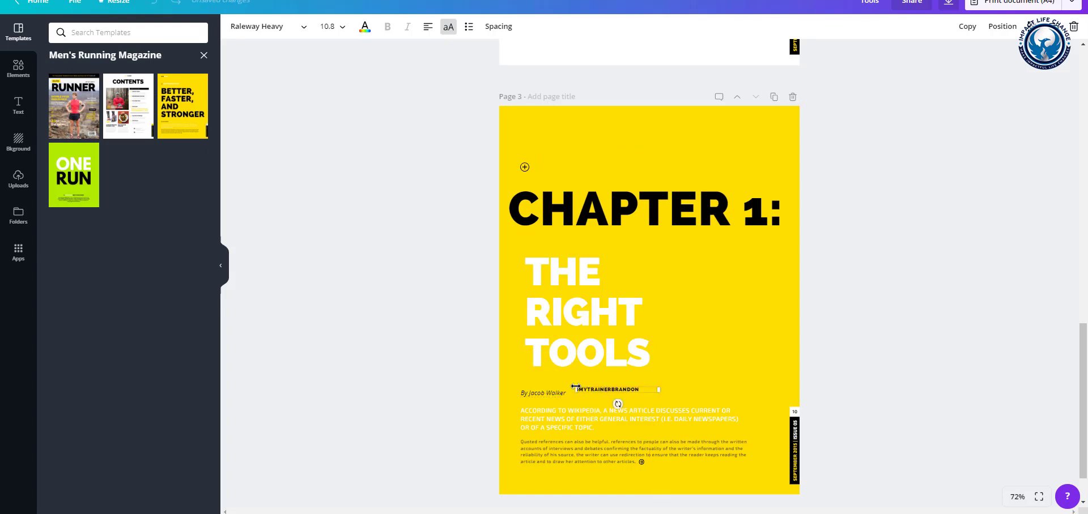
Step: Replace the author's name in the byline with the trainer's handle and widen the box to fit one line
{"action": "left_click", "coordinate": [542, 393]}
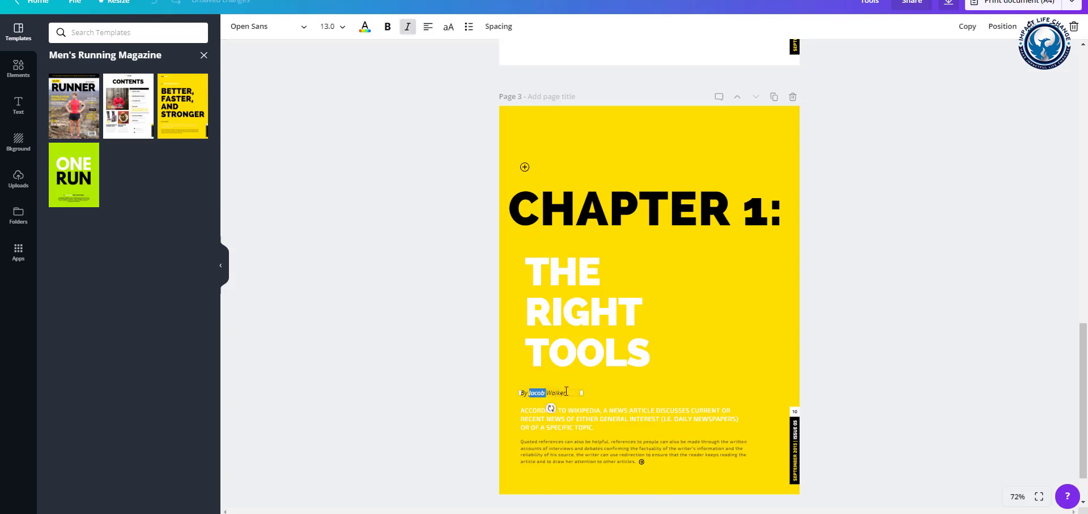
{"action": "type", "text": "MyTrainerBrandyn"}
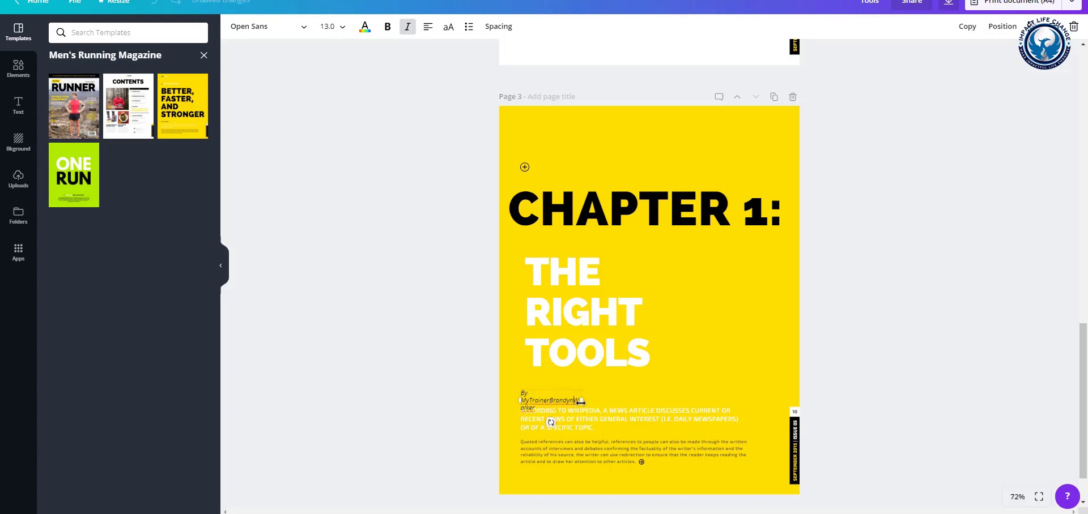
{"action": "left_click_drag", "start_coordinate": [580, 402], "coordinate": [622, 396]}
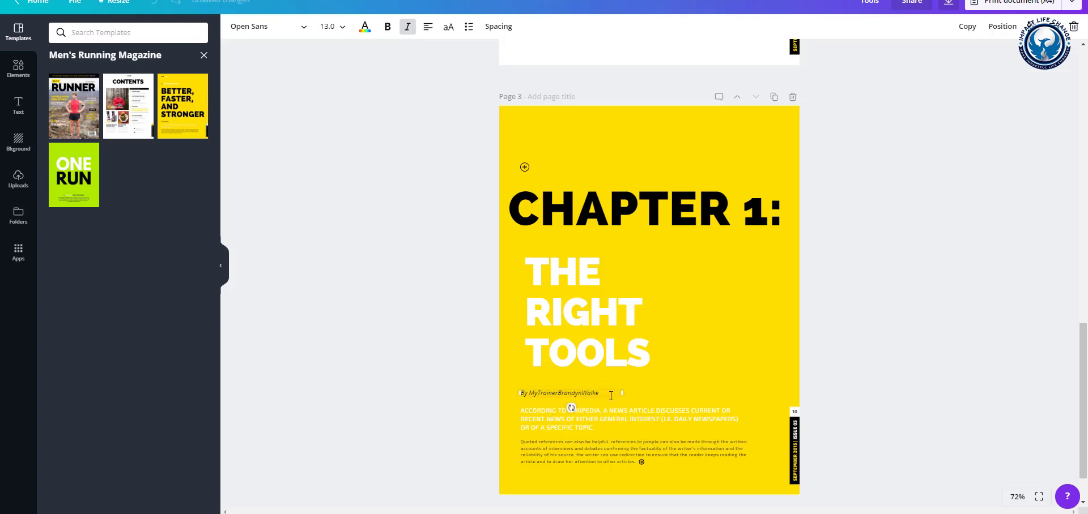
Step: Delete the white intro paragraph below the byline on page 3
{"action": "left_click", "coordinate": [641, 424]}
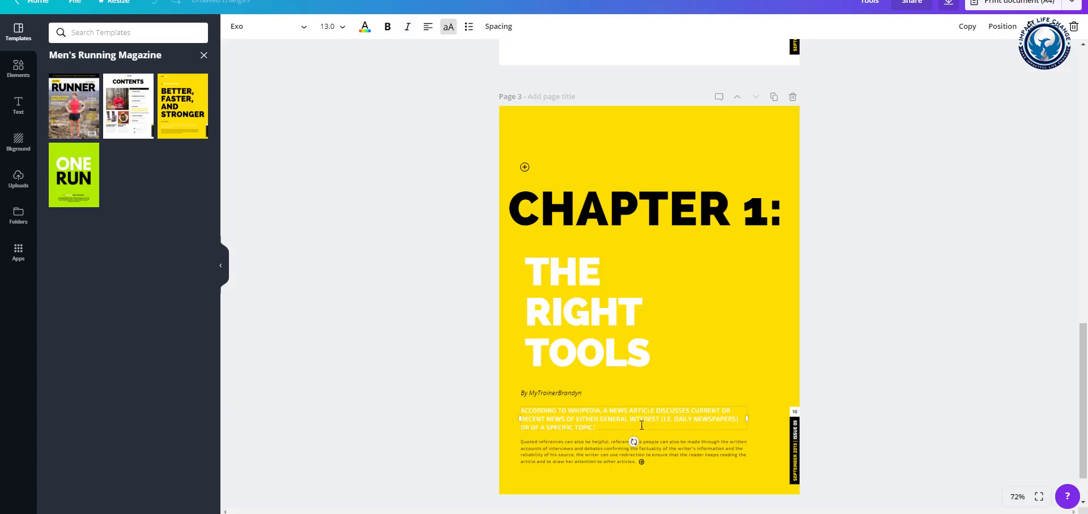
{"action": "left_click_drag", "start_coordinate": [593, 428], "coordinate": [527, 428]}
{"action": "key", "text": "BackSpace"}
{"action": "left_click_drag", "start_coordinate": [629, 420], "coordinate": [517, 419]}
{"action": "key", "text": "BackSpace"}
{"action": "key", "text": "BackSpace"}
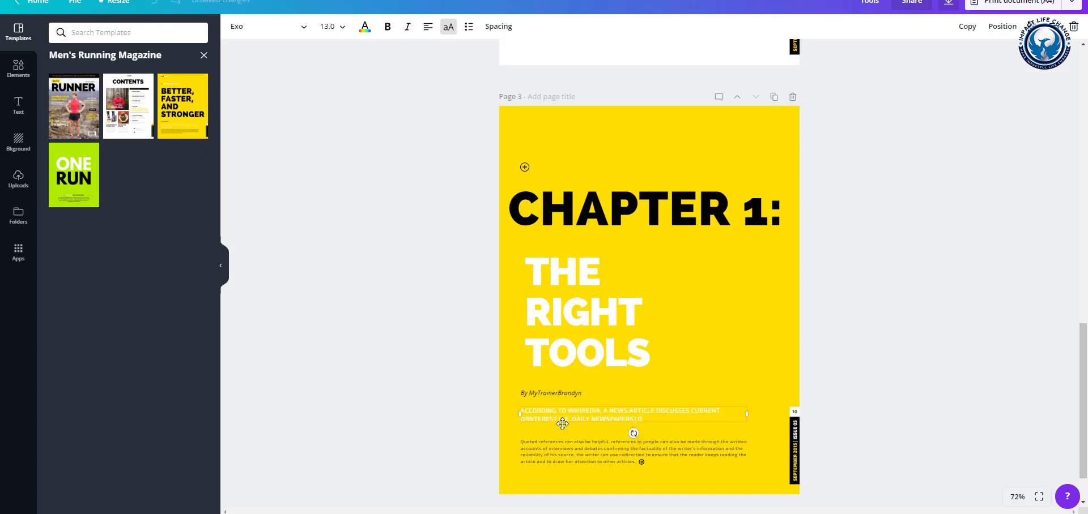
{"action": "triple_click", "coordinate": [562, 418]}
{"action": "key", "text": "BackSpace"}
Step: Delete the small body paragraph and move the byline to the bottom centre of page 3
{"action": "triple_click", "coordinate": [592, 449]}
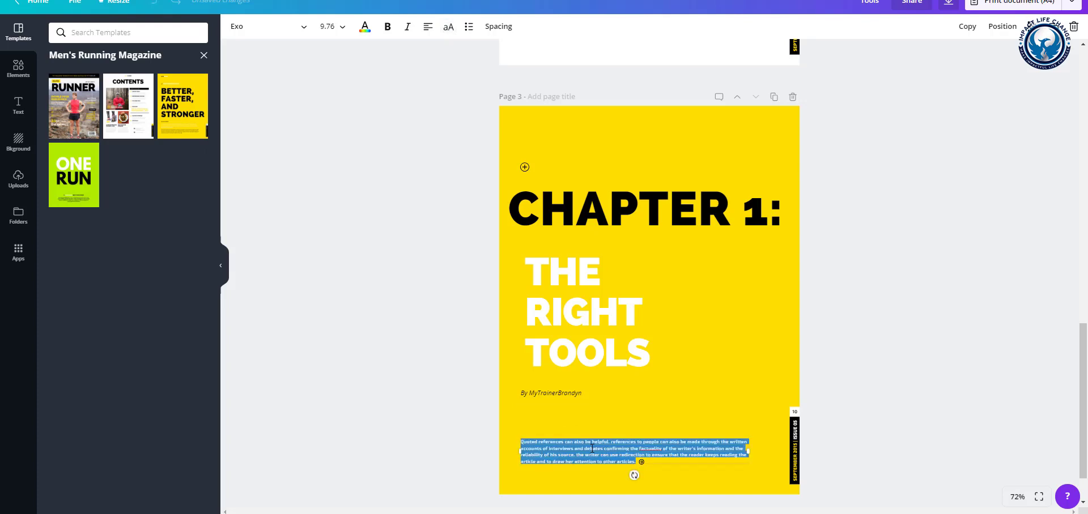
{"action": "key", "text": "BackSpace"}
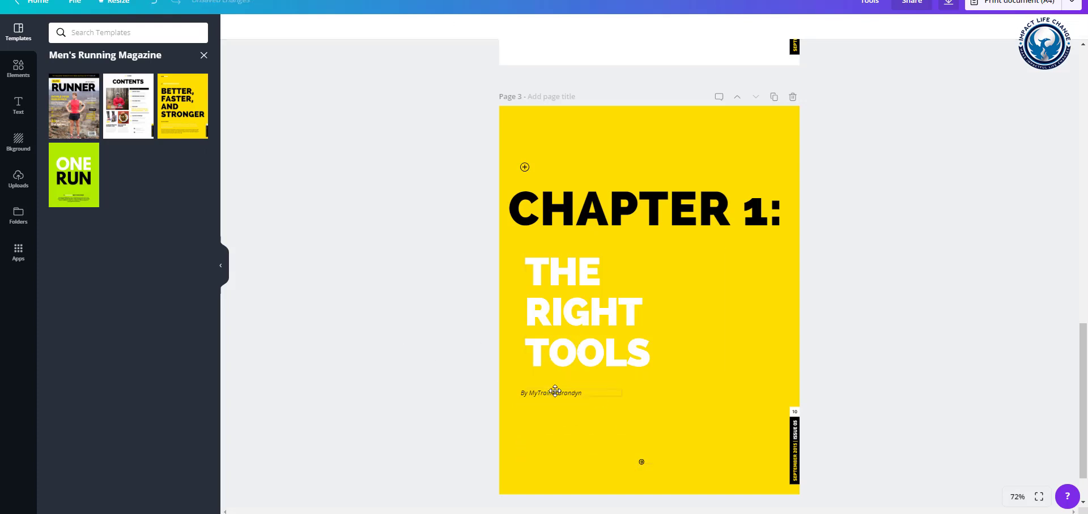
{"action": "left_click_drag", "start_coordinate": [555, 391], "coordinate": [632, 473]}
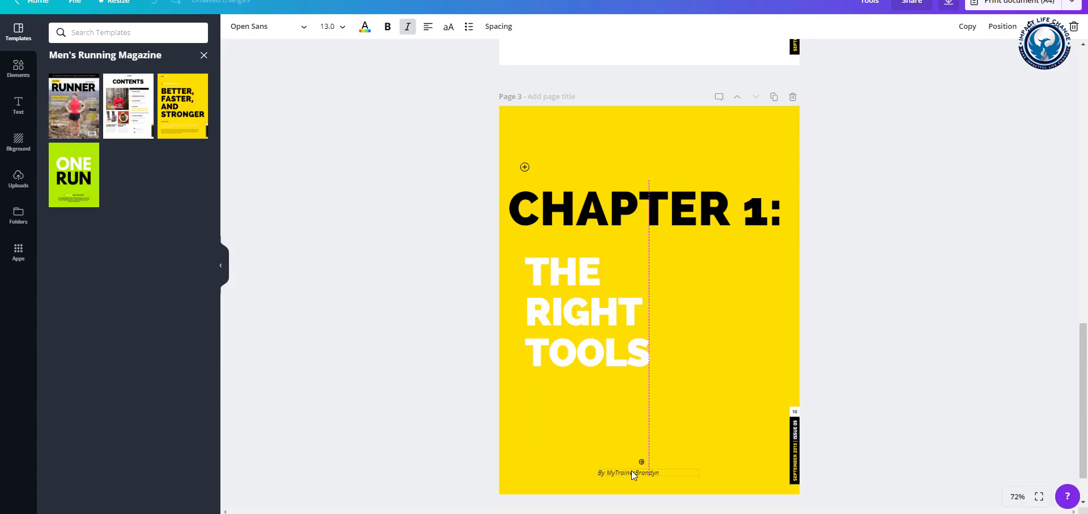
{"action": "left_click", "coordinate": [392, 300]}
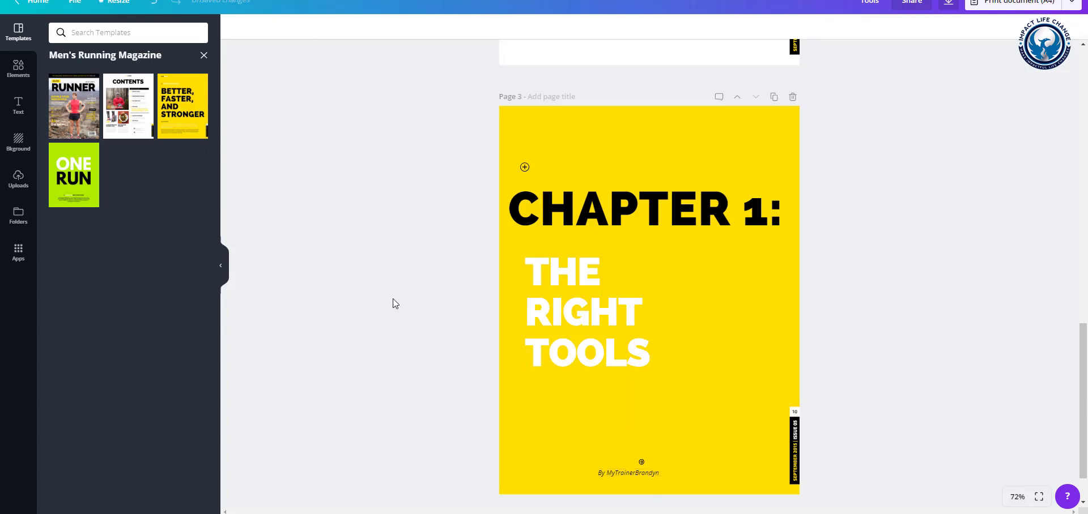
Step: Duplicate the finished CHAPTER 1: page twice to create pages 4 and 5
{"action": "scroll", "coordinate": [397, 306], "scroll_direction": "up", "scroll_amount": 15}
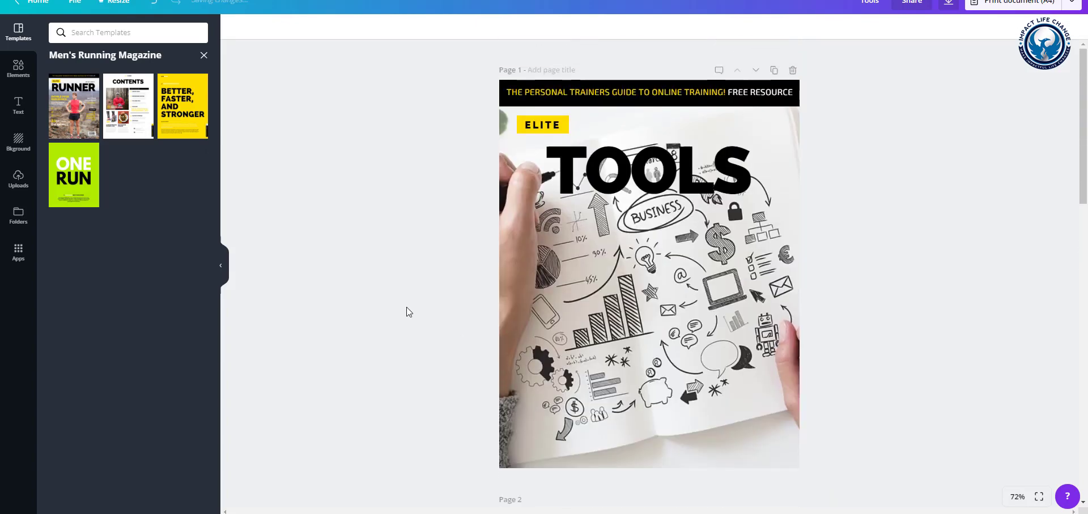
{"action": "scroll", "coordinate": [405, 320], "scroll_direction": "down", "scroll_amount": 10}
{"action": "scroll", "coordinate": [419, 329], "scroll_direction": "up", "scroll_amount": 4}
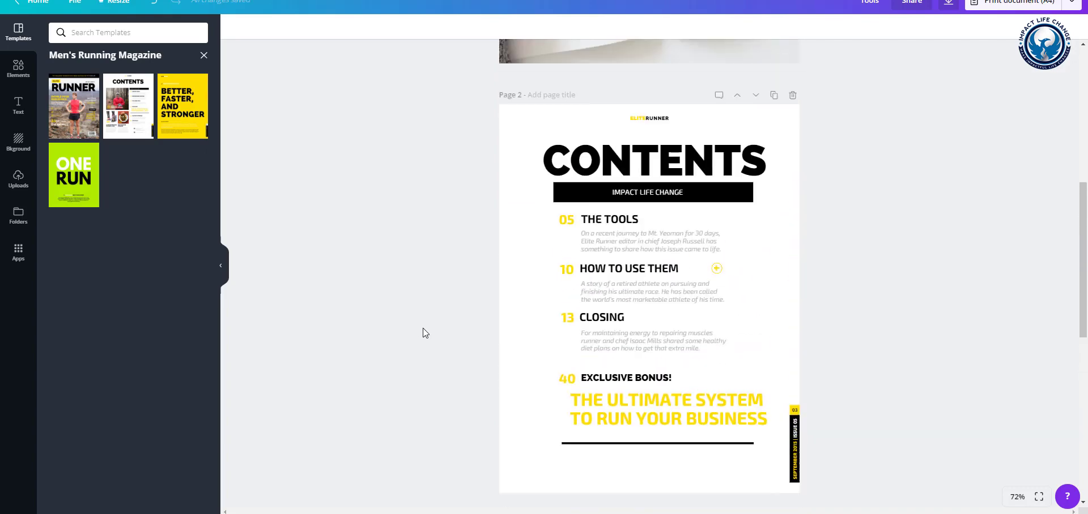
{"action": "scroll", "coordinate": [428, 336], "scroll_direction": "down", "scroll_amount": 5}
{"action": "scroll", "coordinate": [434, 338], "scroll_direction": "up", "scroll_amount": 1}
{"action": "scroll", "coordinate": [450, 340], "scroll_direction": "down", "scroll_amount": 3}
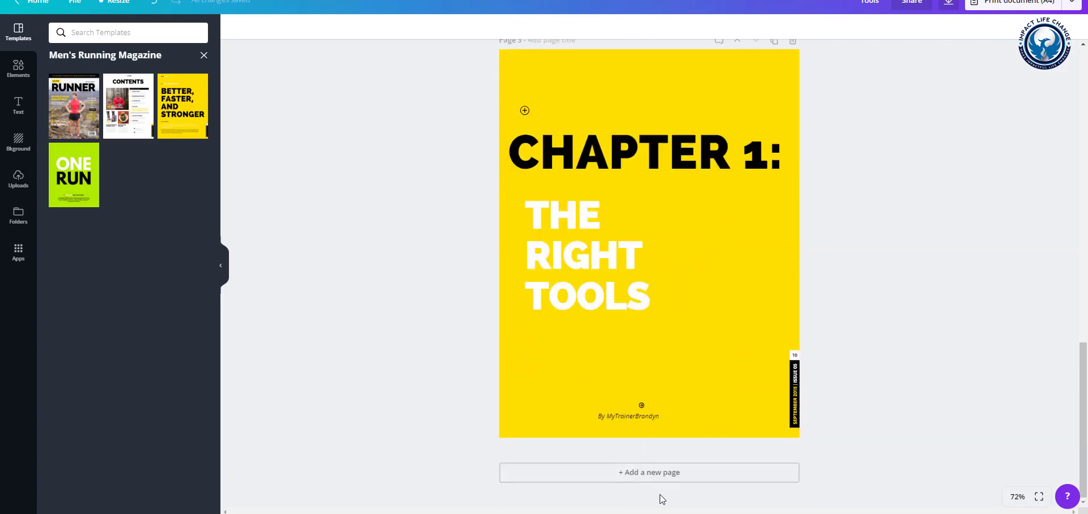
{"action": "scroll", "coordinate": [662, 498], "scroll_direction": "up", "scroll_amount": 3}
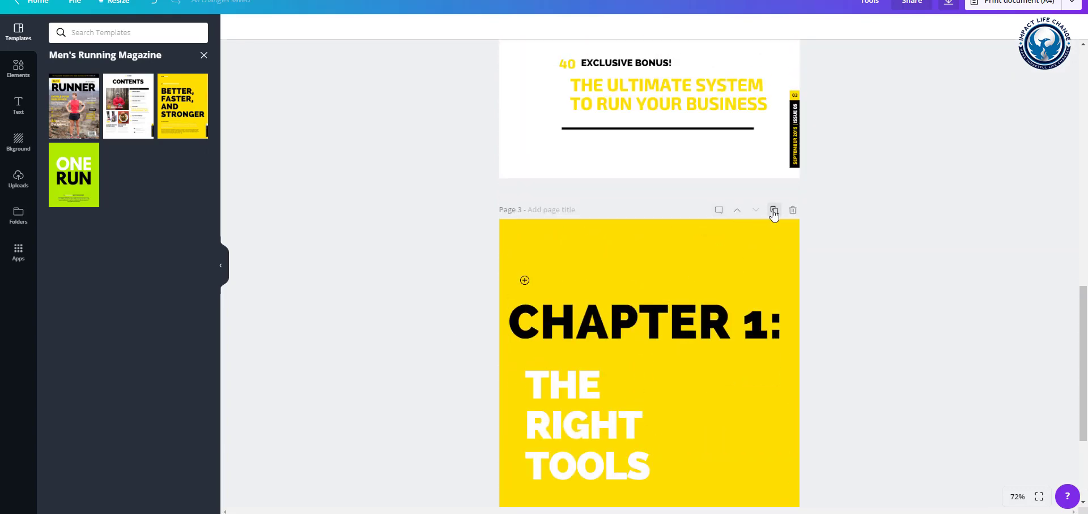
{"action": "left_click", "coordinate": [774, 211]}
Step: Replace the subtitle on page 4 with HOW TO USE THEM, matching the second contents entry
{"action": "scroll", "coordinate": [755, 286], "scroll_direction": "up", "scroll_amount": 8}
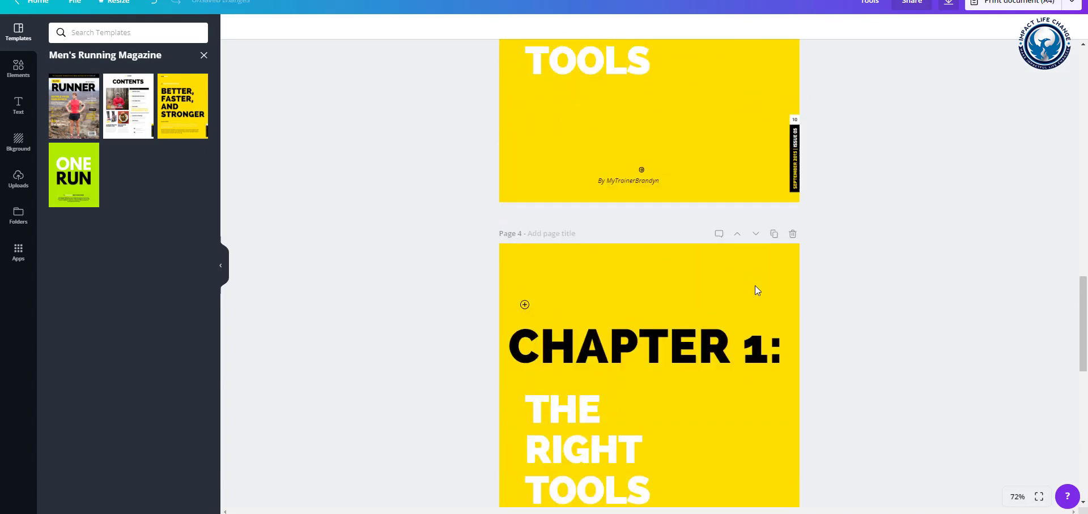
{"action": "scroll", "coordinate": [737, 289], "scroll_direction": "up", "scroll_amount": 3}
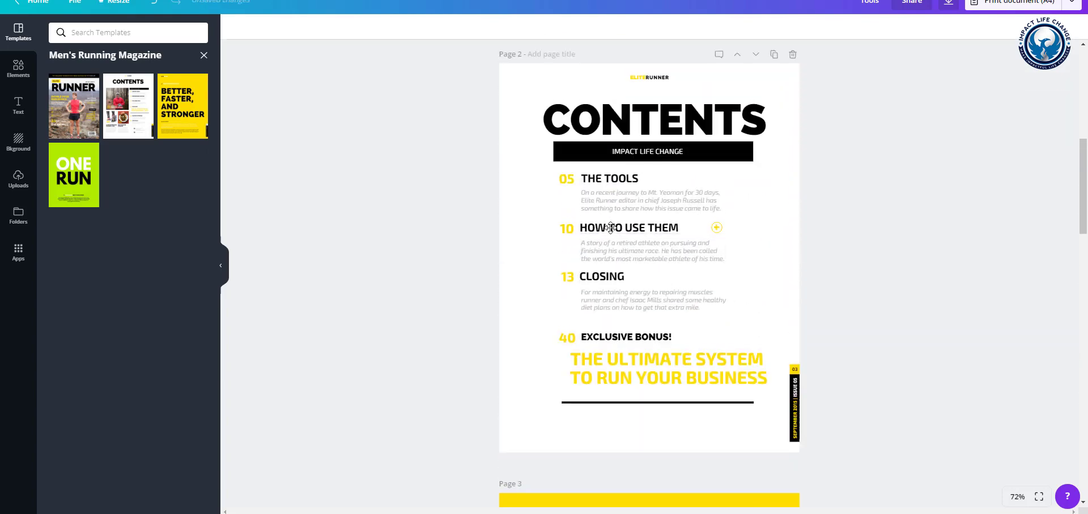
{"action": "scroll", "coordinate": [660, 266], "scroll_direction": "down", "scroll_amount": 5}
{"action": "scroll", "coordinate": [674, 356], "scroll_direction": "down", "scroll_amount": 8}
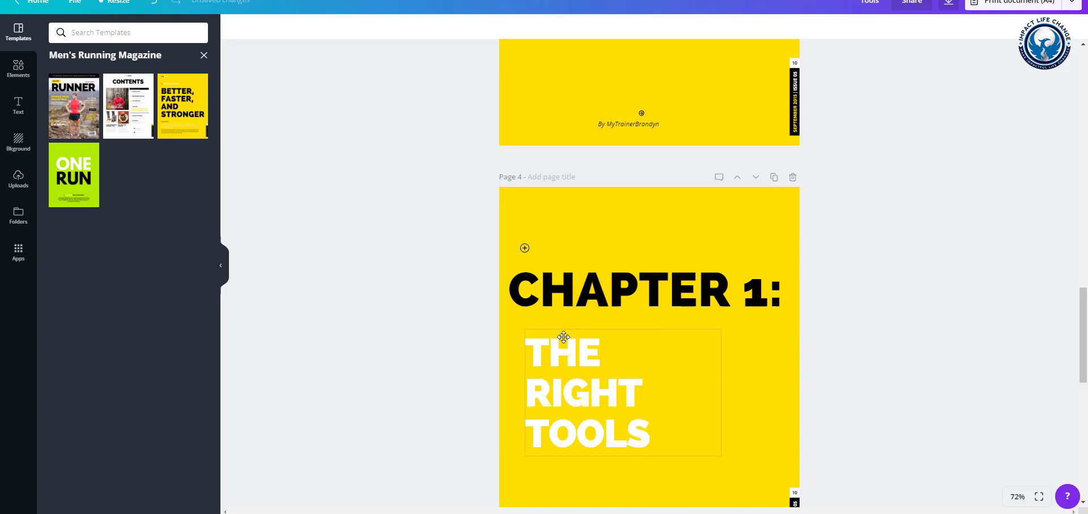
{"action": "double_click", "coordinate": [570, 360]}
{"action": "type", "text": "H"}
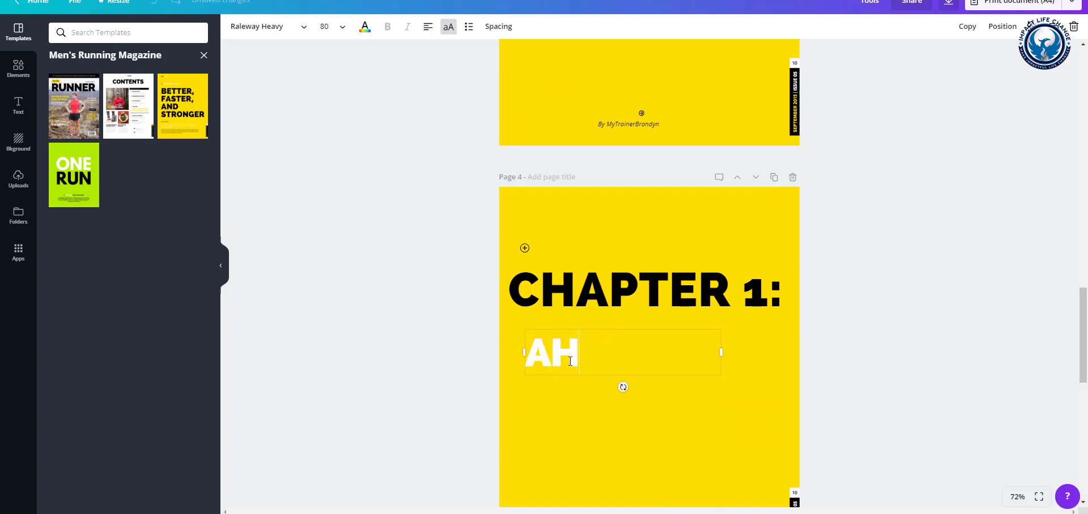
{"action": "type", "text": "OW TO USE THEM"}
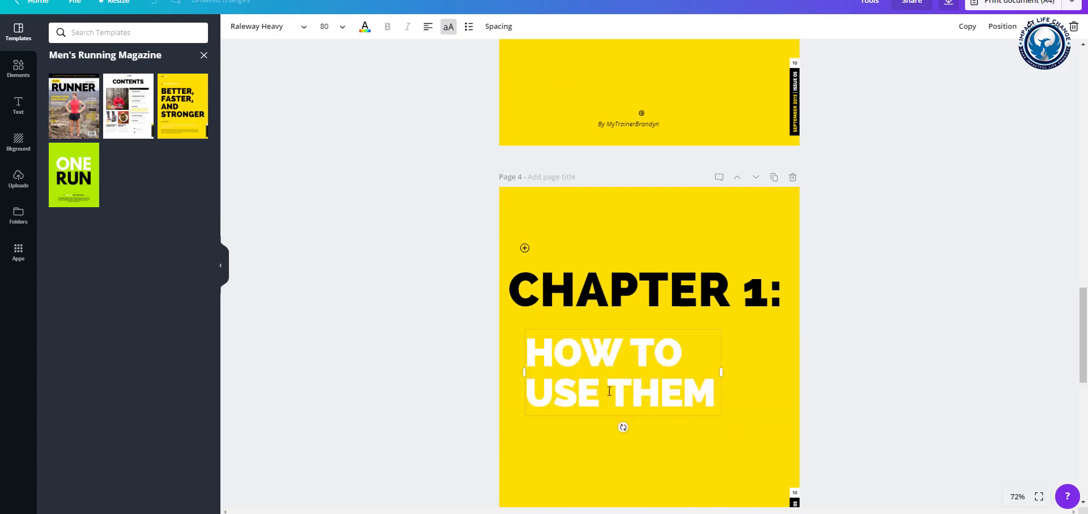
Step: Replace the subtitle on page 5 with CLOSING
{"action": "scroll", "coordinate": [609, 391], "scroll_direction": "down", "scroll_amount": 6}
{"action": "double_click", "coordinate": [587, 419]}
{"action": "key", "text": "ctrl+a"}
{"action": "type", "text": "CLOSING"}
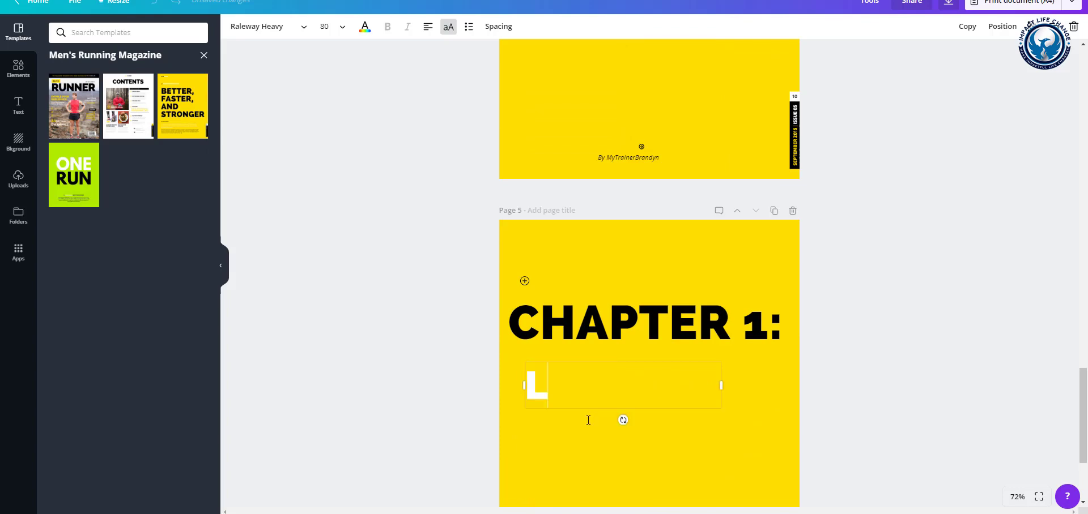
Step: Change the chapter number in page 4's headline to 2
{"action": "scroll", "coordinate": [581, 304], "scroll_direction": "up", "scroll_amount": 6}
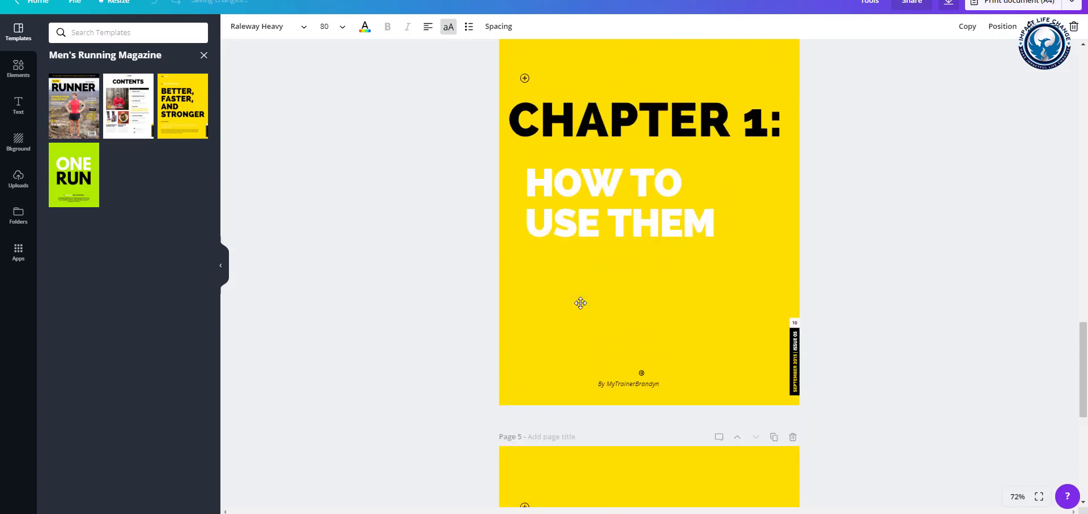
{"action": "scroll", "coordinate": [580, 304], "scroll_direction": "down", "scroll_amount": 4}
{"action": "scroll", "coordinate": [623, 283], "scroll_direction": "up", "scroll_amount": 3}
{"action": "scroll", "coordinate": [665, 263], "scroll_direction": "up", "scroll_amount": 1}
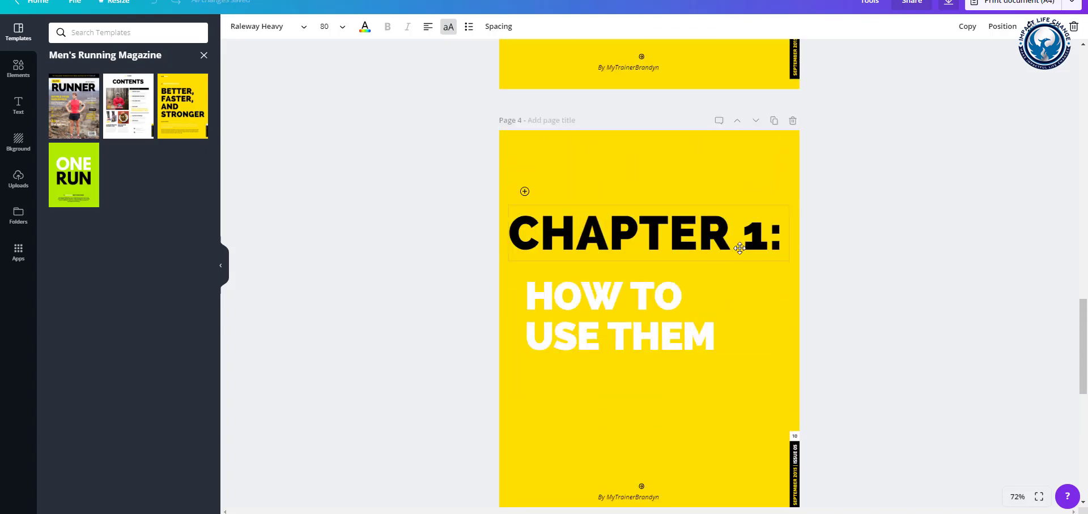
{"action": "left_click", "coordinate": [743, 239]}
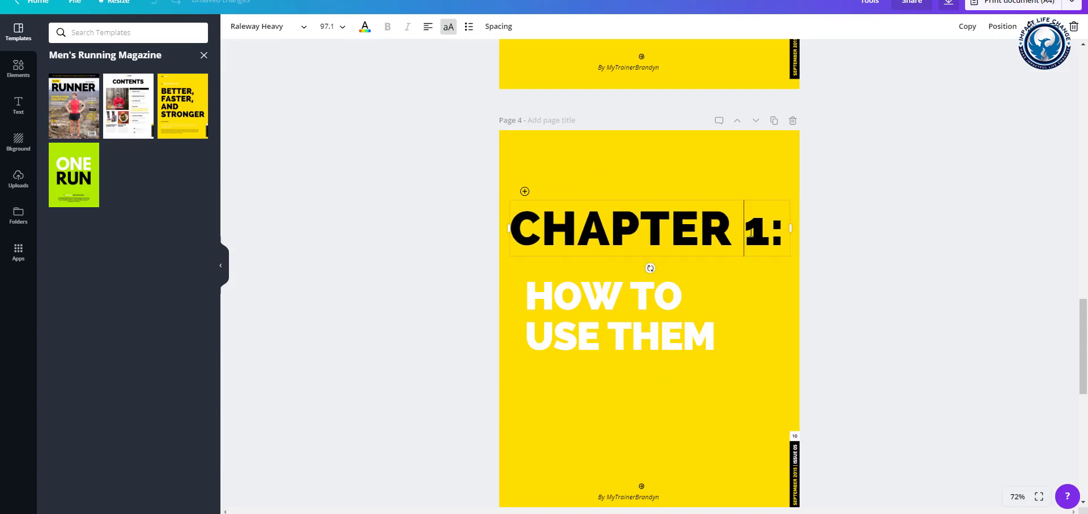
{"action": "left_click_drag", "start_coordinate": [744, 232], "coordinate": [761, 231]}
{"action": "type", "text": "2"}
Step: Change the chapter number in page 5's headline to 3
{"action": "scroll", "coordinate": [743, 318], "scroll_direction": "down", "scroll_amount": 4}
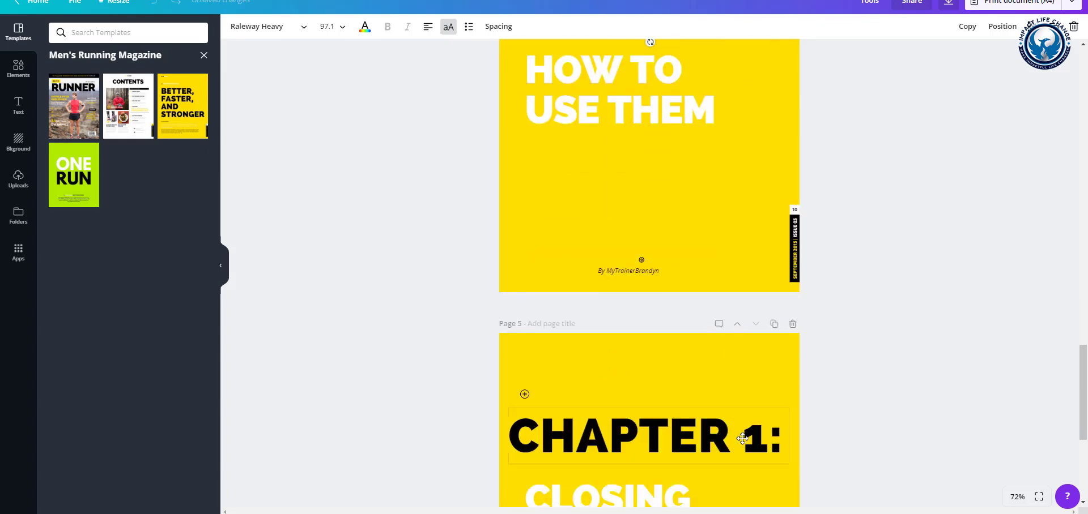
{"action": "left_click", "coordinate": [743, 441]}
{"action": "key", "text": "shift+Right"}
{"action": "type", "text": "3"}
Step: Review the contents entries against the chapter pages and look over the available design elements
{"action": "scroll", "coordinate": [679, 378], "scroll_direction": "up", "scroll_amount": 9}
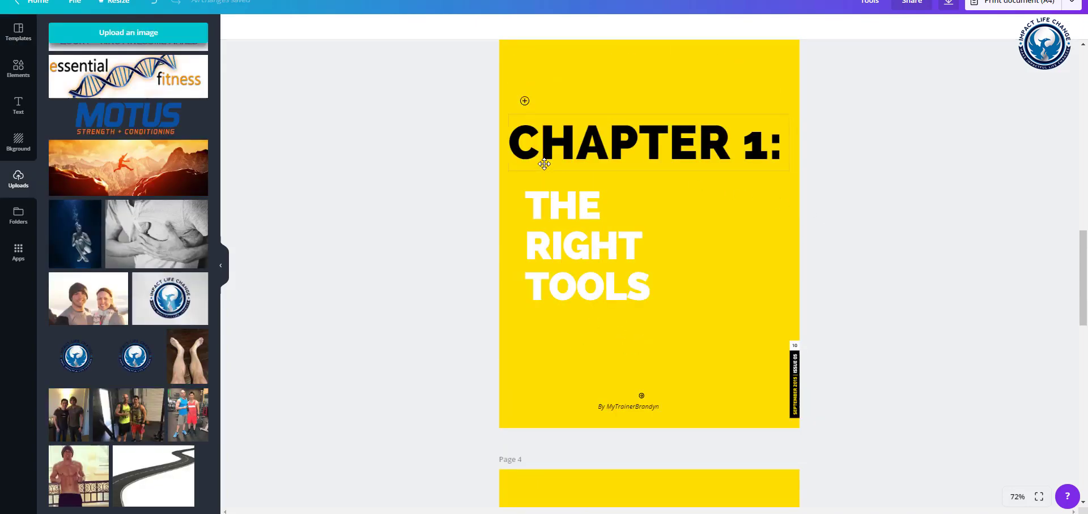
{"action": "left_click", "coordinate": [17, 75]}
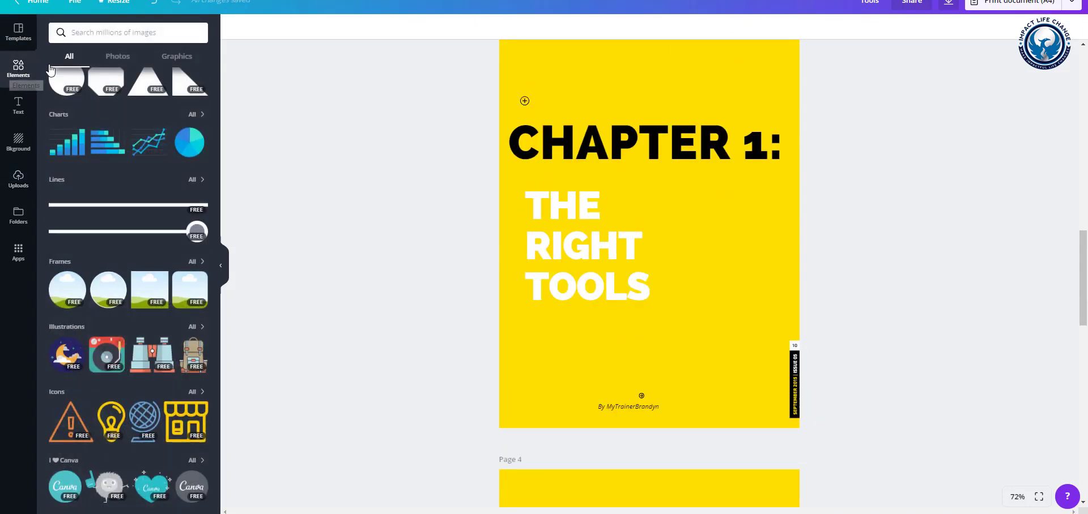
{"action": "scroll", "coordinate": [911, 286], "scroll_direction": "up", "scroll_amount": 7}
{"action": "scroll", "coordinate": [907, 299], "scroll_direction": "up", "scroll_amount": 4}
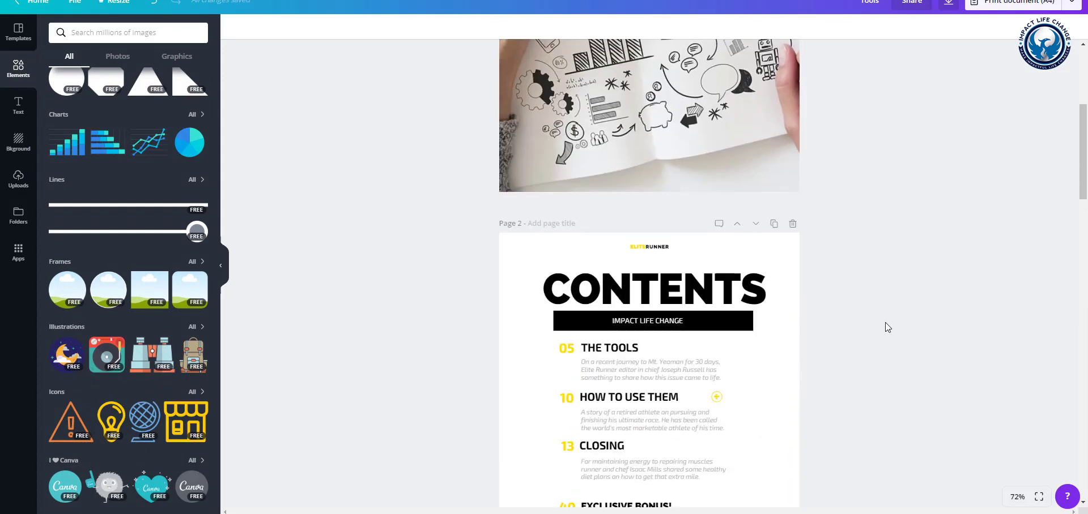
{"action": "scroll", "coordinate": [701, 337], "scroll_direction": "down", "scroll_amount": 15}
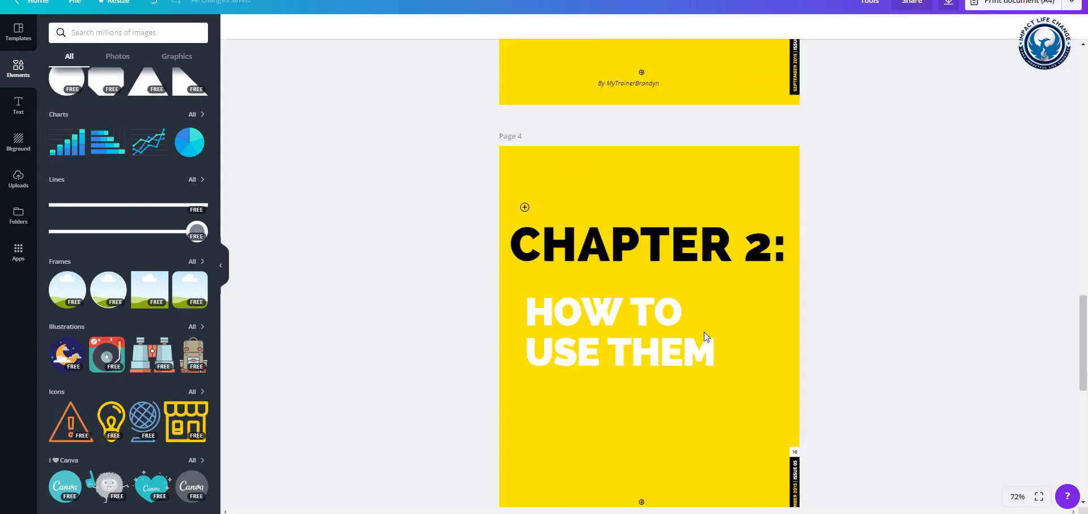
{"action": "scroll", "coordinate": [703, 333], "scroll_direction": "up", "scroll_amount": 5}
{"action": "scroll", "coordinate": [700, 327], "scroll_direction": "up", "scroll_amount": 9}
{"action": "scroll", "coordinate": [716, 303], "scroll_direction": "up", "scroll_amount": 1}
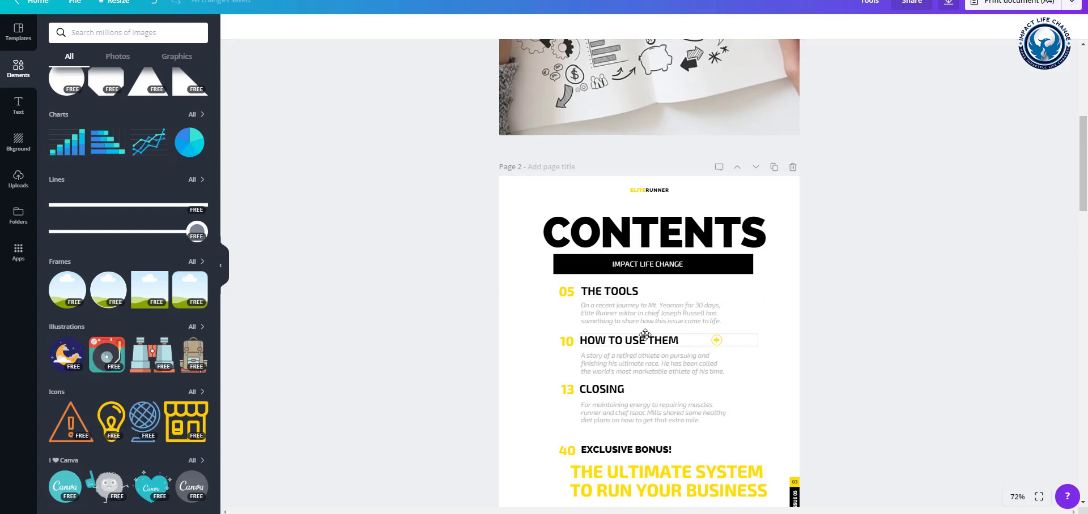
{"action": "scroll", "coordinate": [673, 370], "scroll_direction": "down", "scroll_amount": 3}
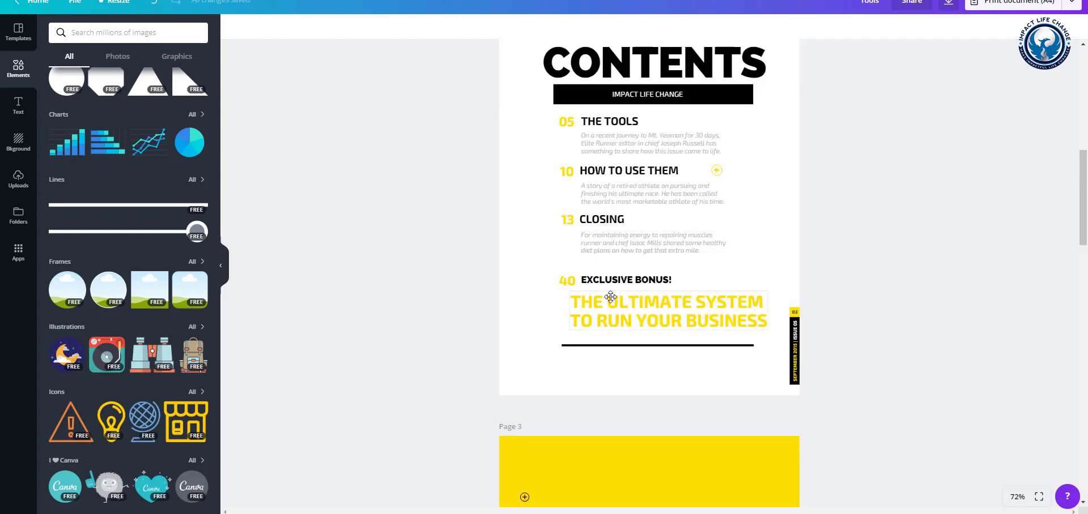
{"action": "scroll", "coordinate": [672, 370], "scroll_direction": "down", "scroll_amount": 7}
{"action": "scroll", "coordinate": [673, 295], "scroll_direction": "up", "scroll_amount": 5}
{"action": "scroll", "coordinate": [673, 281], "scroll_direction": "up", "scroll_amount": 3}
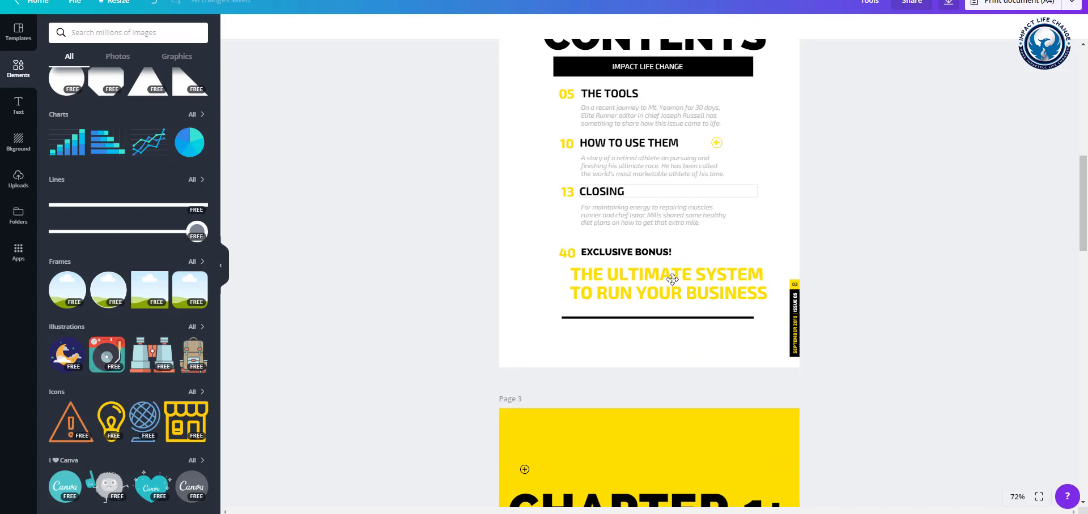
{"action": "scroll", "coordinate": [672, 281], "scroll_direction": "down", "scroll_amount": 1}
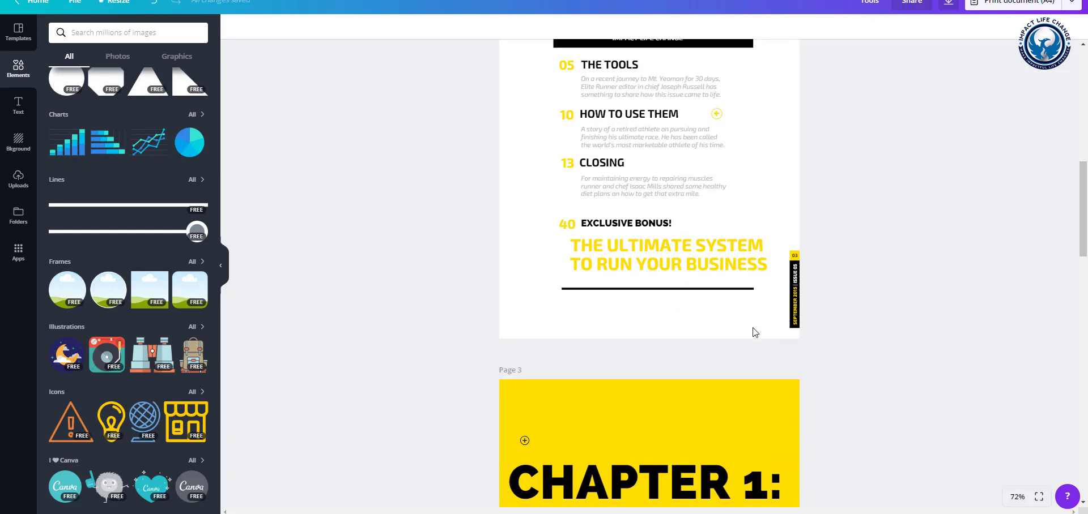
{"action": "scroll", "coordinate": [753, 290], "scroll_direction": "up", "scroll_amount": 4}
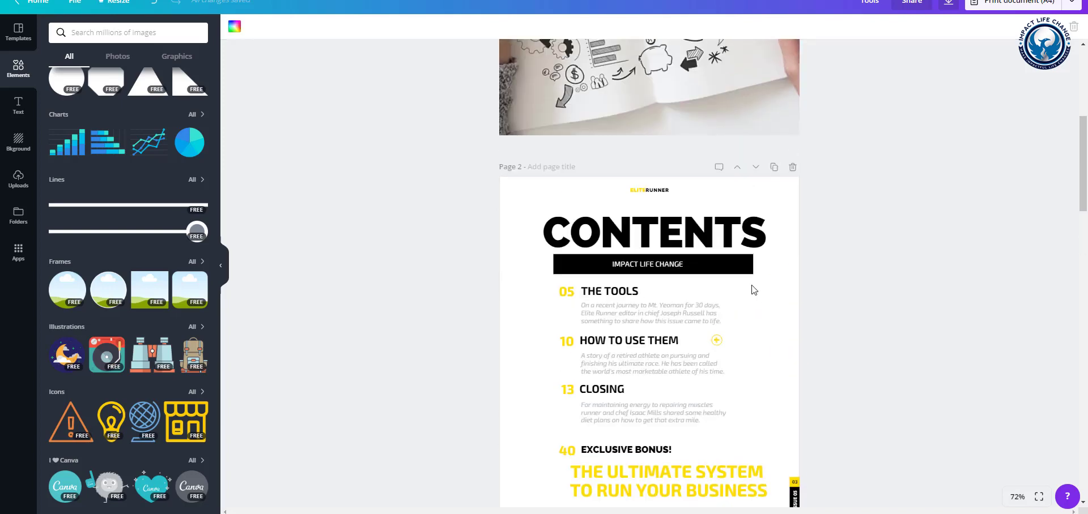
Step: Duplicate the contents page and delete the extra copy on page 3
{"action": "left_click", "coordinate": [772, 225]}
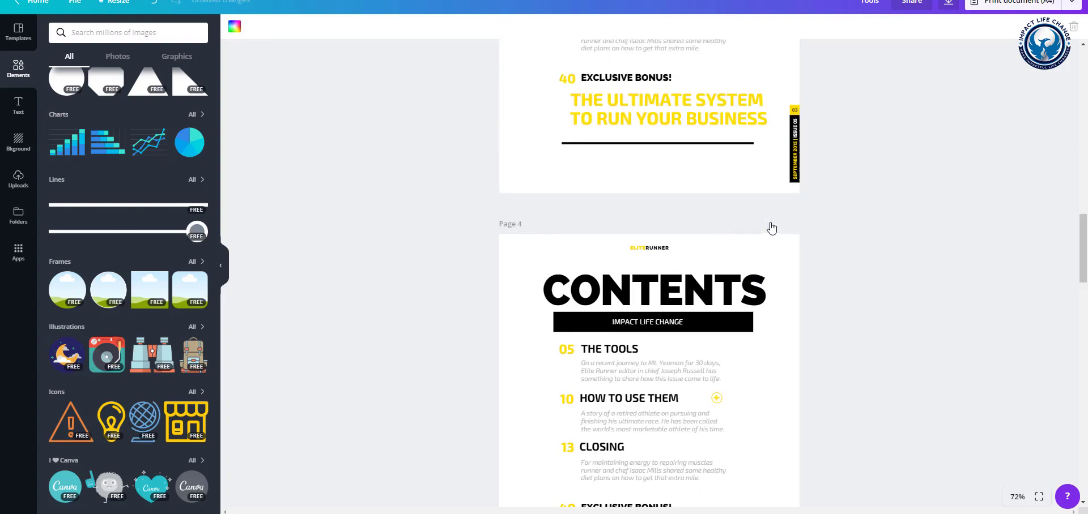
{"action": "left_click", "coordinate": [772, 225]}
{"action": "scroll", "coordinate": [708, 283], "scroll_direction": "down", "scroll_amount": 4}
{"action": "scroll", "coordinate": [706, 289], "scroll_direction": "up", "scroll_amount": 8}
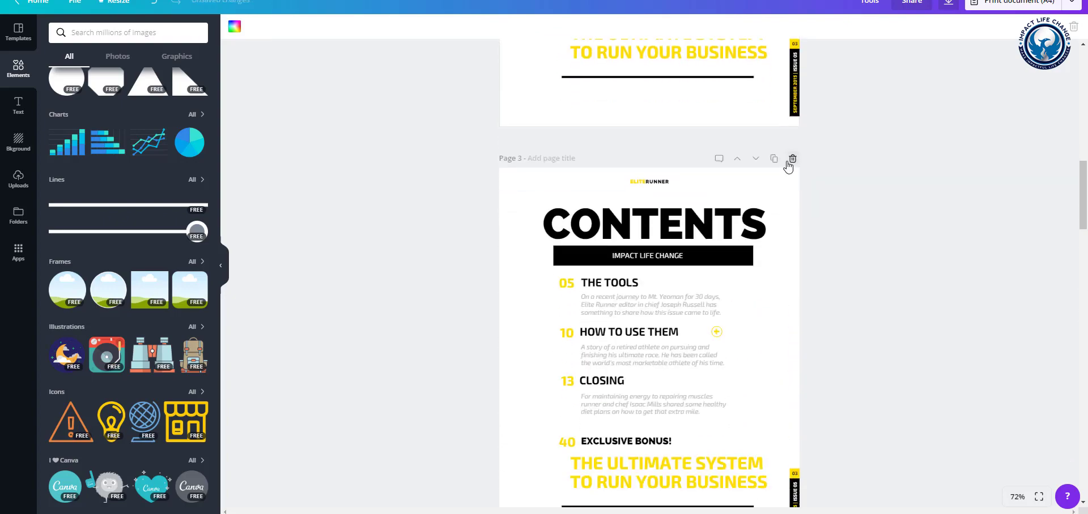
{"action": "left_click", "coordinate": [791, 159]}
Step: Delete the CONTENTS headline and the small ELITERUNNER logo text from page 2
{"action": "scroll", "coordinate": [786, 221], "scroll_direction": "up", "scroll_amount": 10}
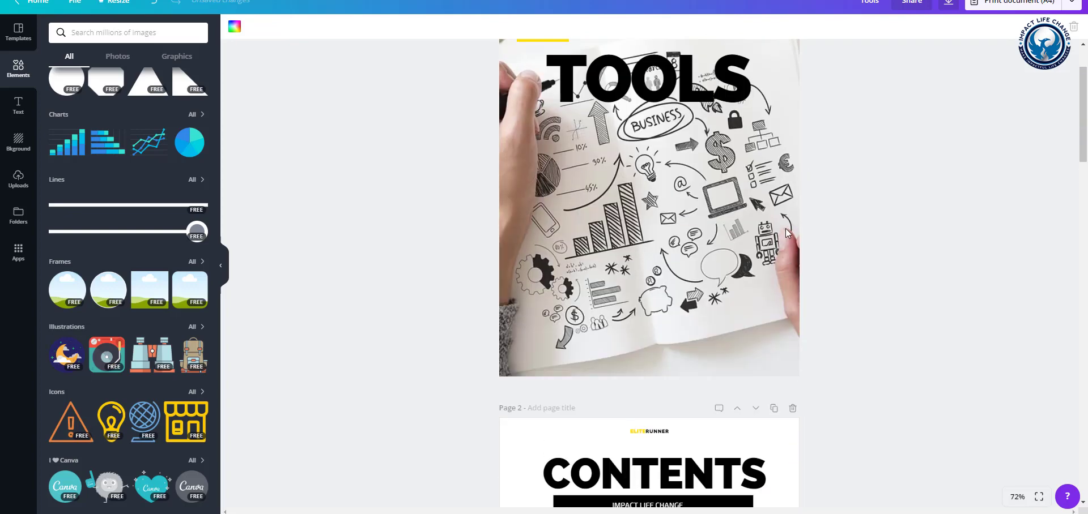
{"action": "scroll", "coordinate": [785, 232], "scroll_direction": "down", "scroll_amount": 6}
{"action": "double_click", "coordinate": [663, 144]}
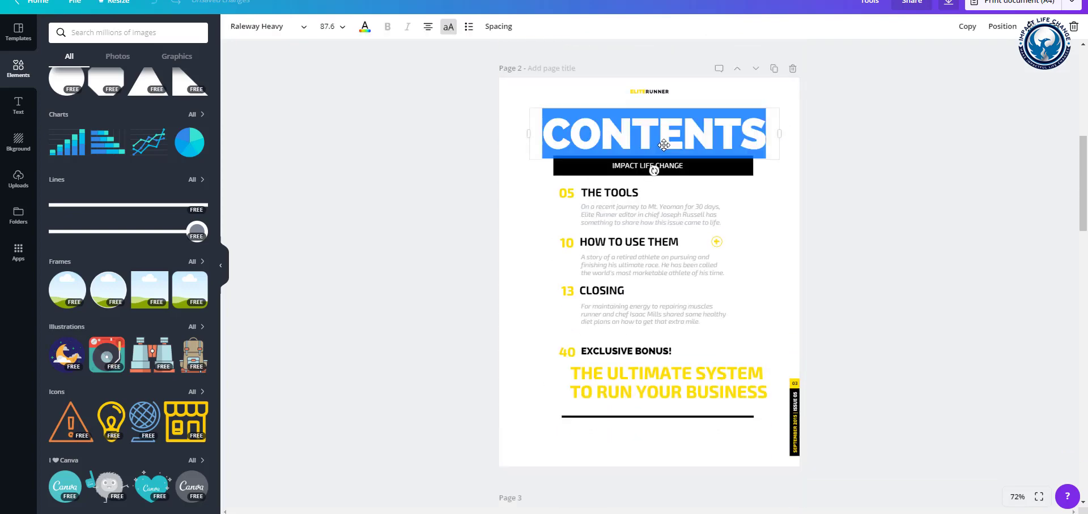
{"action": "key", "text": "BackSpace"}
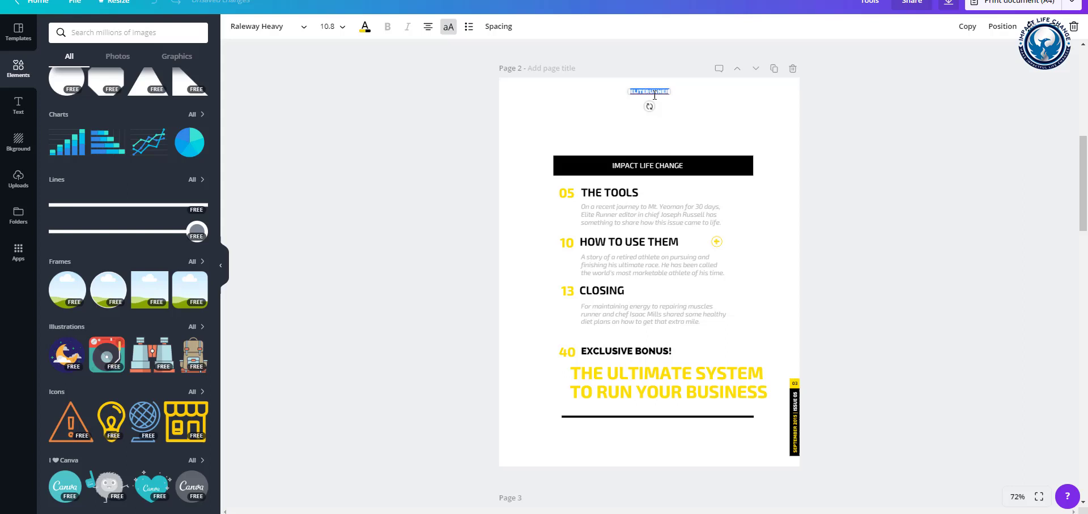
{"action": "key", "text": "BackSpace"}
{"action": "left_click", "coordinate": [683, 101]}
{"action": "left_click_drag", "start_coordinate": [685, 89], "coordinate": [638, 106]}
Step: Move page 2's black banner with its text to the page's upper edge and change the text to THE ULTIMATE GUIDE FOR ONLINE TRAINERS
{"action": "left_click", "coordinate": [606, 154]}
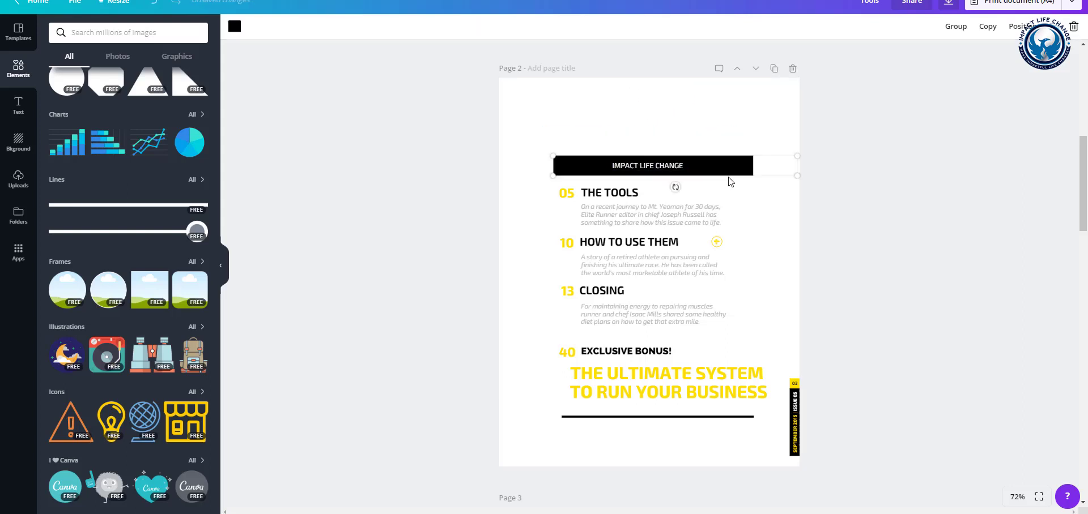
{"action": "left_click_drag", "start_coordinate": [694, 157], "coordinate": [693, 80]}
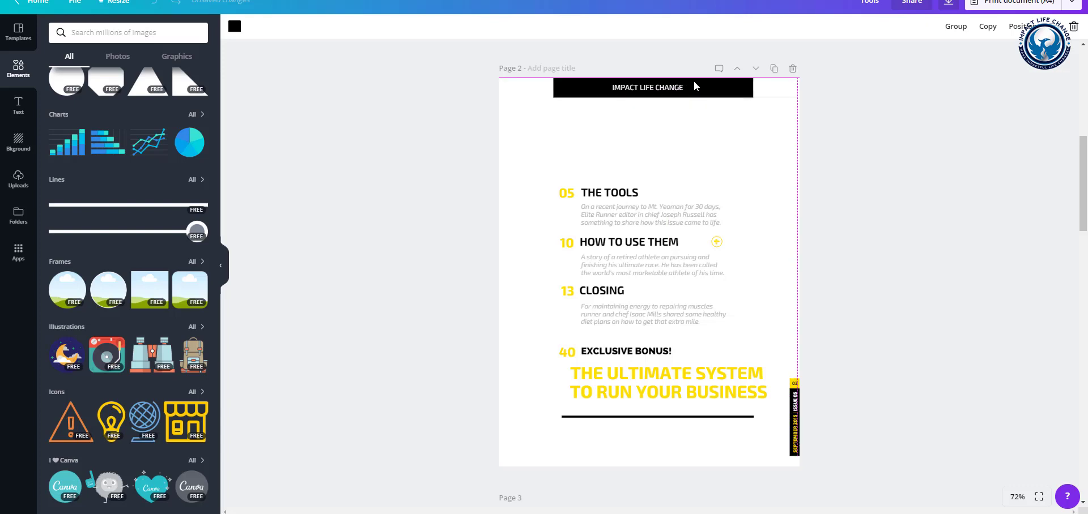
{"action": "left_click", "coordinate": [656, 87]}
{"action": "key", "text": "ctrl+a"}
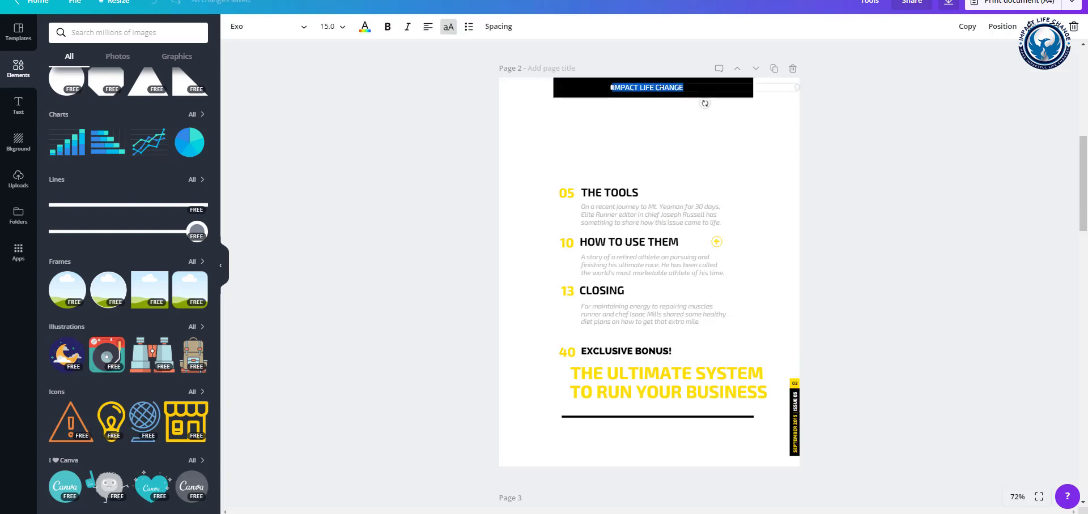
{"action": "type", "text": "TRAINER TOOLS FOR"}
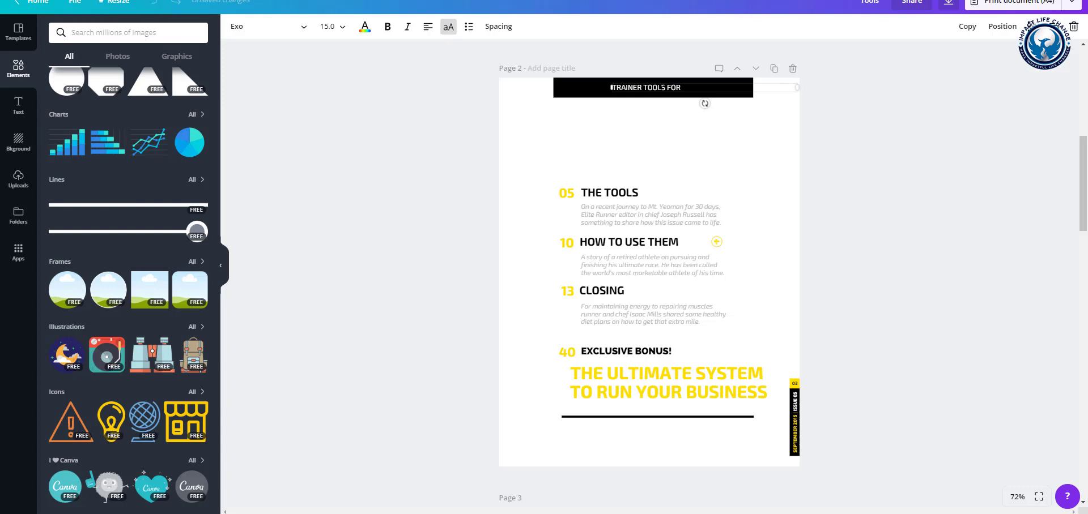
{"action": "key", "text": "ctrl+a"}
{"action": "type", "text": "THE"}
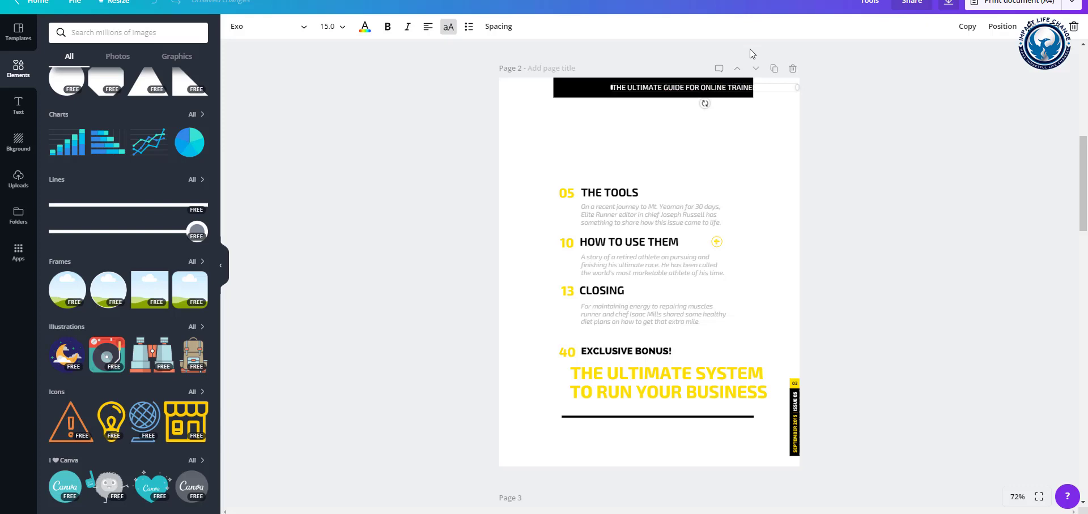
Step: Widen page 2's black banner toward the right page edge and shift its text left so it fits inside
{"action": "left_click", "coordinate": [574, 85]}
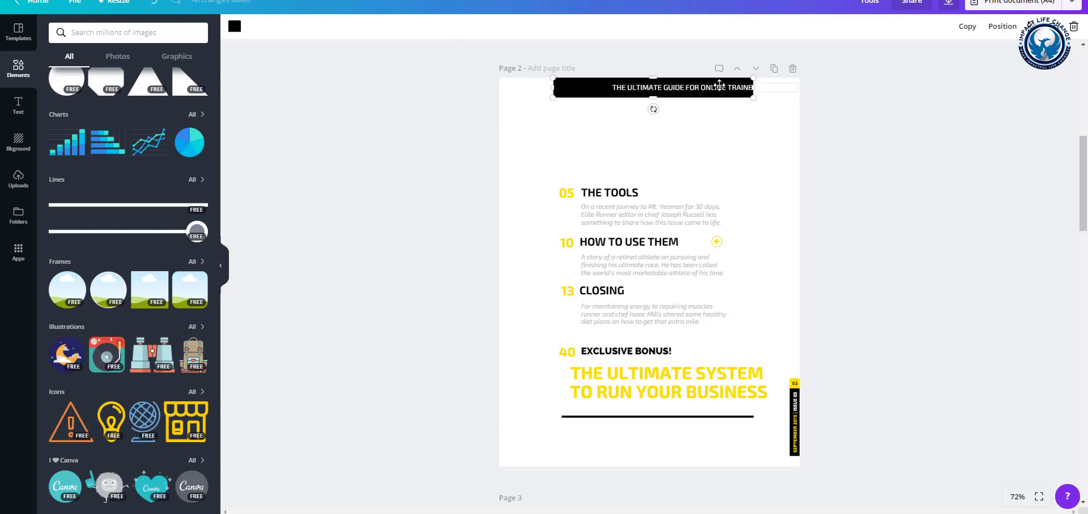
{"action": "left_click_drag", "start_coordinate": [753, 88], "coordinate": [783, 92]}
{"action": "left_click", "coordinate": [647, 86]}
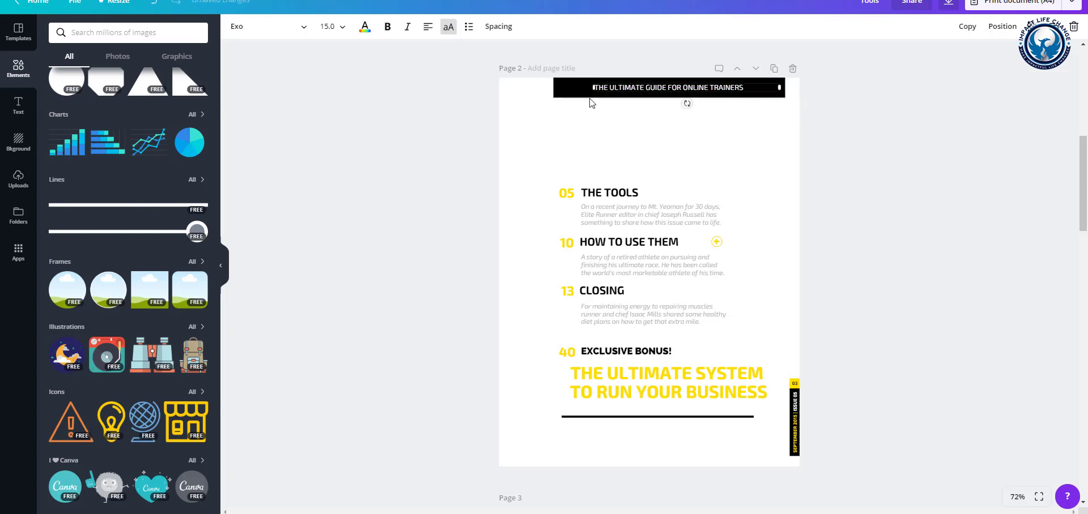
Step: Recolour page 2's banner with the document yellow and its text black
{"action": "left_click", "coordinate": [570, 91]}
{"action": "left_click", "coordinate": [234, 26]}
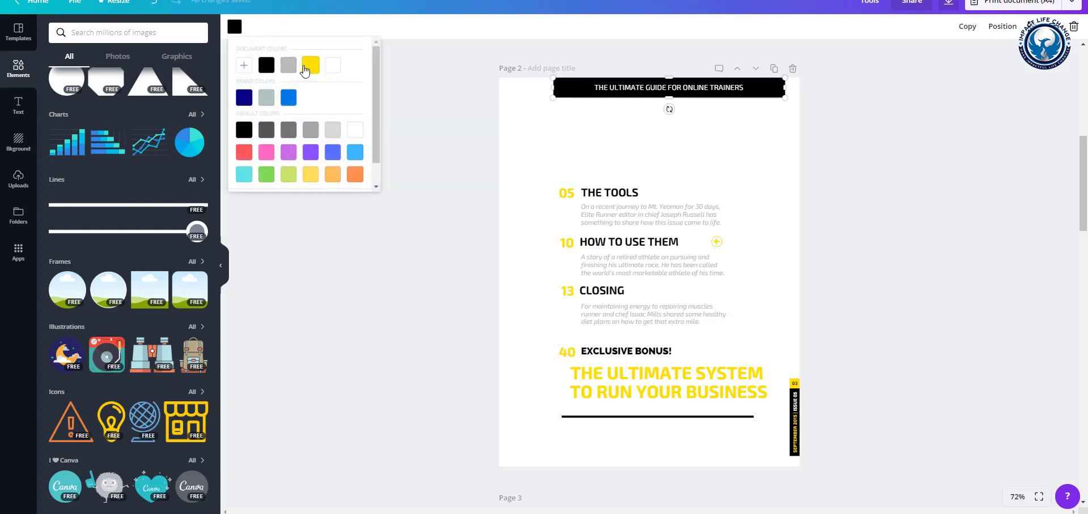
{"action": "left_click", "coordinate": [309, 64]}
{"action": "left_click", "coordinate": [494, 92]}
{"action": "double_click", "coordinate": [610, 89]}
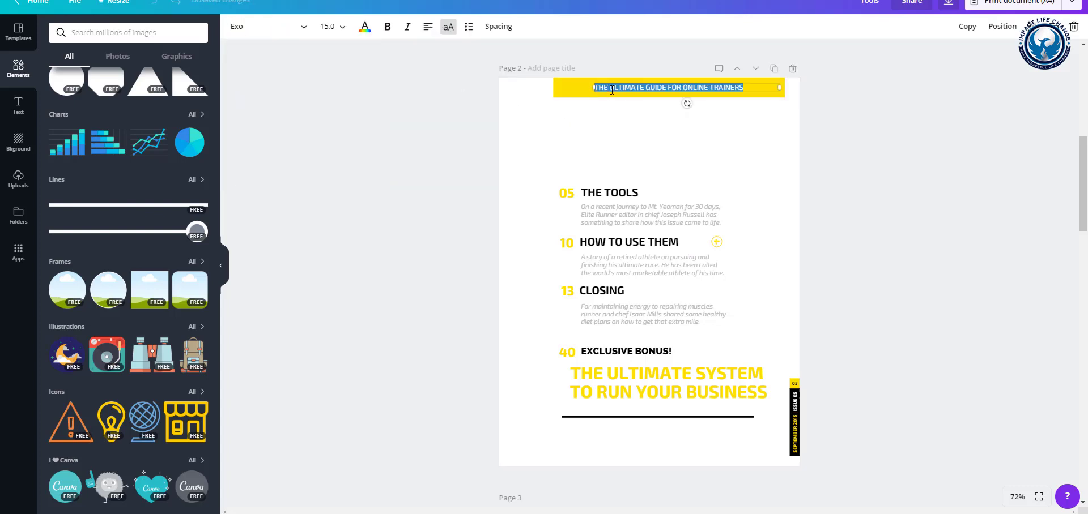
{"action": "left_click", "coordinate": [365, 27]}
{"action": "left_click", "coordinate": [395, 67]}
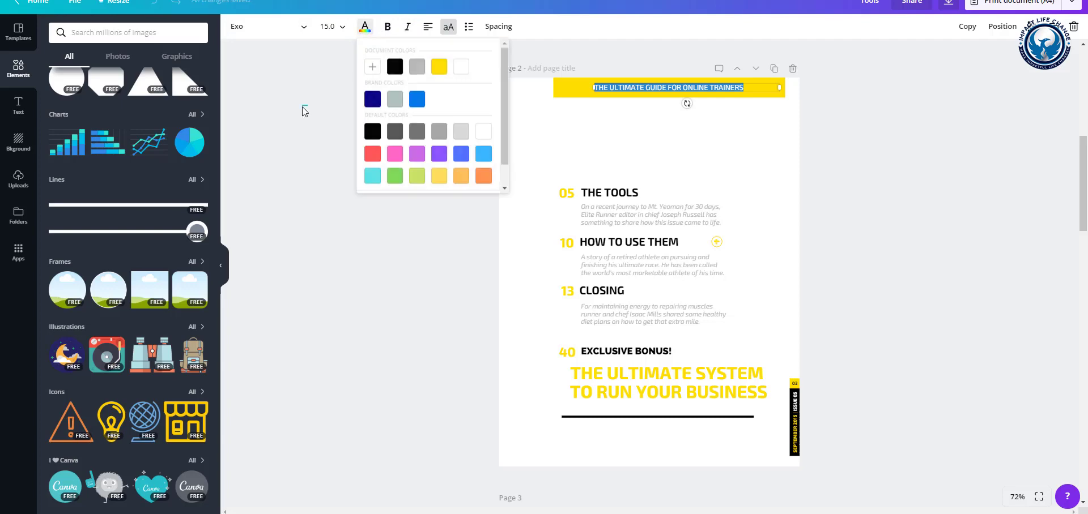
{"action": "left_click", "coordinate": [303, 109]}
Step: Set the page 2 banner text's font to Raleway Heavy and shift the text slightly left to centre it on the bar
{"action": "scroll", "coordinate": [668, 210], "scroll_direction": "up", "scroll_amount": 8}
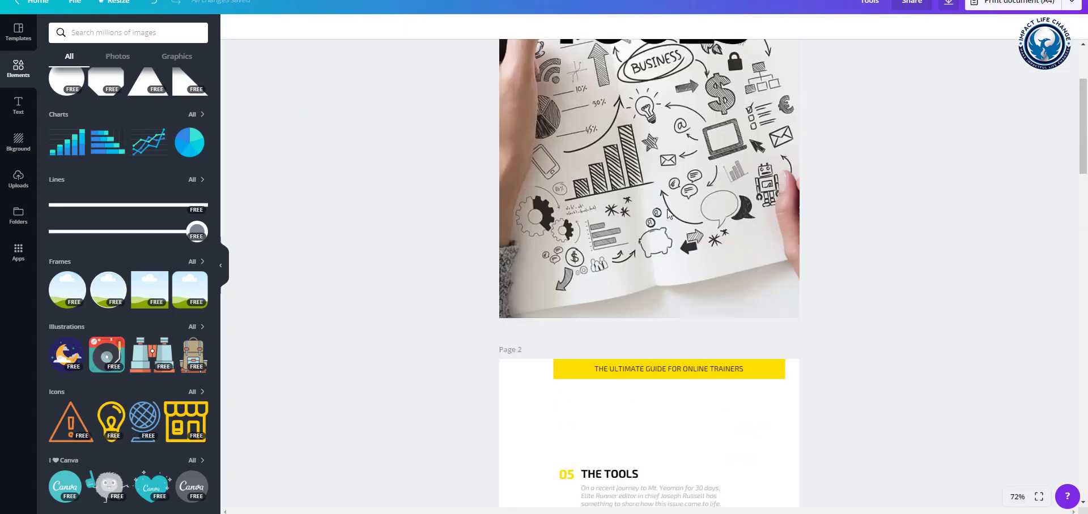
{"action": "scroll", "coordinate": [596, 204], "scroll_direction": "down", "scroll_amount": 6}
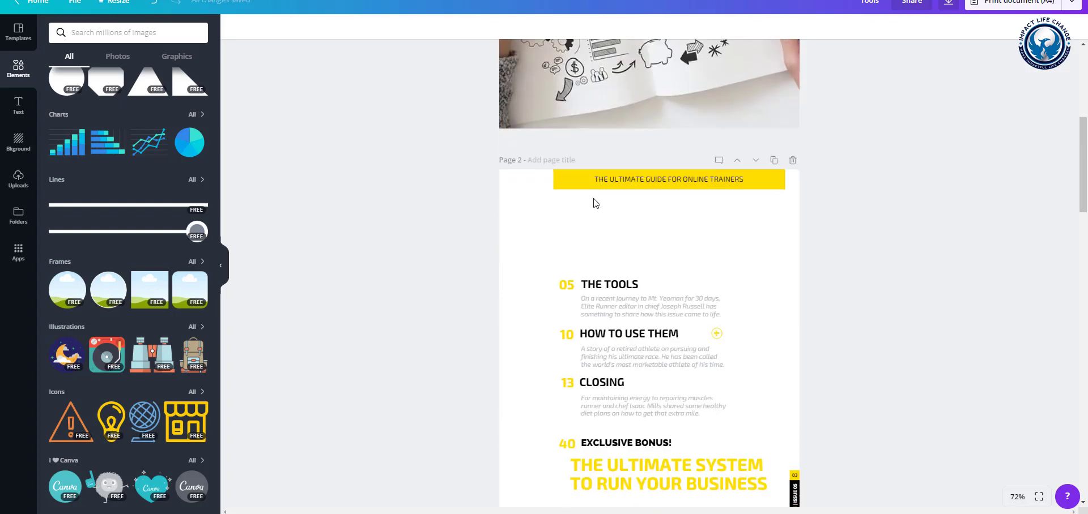
{"action": "double_click", "coordinate": [682, 179]}
{"action": "left_click", "coordinate": [300, 28]}
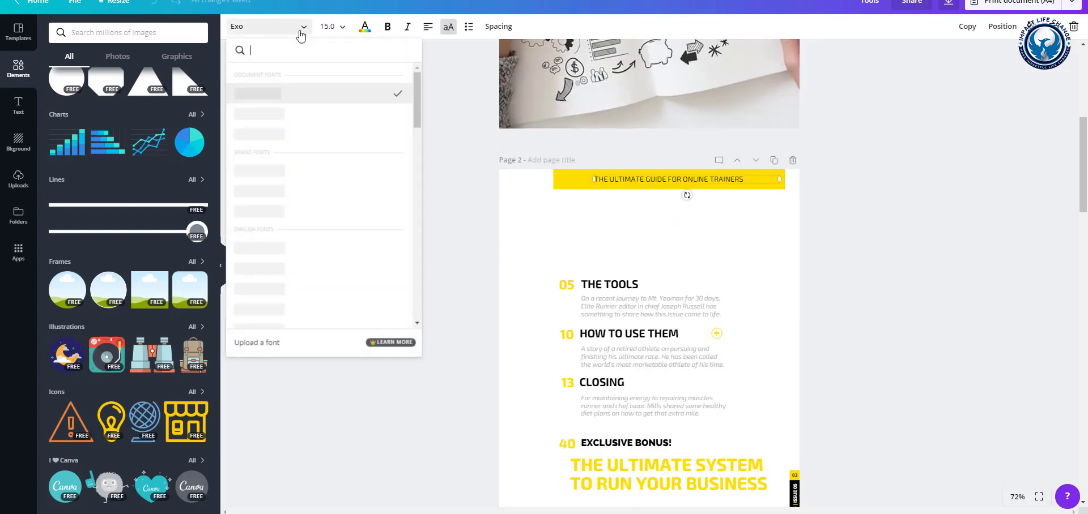
{"action": "left_click", "coordinate": [279, 136]}
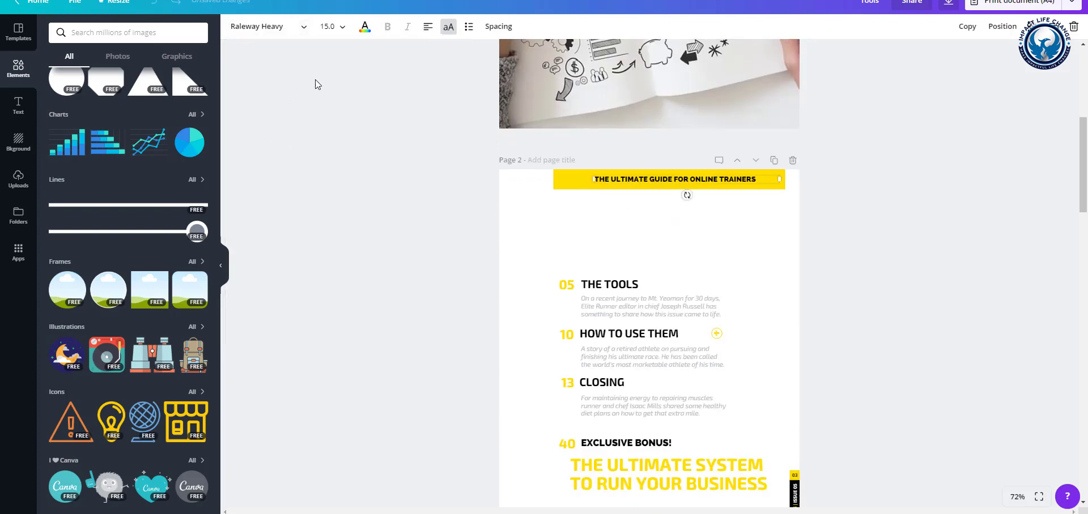
{"action": "left_click", "coordinate": [744, 268]}
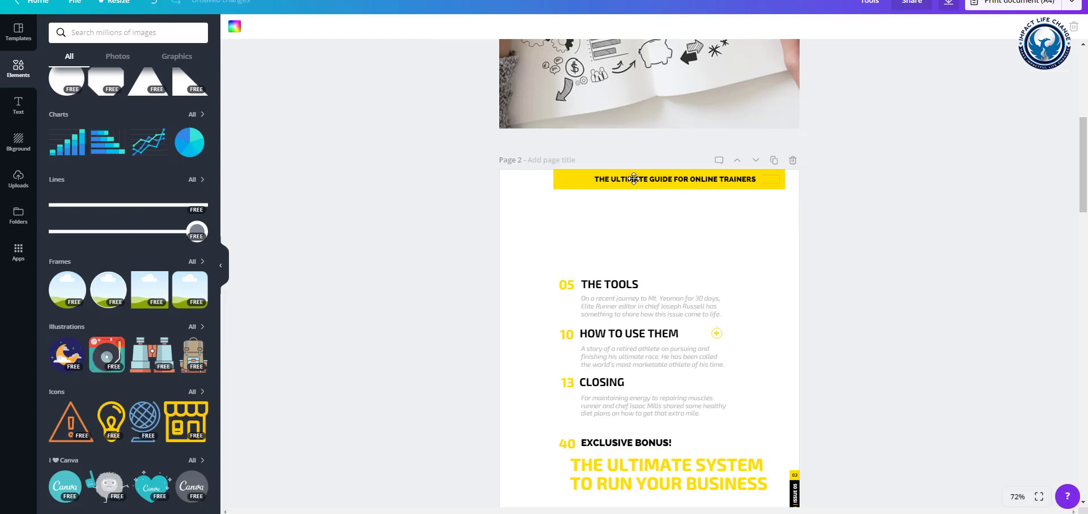
{"action": "left_click_drag", "start_coordinate": [634, 179], "coordinate": [621, 177]}
{"action": "left_click", "coordinate": [623, 261]}
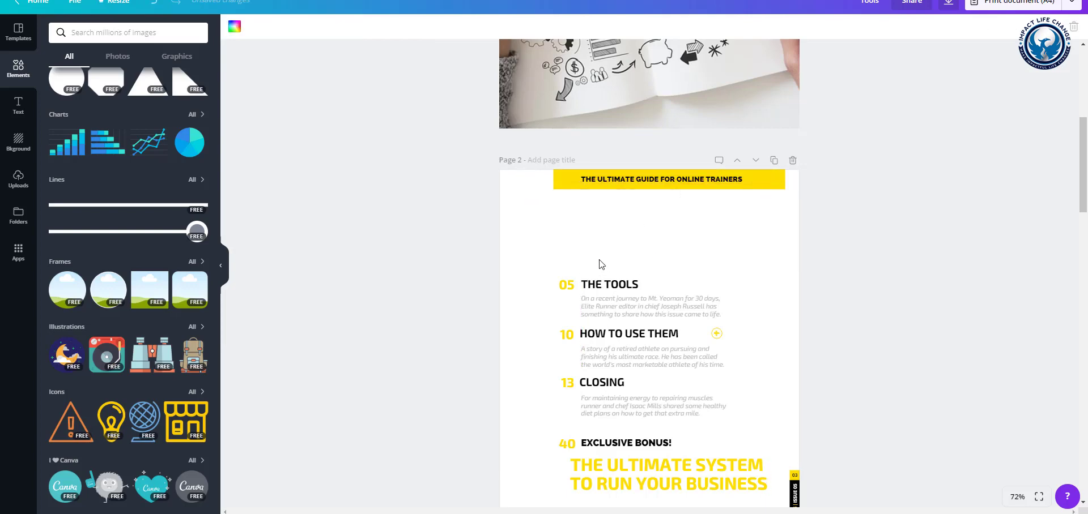
Step: Delete the vertical SEPTEMBER 2015 ISSUE 05 label and its page number from page 2's side edge
{"action": "scroll", "coordinate": [601, 264], "scroll_direction": "down", "scroll_amount": 3}
{"action": "scroll", "coordinate": [580, 194], "scroll_direction": "up", "scroll_amount": 3}
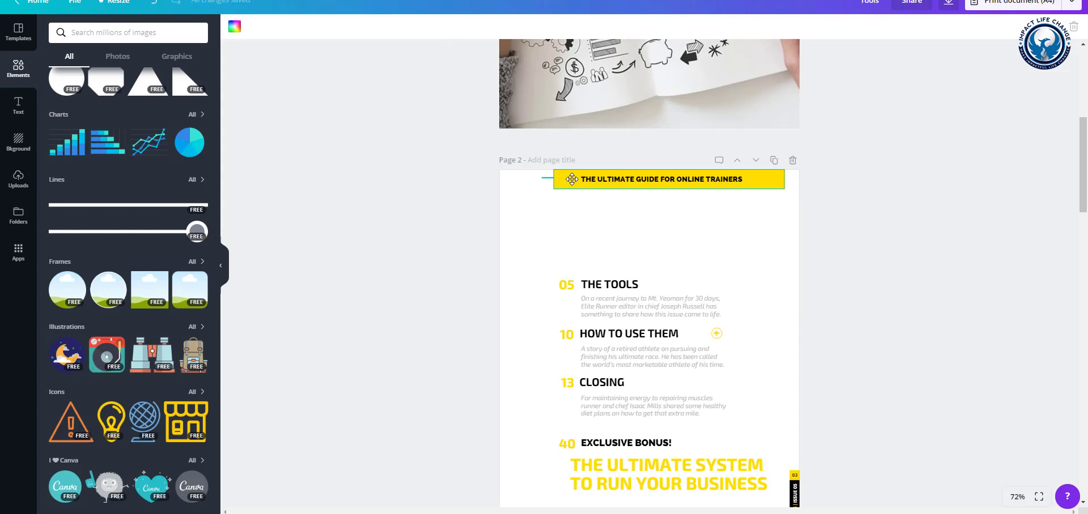
{"action": "scroll", "coordinate": [753, 267], "scroll_direction": "down", "scroll_amount": 1}
{"action": "scroll", "coordinate": [753, 268], "scroll_direction": "down", "scroll_amount": 3}
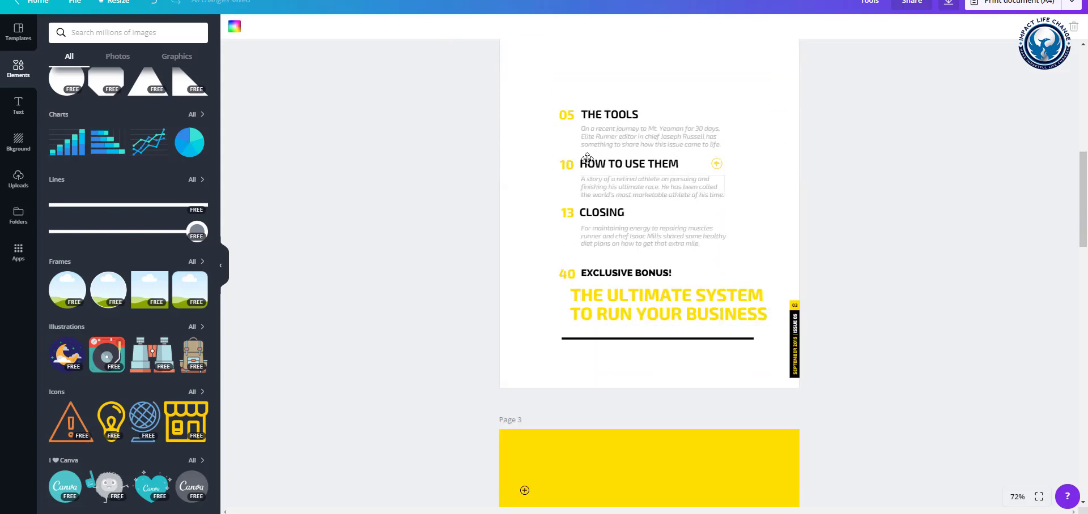
{"action": "mouse_move", "coordinate": [585, 122]}
{"action": "left_mouse_down"}
{"action": "mouse_move", "coordinate": [771, 313]}
{"action": "mouse_move", "coordinate": [758, 328]}
{"action": "mouse_move", "coordinate": [702, 218]}
{"action": "mouse_move", "coordinate": [599, 109]}
{"action": "left_mouse_up"}
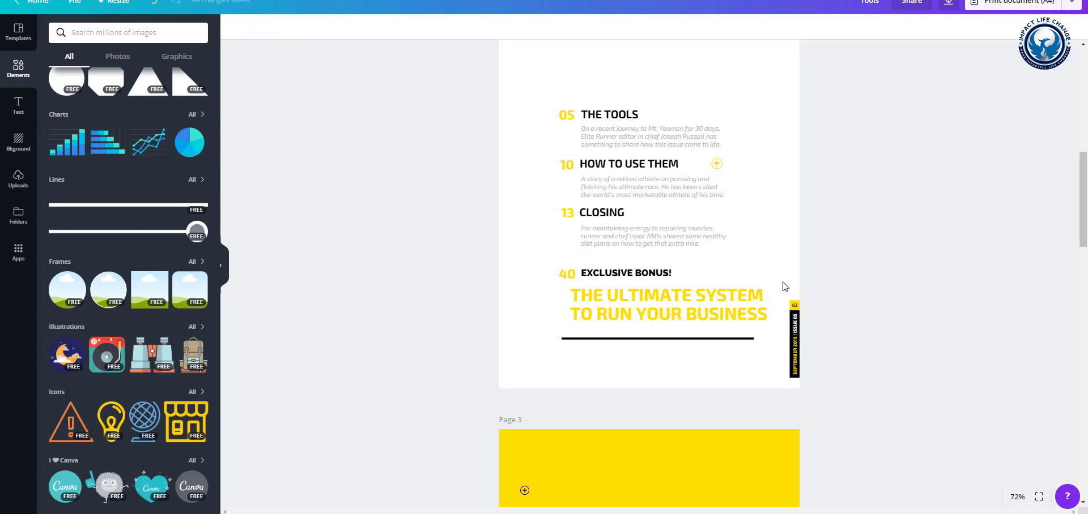
{"action": "left_click_drag", "start_coordinate": [783, 281], "coordinate": [812, 387]}
{"action": "key", "text": "Delete"}
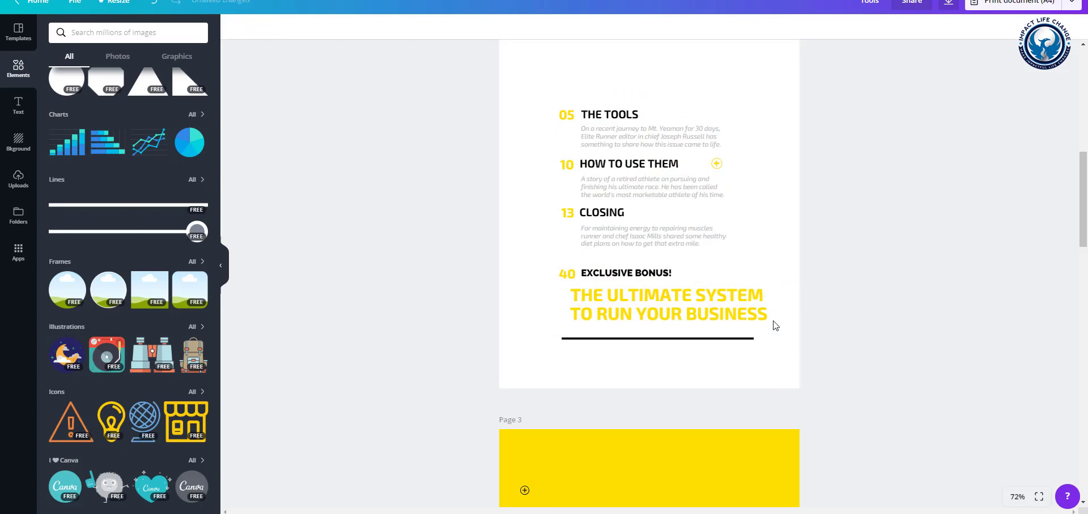
Step: Change page 2's THE TOOLS heading to THE TOPIC and move it up and left, below the yellow banner
{"action": "scroll", "coordinate": [571, 251], "scroll_direction": "up", "scroll_amount": 3}
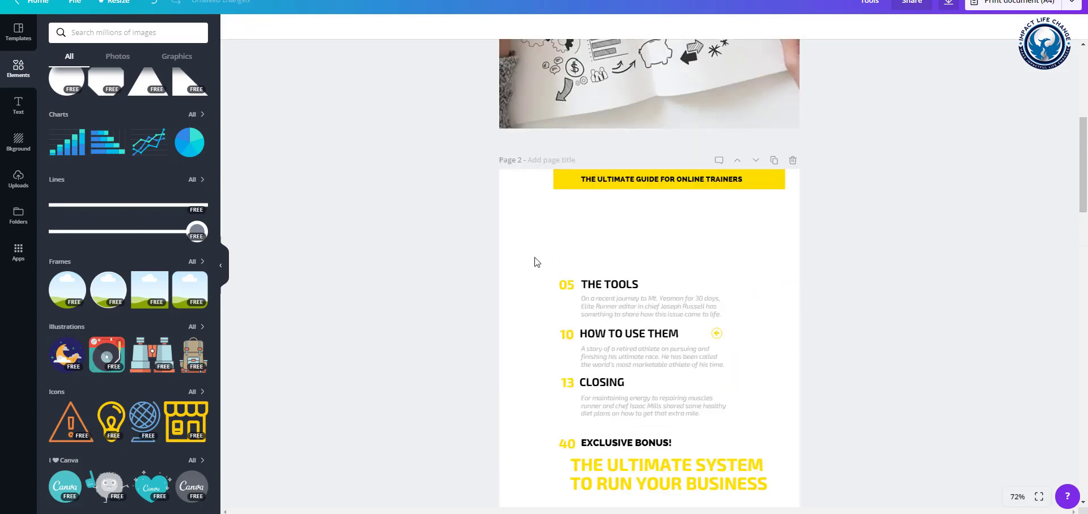
{"action": "left_click_drag", "start_coordinate": [535, 246], "coordinate": [731, 316]}
{"action": "triple_click", "coordinate": [622, 284]}
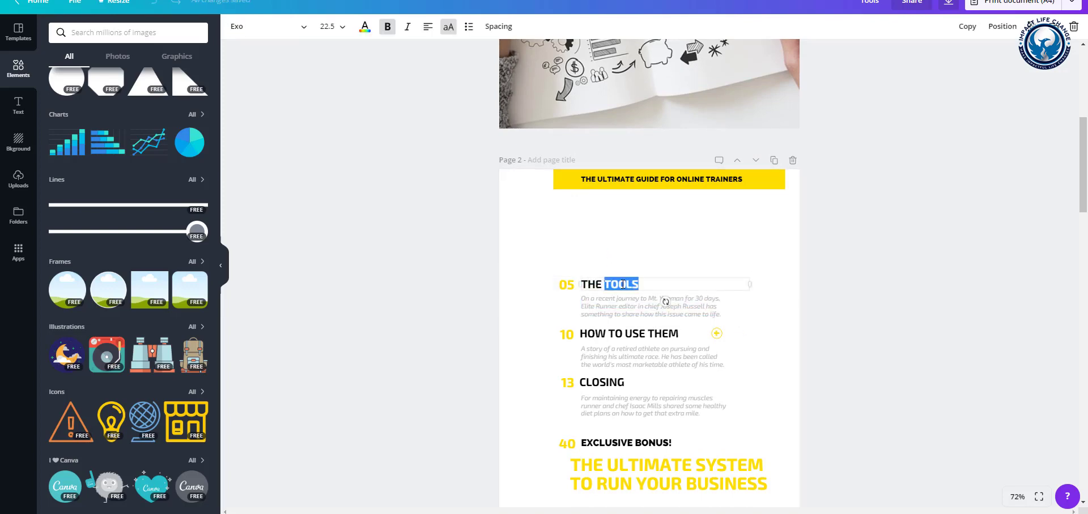
{"action": "type", "text": "THE"}
{"action": "left_click", "coordinate": [555, 265]}
{"action": "left_click", "coordinate": [601, 283]}
{"action": "left_click_drag", "start_coordinate": [623, 293], "coordinate": [596, 243]}
Step: Change the number 05 on page 2 to 01 and move it down onto the yellow bonus text
{"action": "left_click", "coordinate": [568, 285]}
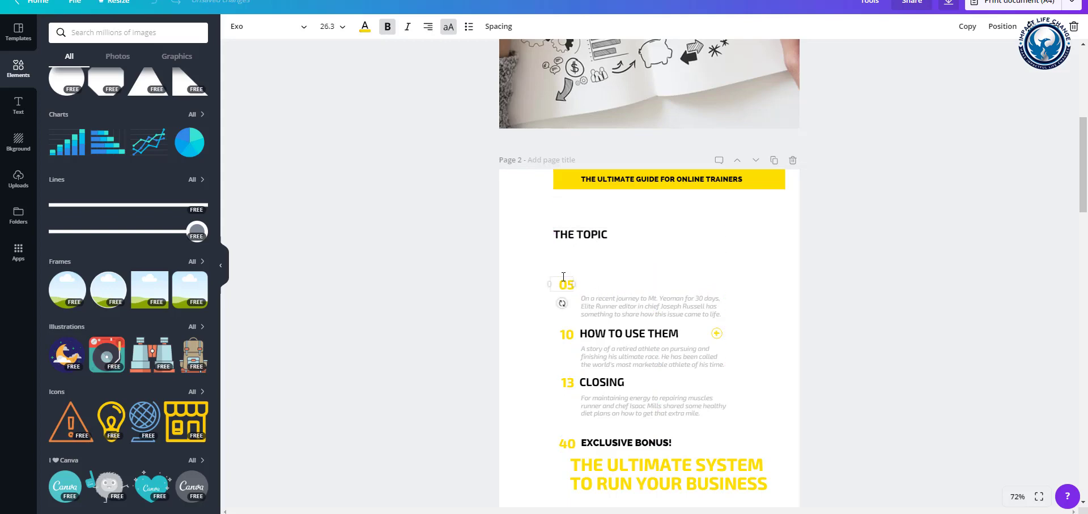
{"action": "double_click", "coordinate": [562, 286]}
{"action": "type", "text": "01"}
{"action": "left_click_drag", "start_coordinate": [550, 276], "coordinate": [639, 477]}
Step: Delete the yellow text THE ULTIMATE SYSTEM TO RUN YOUR BUSINESS from page 2
{"action": "scroll", "coordinate": [640, 439], "scroll_direction": "down", "scroll_amount": 4}
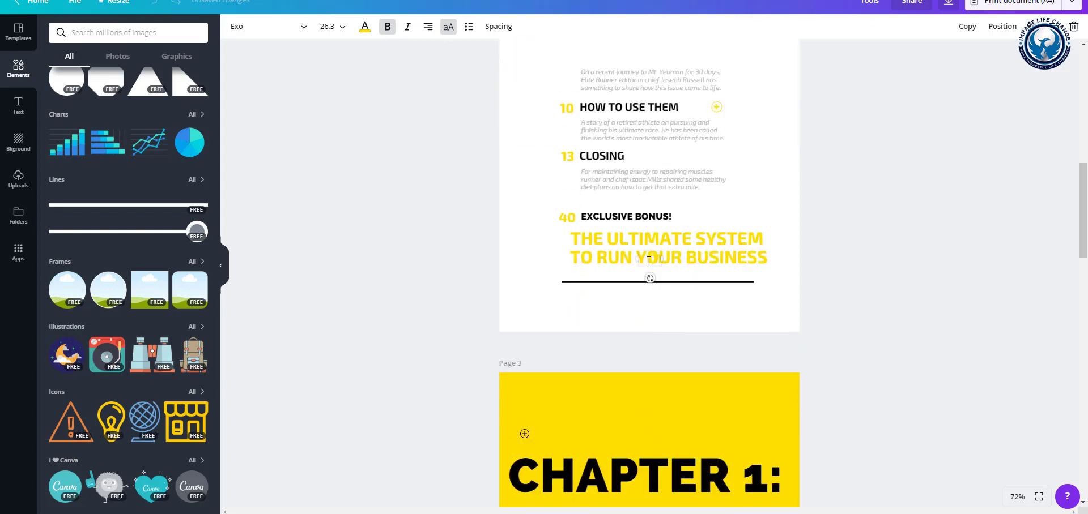
{"action": "left_click_drag", "start_coordinate": [642, 250], "coordinate": [622, 303]}
{"action": "key", "text": "Delete"}
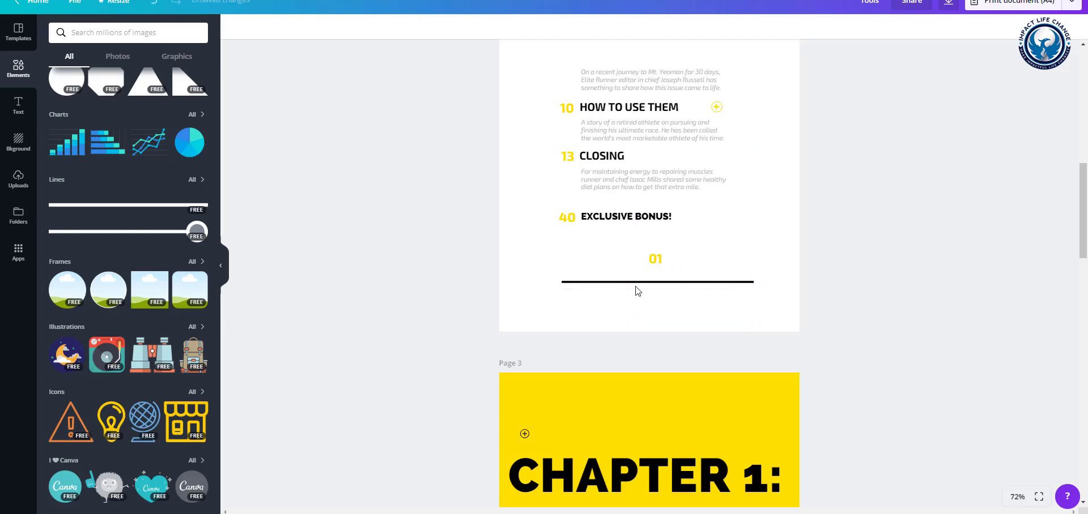
Step: Move the black line down near page 2's lower edge and place the number 01 just above it
{"action": "left_click", "coordinate": [649, 283]}
{"action": "left_click_drag", "start_coordinate": [649, 285], "coordinate": [648, 330]}
{"action": "left_click_drag", "start_coordinate": [655, 260], "coordinate": [655, 316]}
Step: Copy the yellow ELITE tag with its text from the cover onto page 2, above THE TOPIC heading
{"action": "scroll", "coordinate": [626, 303], "scroll_direction": "up", "scroll_amount": 6}
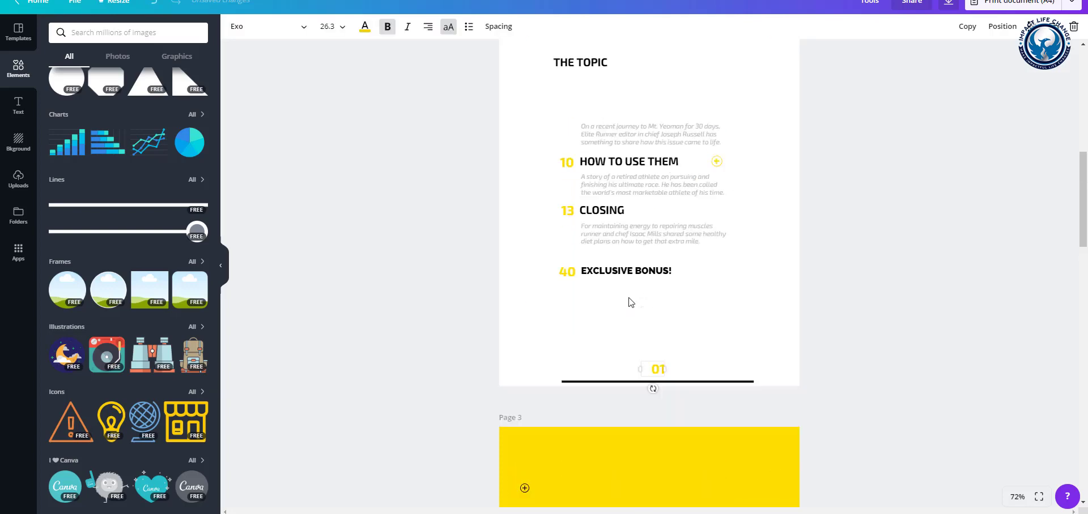
{"action": "scroll", "coordinate": [628, 297], "scroll_direction": "up", "scroll_amount": 4}
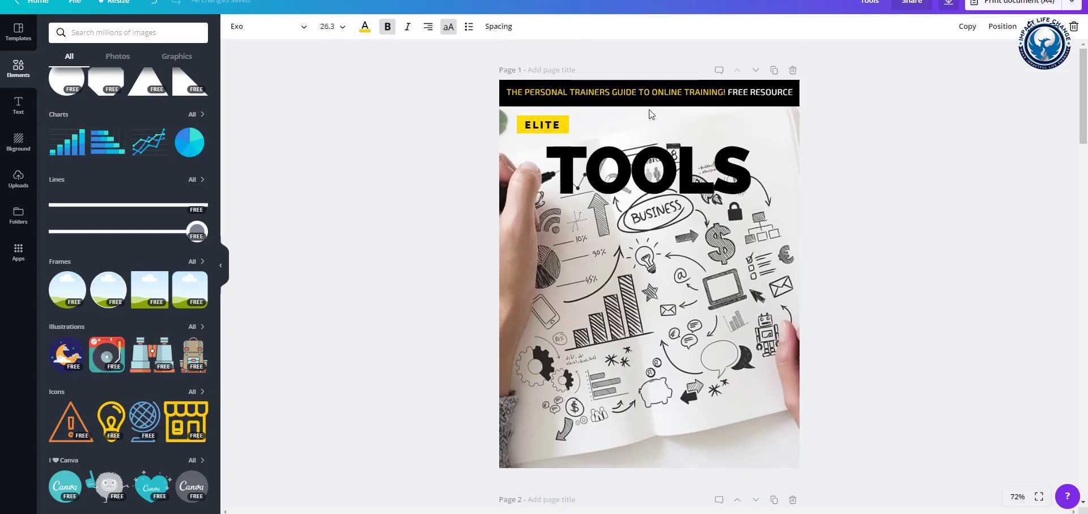
{"action": "left_click_drag", "start_coordinate": [596, 118], "coordinate": [531, 129]}
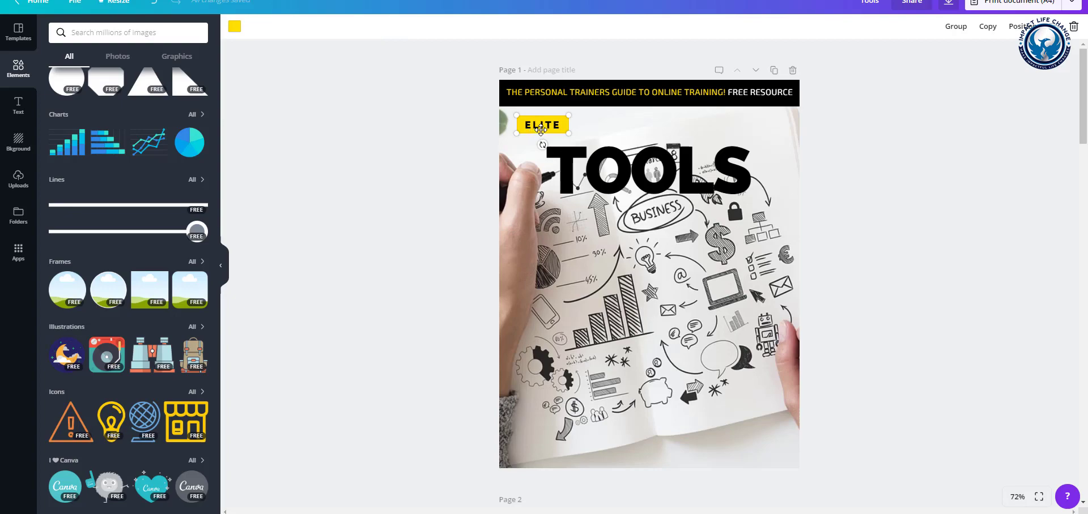
{"action": "key", "text": "ctrl+c"}
{"action": "scroll", "coordinate": [624, 274], "scroll_direction": "down", "scroll_amount": 12}
{"action": "key", "text": "ctrl+v"}
{"action": "scroll", "coordinate": [623, 274], "scroll_direction": "up", "scroll_amount": 12}
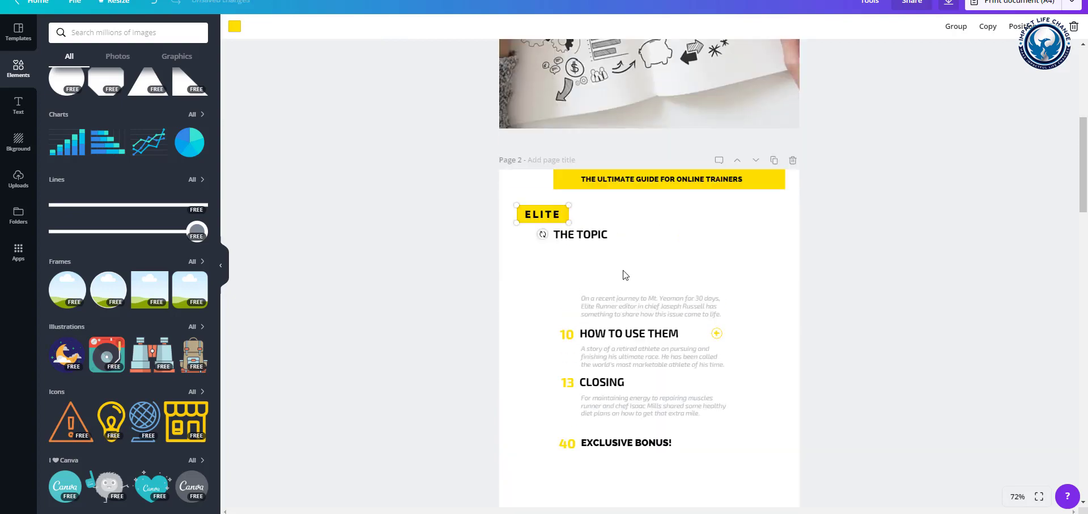
{"action": "scroll", "coordinate": [606, 332], "scroll_direction": "down", "scroll_amount": 8}
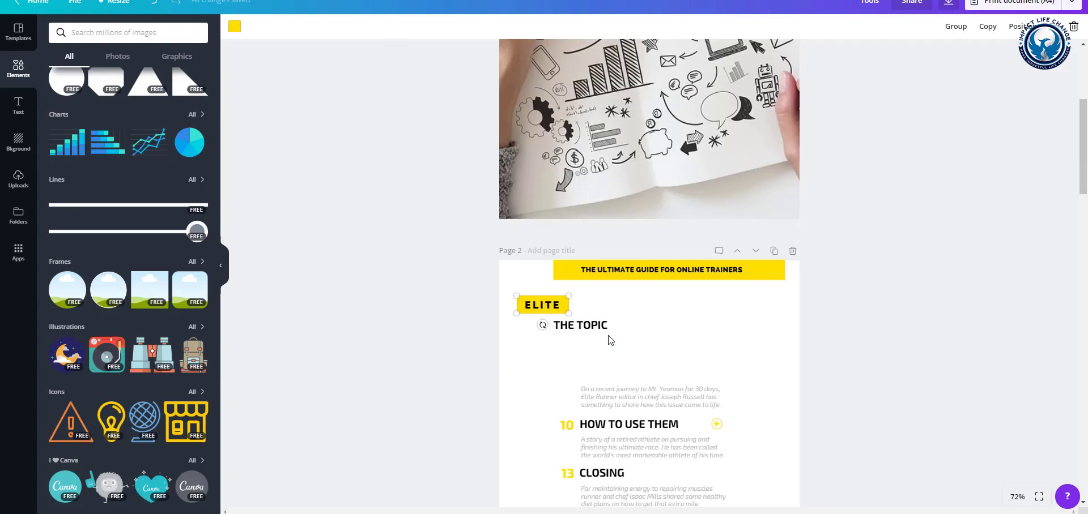
Step: Move the yellow ELITE tag down to the centre above page 2's lower black line and change its text to 01
{"action": "scroll", "coordinate": [610, 340], "scroll_direction": "up", "scroll_amount": 1}
{"action": "scroll", "coordinate": [557, 118], "scroll_direction": "down", "scroll_amount": 2}
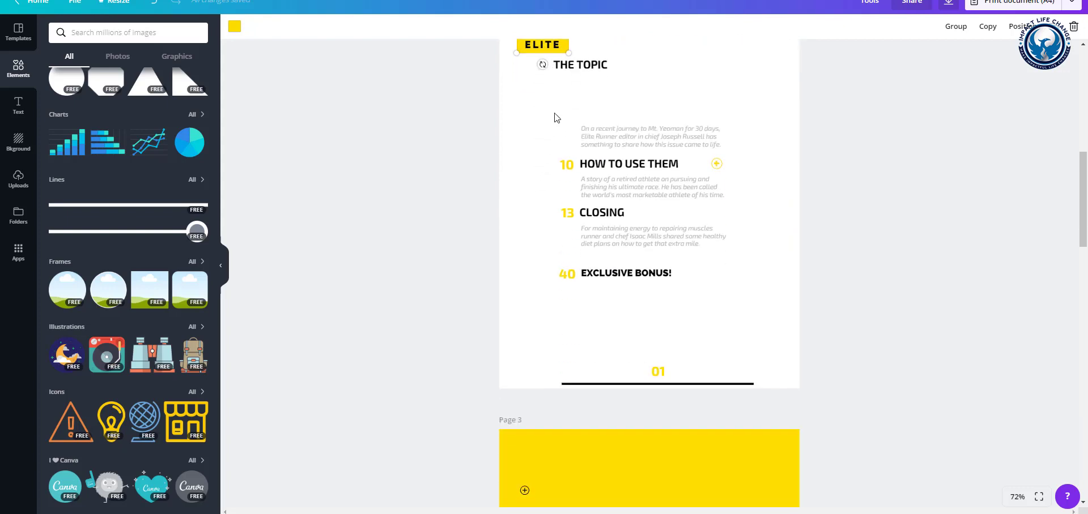
{"action": "left_click_drag", "start_coordinate": [530, 47], "coordinate": [649, 376]}
{"action": "double_click", "coordinate": [657, 367]}
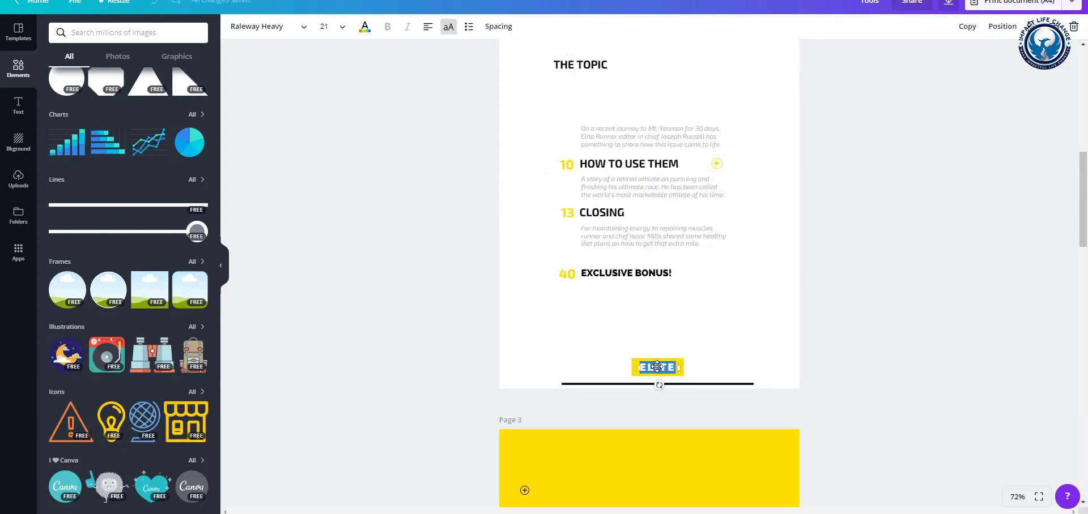
{"action": "type", "text": "01"}
{"action": "left_click", "coordinate": [713, 345]}
{"action": "left_click_drag", "start_coordinate": [645, 369], "coordinate": [656, 368]}
{"action": "left_click", "coordinate": [686, 335]}
Step: Move the grey italic paragraph on page 2 up so it sits directly beneath THE TOPIC heading
{"action": "scroll", "coordinate": [687, 337], "scroll_direction": "up", "scroll_amount": 5}
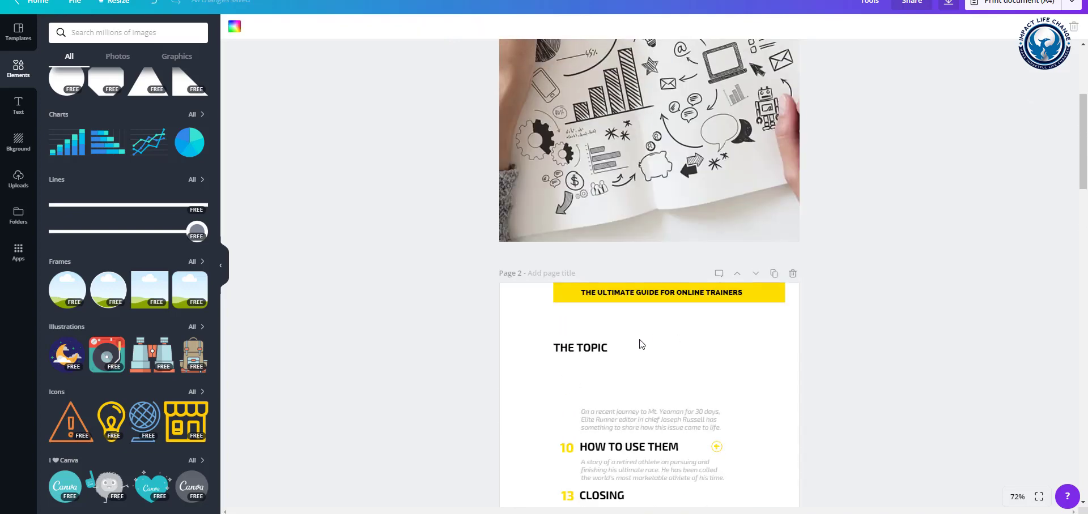
{"action": "scroll", "coordinate": [612, 339], "scroll_direction": "down", "scroll_amount": 2}
{"action": "left_click_drag", "start_coordinate": [609, 325], "coordinate": [585, 280]}
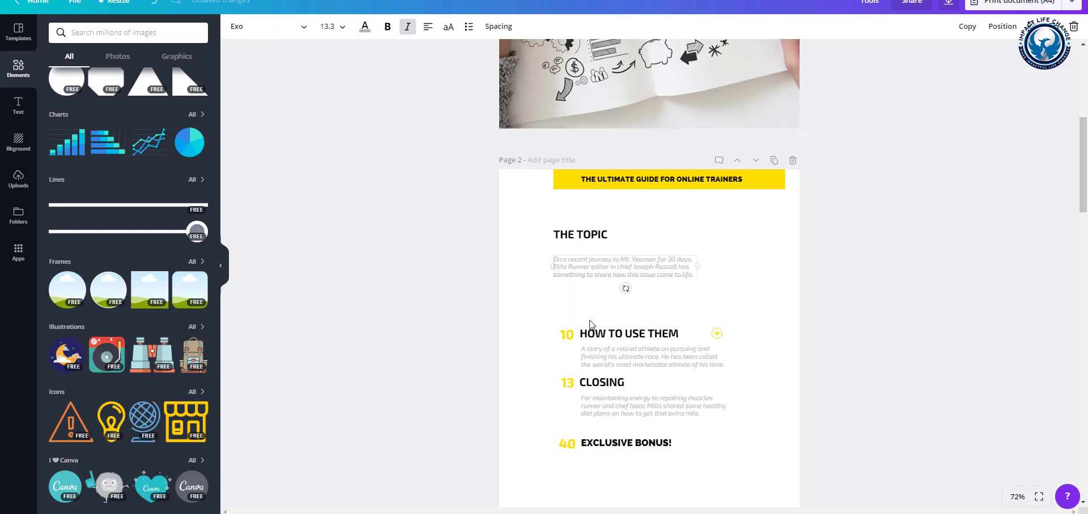
Step: Delete the HOW TO USE THEM, CLOSING and EXCLUSIVE BONUS! entries with their numbers and descriptions from page 2
{"action": "scroll", "coordinate": [589, 324], "scroll_direction": "down", "scroll_amount": 2}
{"action": "left_click_drag", "start_coordinate": [548, 203], "coordinate": [721, 343]}
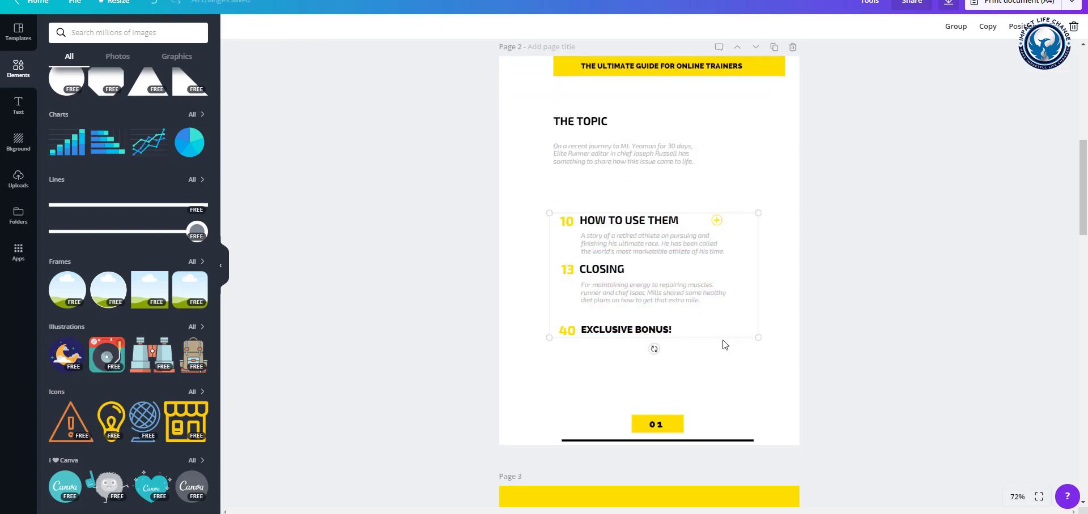
{"action": "key", "text": "Delete"}
Step: Centre THE TOPIC heading and its grey paragraph horizontally on page 2
{"action": "left_click_drag", "start_coordinate": [580, 120], "coordinate": [642, 116]}
{"action": "left_click_drag", "start_coordinate": [618, 152], "coordinate": [645, 155]}
{"action": "scroll", "coordinate": [675, 223], "scroll_direction": "up", "scroll_amount": 3}
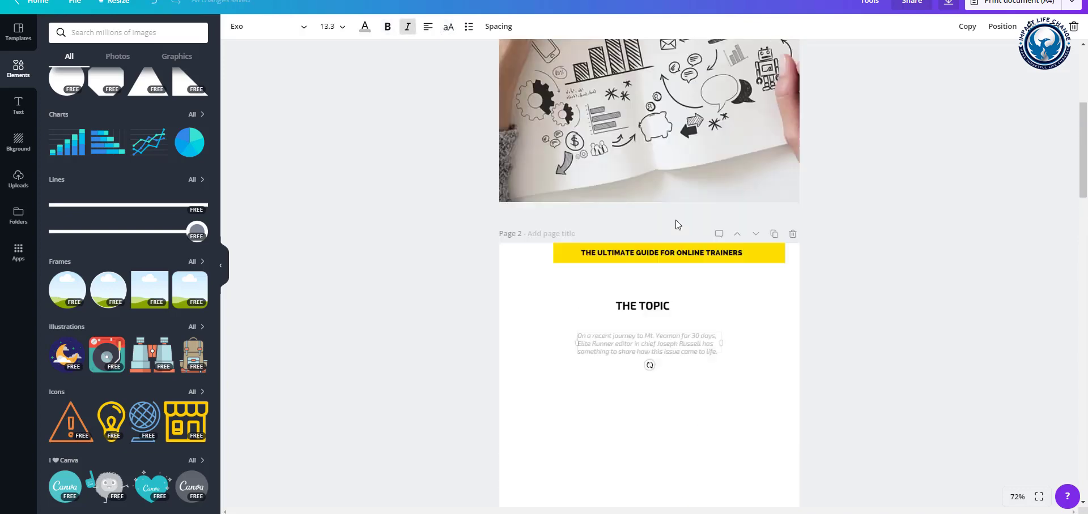
Step: Shift the yellow banner and its text THE ULTIMATE GUIDE FOR ONLINE TRAINERS to the centre of page 2's upper edge
{"action": "scroll", "coordinate": [673, 361], "scroll_direction": "down", "scroll_amount": 2}
{"action": "scroll", "coordinate": [672, 361], "scroll_direction": "down", "scroll_amount": 2}
{"action": "scroll", "coordinate": [655, 306], "scroll_direction": "up", "scroll_amount": 3}
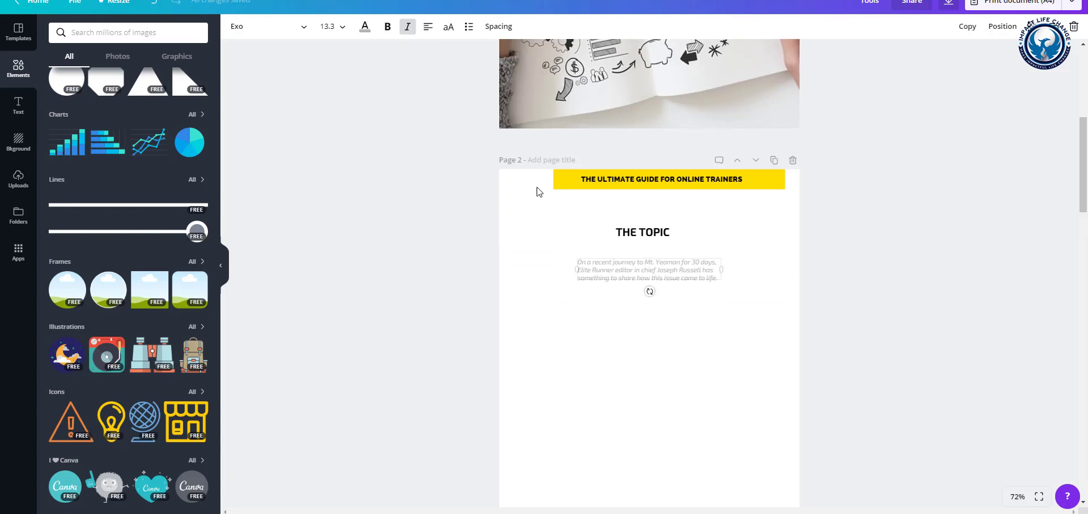
{"action": "left_click", "coordinate": [736, 187]}
{"action": "left_click_drag", "start_coordinate": [736, 187], "coordinate": [653, 177]}
{"action": "left_click", "coordinate": [786, 229]}
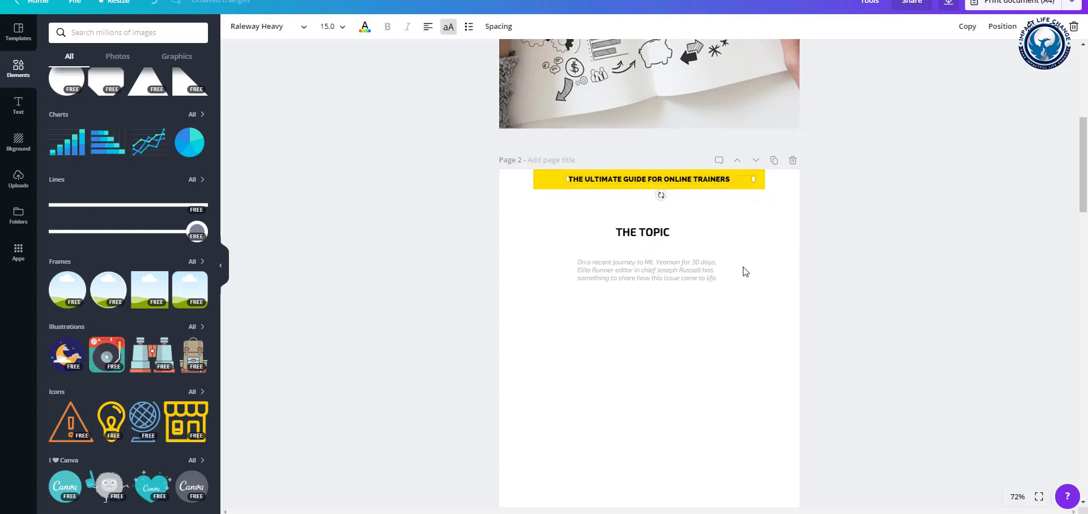
{"action": "left_click", "coordinate": [743, 272]}
Step: Add a plain line element to page 2 below the paragraph and colour it black
{"action": "scroll", "coordinate": [597, 270], "scroll_direction": "down", "scroll_amount": 4}
{"action": "scroll", "coordinate": [603, 287], "scroll_direction": "up", "scroll_amount": 2}
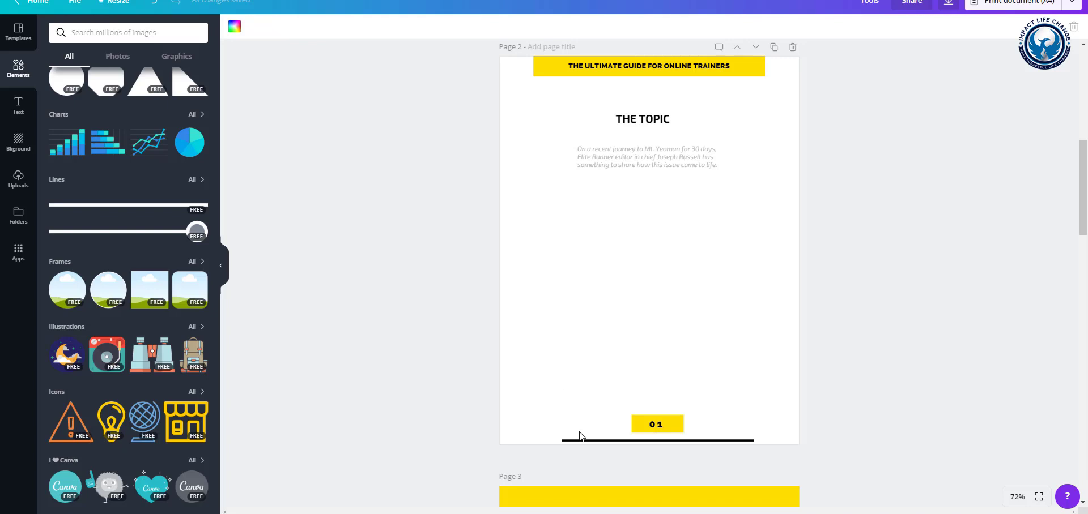
{"action": "left_click_drag", "start_coordinate": [155, 206], "coordinate": [642, 237]}
{"action": "left_click", "coordinate": [235, 27]}
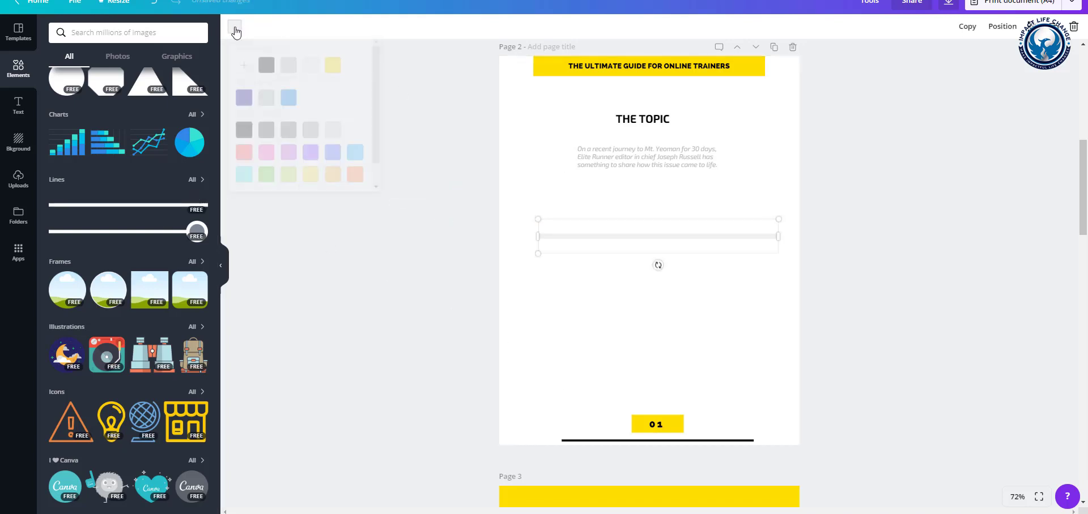
{"action": "left_click", "coordinate": [266, 65]}
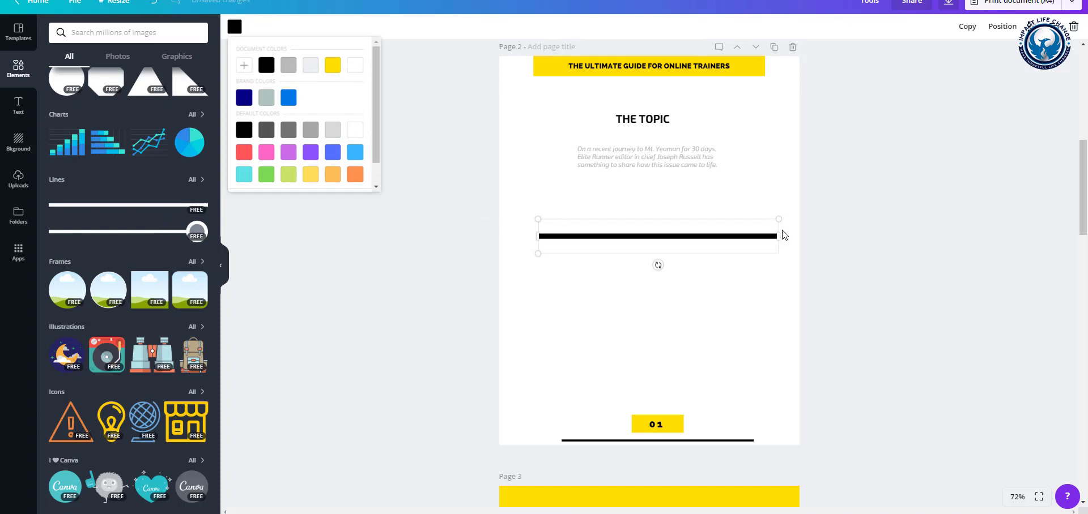
Step: Rotate the new black line to vertical, place it along page 2's left edge and lengthen it to about 960
{"action": "left_click_drag", "start_coordinate": [658, 264], "coordinate": [520, 232]}
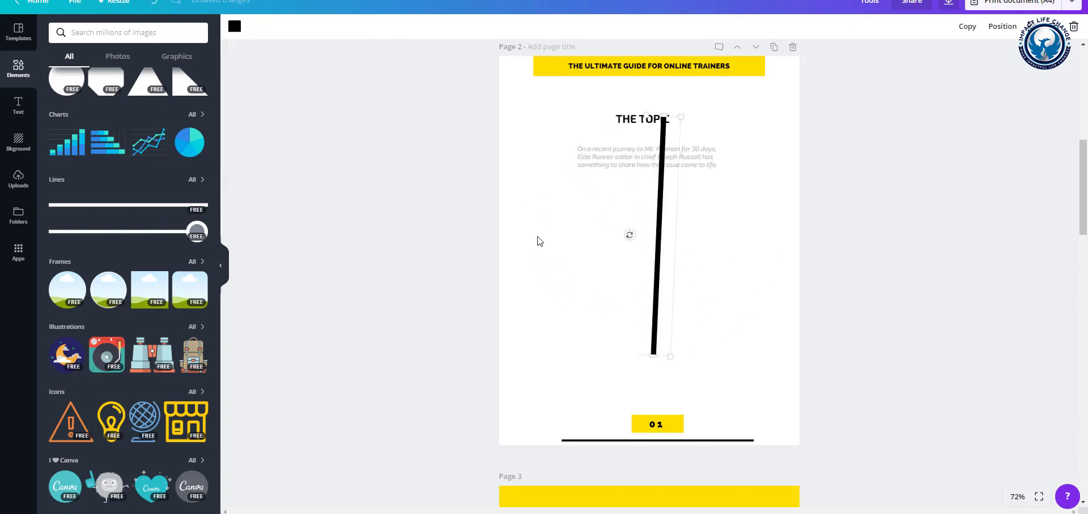
{"action": "left_click_drag", "start_coordinate": [629, 237], "coordinate": [509, 195]}
{"action": "left_click_drag", "start_coordinate": [513, 338], "coordinate": [514, 439]}
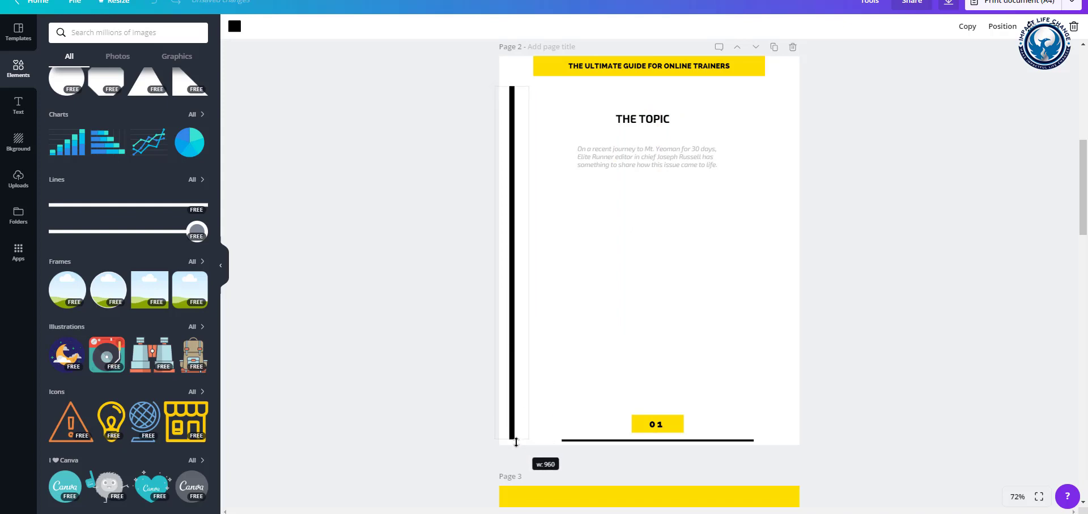
{"action": "left_click", "coordinate": [904, 271]}
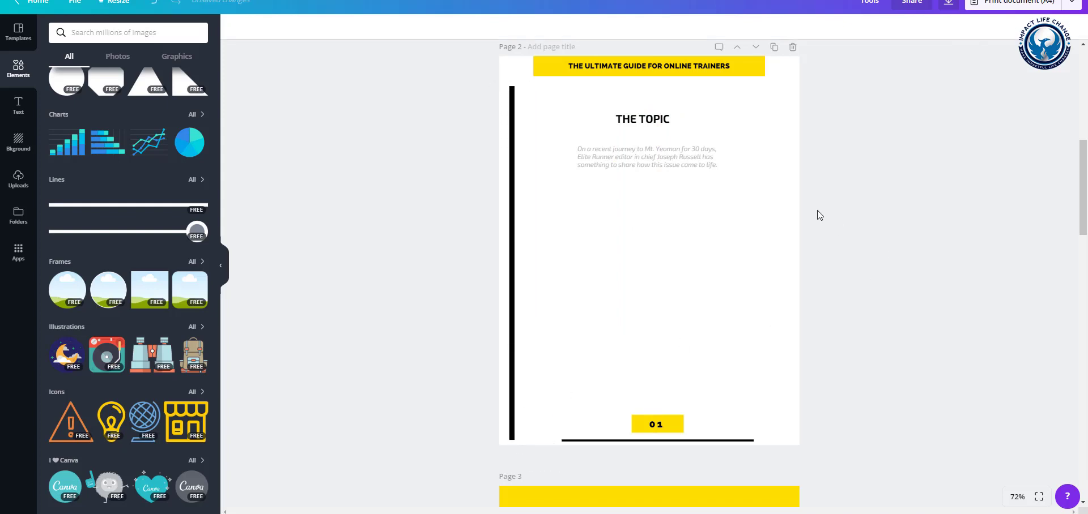
Step: Duplicate the finished topic page (page 2) three times
{"action": "scroll", "coordinate": [766, 237], "scroll_direction": "up", "scroll_amount": 8}
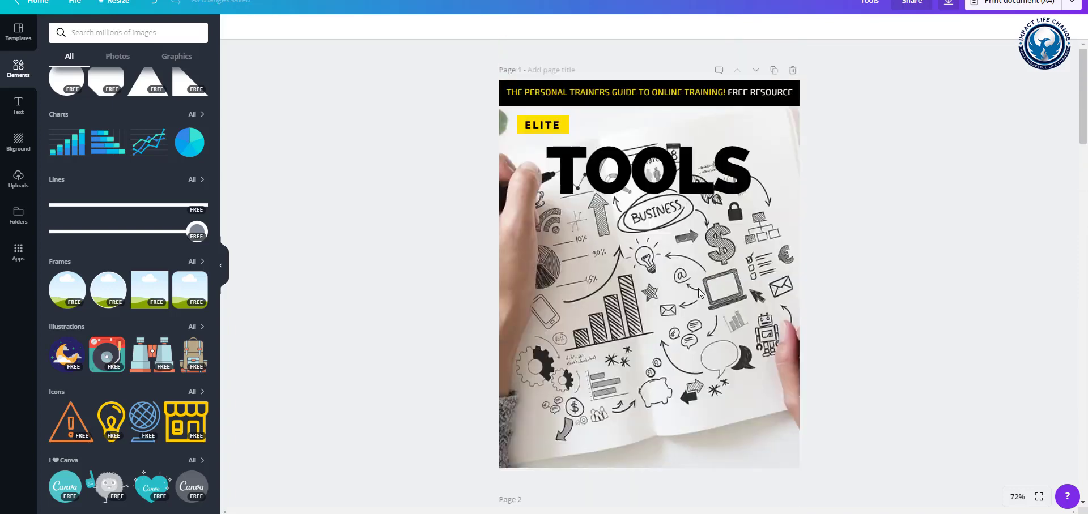
{"action": "scroll", "coordinate": [694, 288], "scroll_direction": "down", "scroll_amount": 13}
{"action": "scroll", "coordinate": [685, 288], "scroll_direction": "down", "scroll_amount": 9}
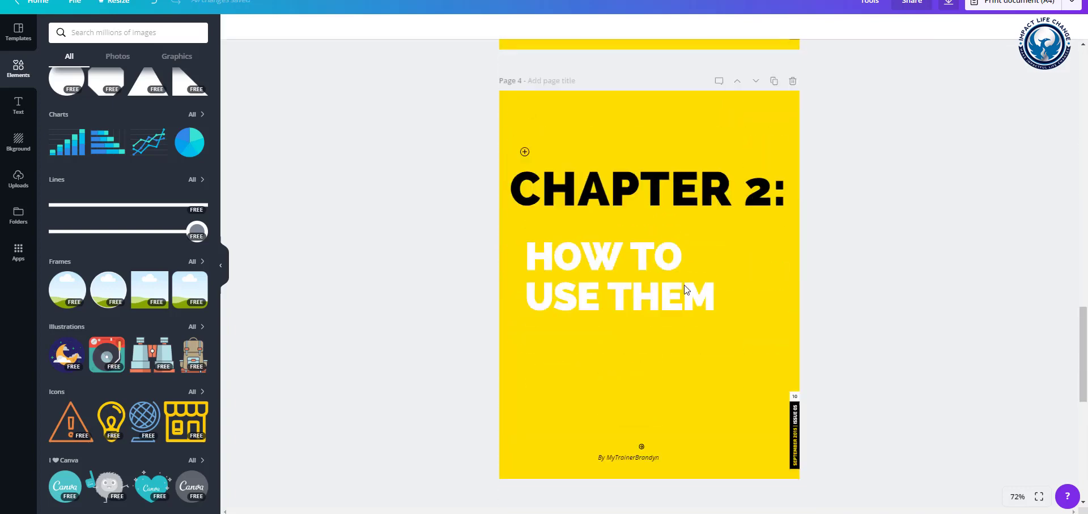
{"action": "scroll", "coordinate": [685, 289], "scroll_direction": "up", "scroll_amount": 17}
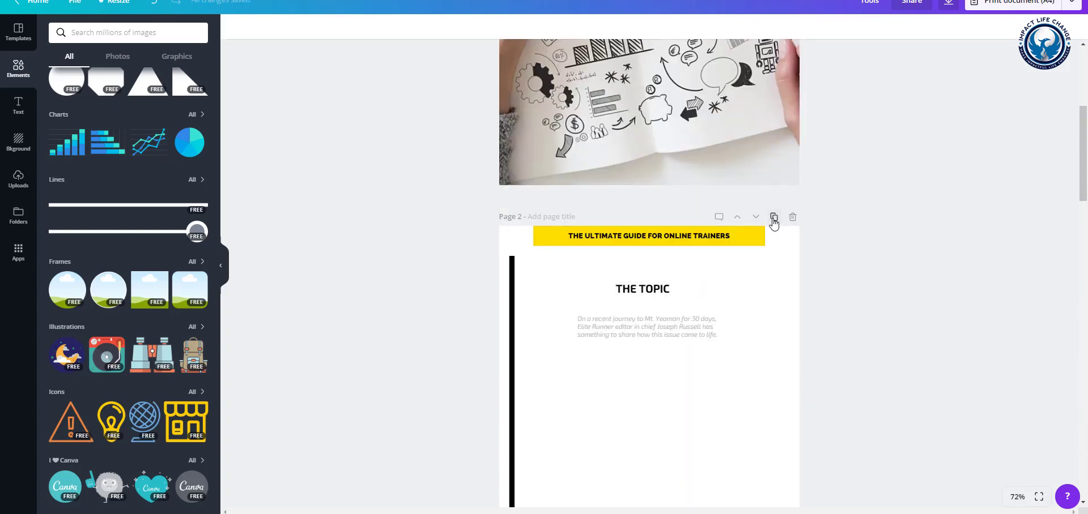
{"action": "left_click", "coordinate": [773, 220]}
{"action": "left_click", "coordinate": [773, 220]}
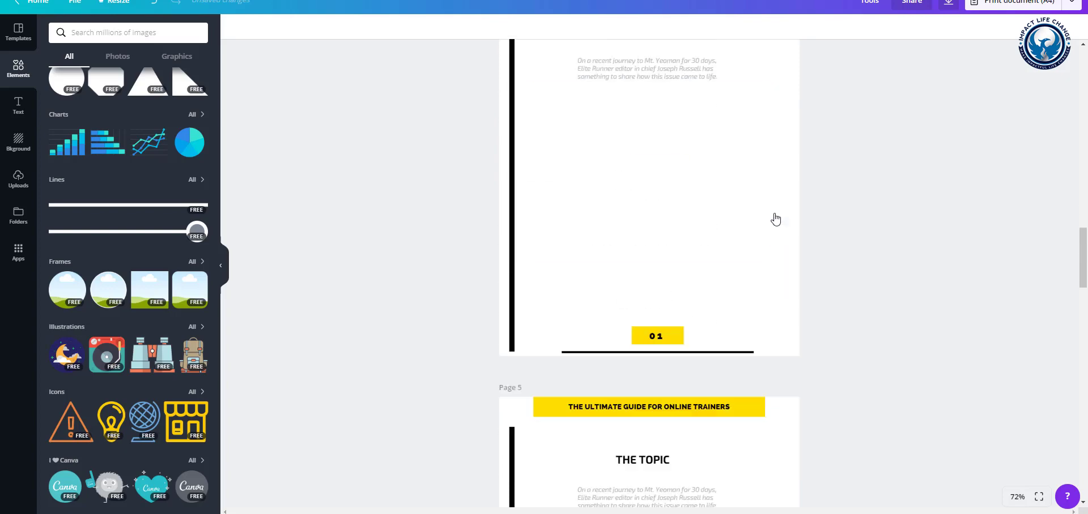
Step: Renumber the yellow tags on the three duplicated topic pages as 02, 03 and 04
{"action": "scroll", "coordinate": [756, 229], "scroll_direction": "up", "scroll_amount": 14}
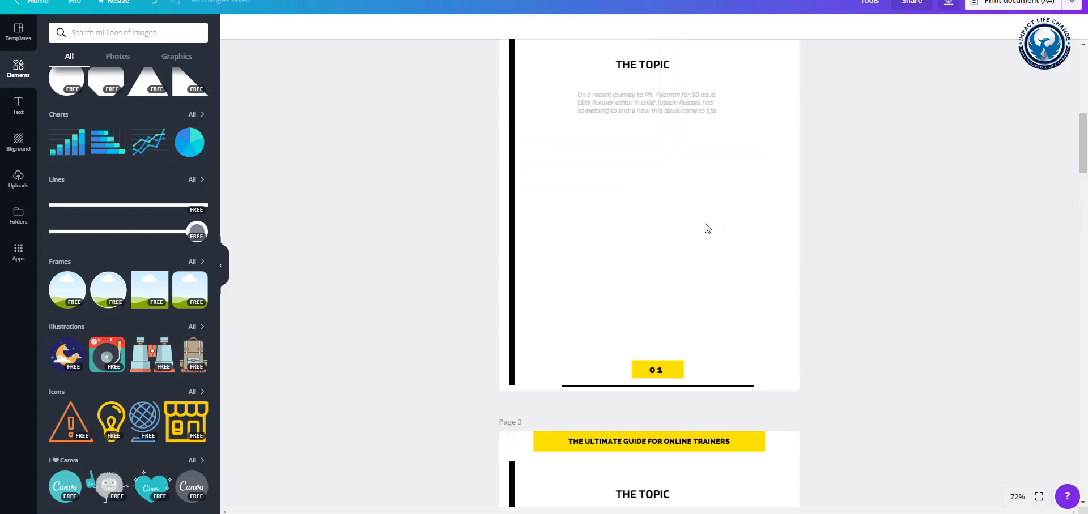
{"action": "scroll", "coordinate": [706, 227], "scroll_direction": "down", "scroll_amount": 9}
{"action": "scroll", "coordinate": [704, 229], "scroll_direction": "up", "scroll_amount": 3}
{"action": "left_click", "coordinate": [659, 188]}
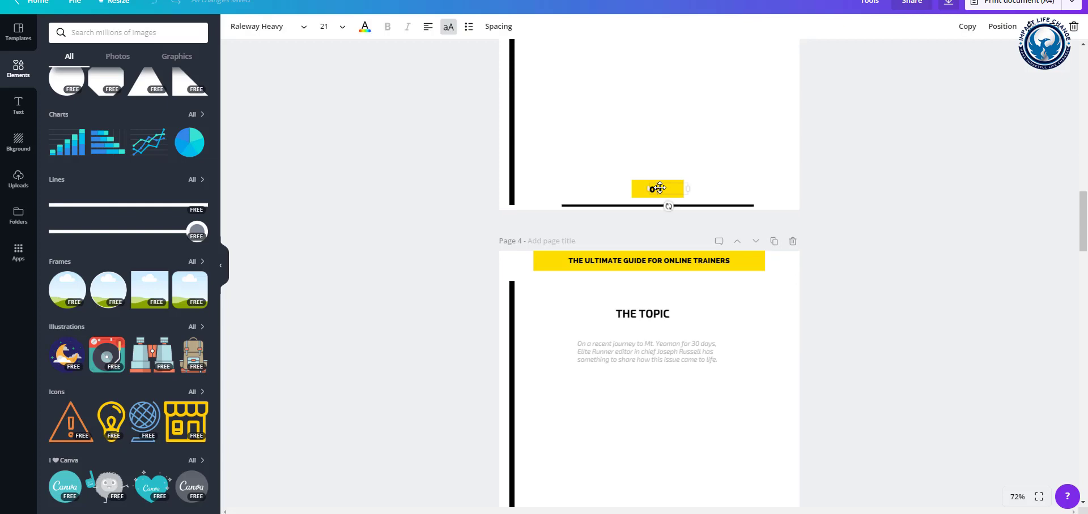
{"action": "scroll", "coordinate": [680, 243], "scroll_direction": "down", "scroll_amount": 8}
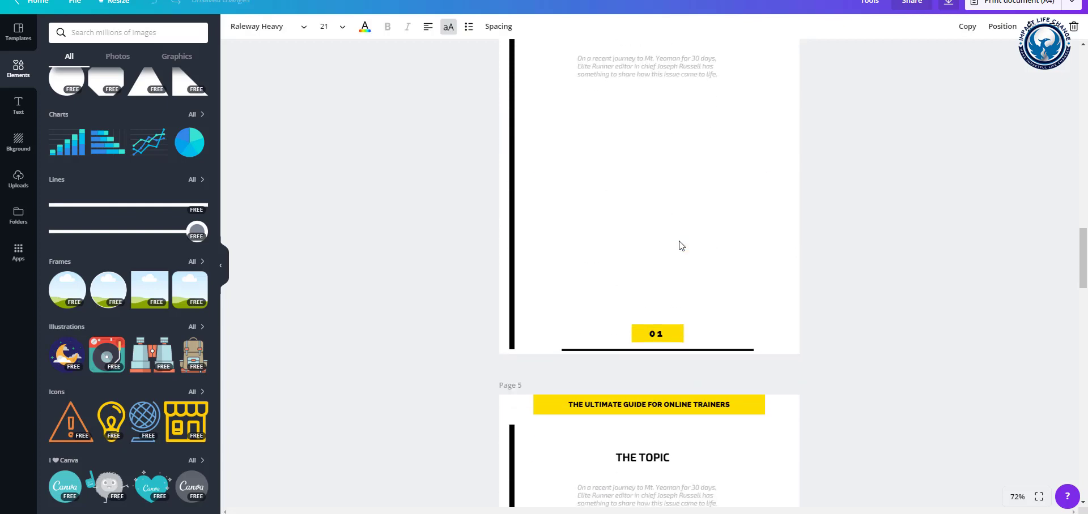
{"action": "left_click", "coordinate": [659, 221]}
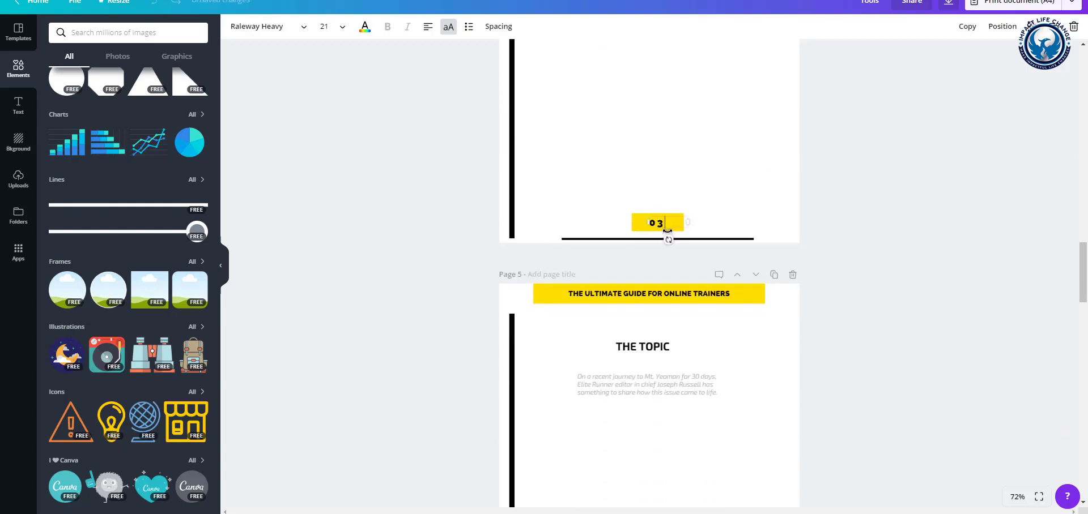
{"action": "scroll", "coordinate": [667, 231], "scroll_direction": "down", "scroll_amount": 8}
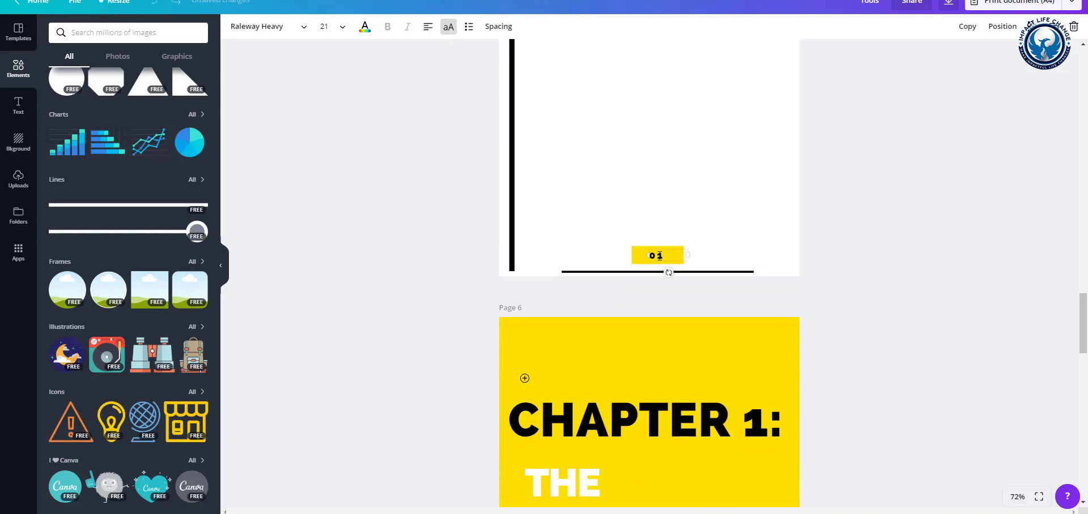
{"action": "scroll", "coordinate": [665, 256], "scroll_direction": "up", "scroll_amount": 10}
Step: Move the yellow CHAPTER 1 page up through the page order until it directly follows the cover
{"action": "scroll", "coordinate": [678, 280], "scroll_direction": "down", "scroll_amount": 4}
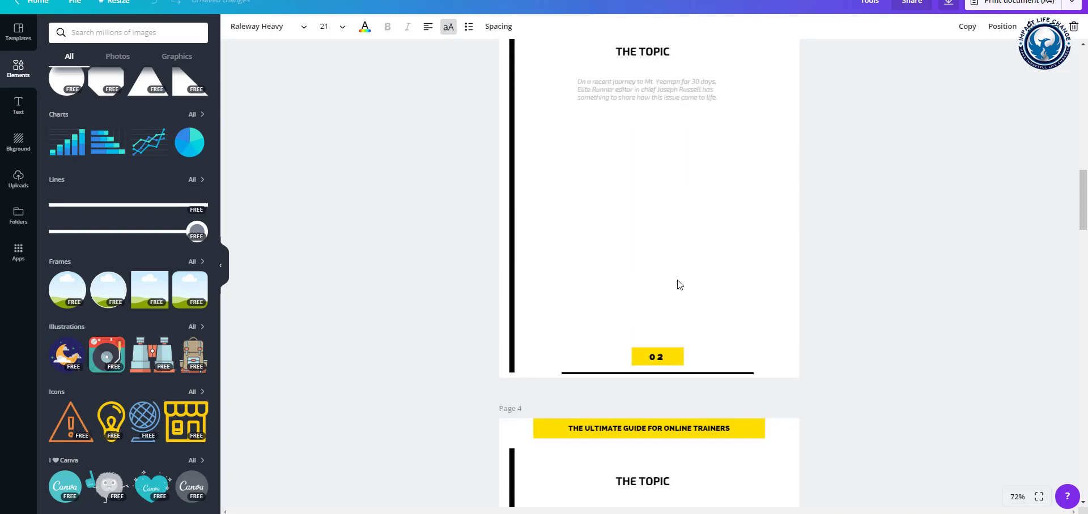
{"action": "scroll", "coordinate": [679, 285], "scroll_direction": "down", "scroll_amount": 8}
{"action": "left_click", "coordinate": [735, 198]}
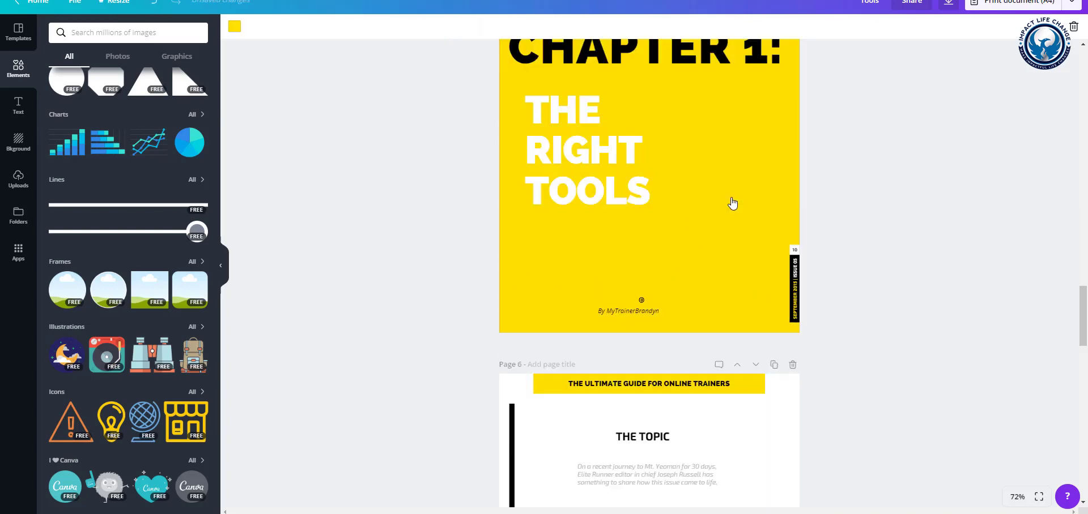
{"action": "scroll", "coordinate": [732, 213], "scroll_direction": "up", "scroll_amount": 4}
{"action": "scroll", "coordinate": [733, 224], "scroll_direction": "down", "scroll_amount": 3}
{"action": "left_click", "coordinate": [736, 249]}
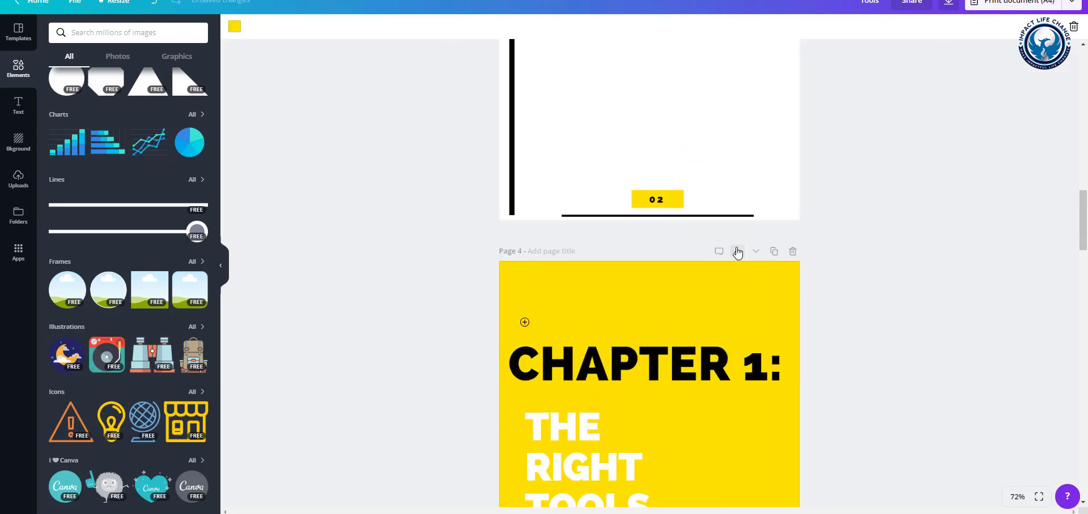
{"action": "left_click", "coordinate": [736, 251]}
{"action": "left_click", "coordinate": [737, 252]}
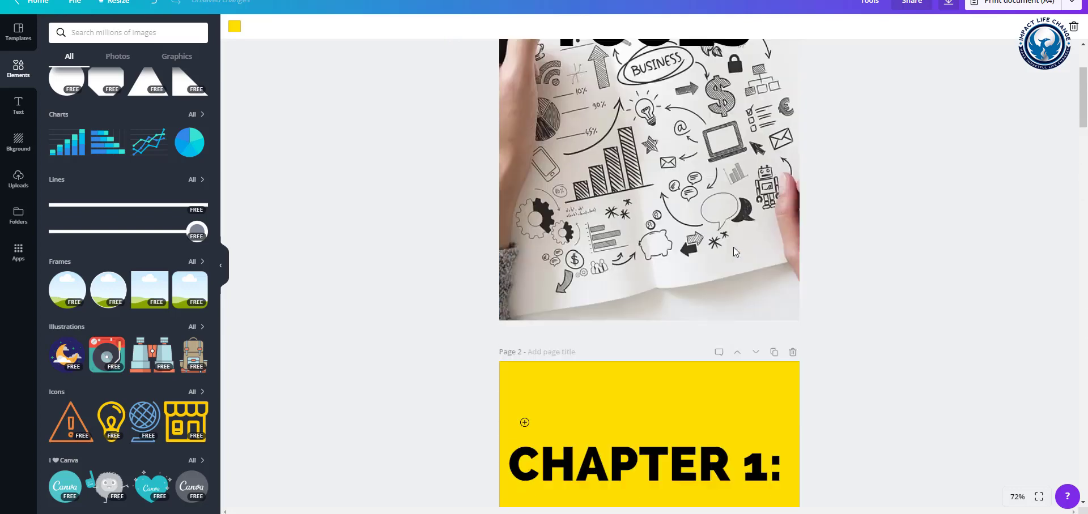
Step: Move the topic page numbered 04 one position down so it follows the CHAPTER 2 page
{"action": "scroll", "coordinate": [731, 251], "scroll_direction": "up", "scroll_amount": 6}
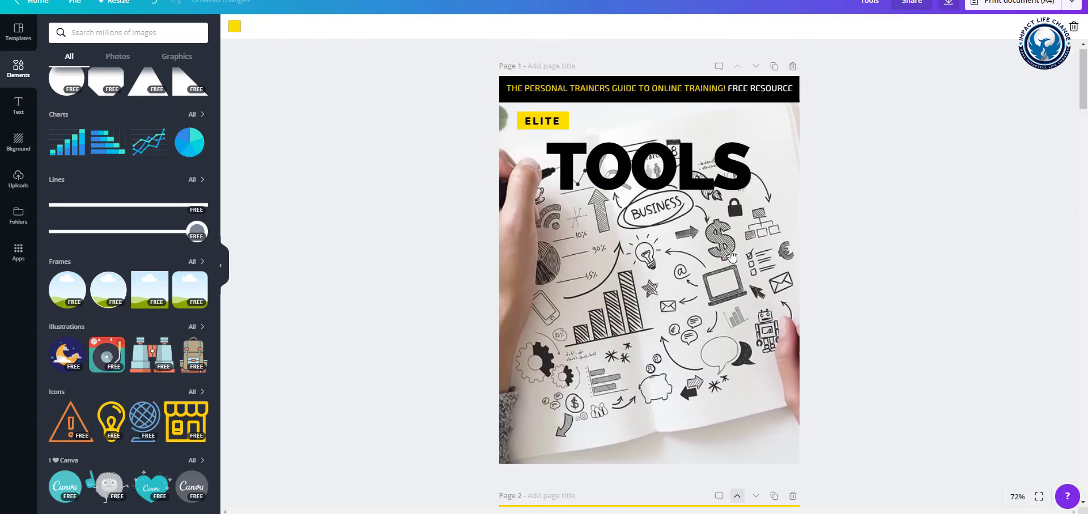
{"action": "scroll", "coordinate": [730, 250], "scroll_direction": "down", "scroll_amount": 20}
{"action": "scroll", "coordinate": [730, 251], "scroll_direction": "down", "scroll_amount": 20}
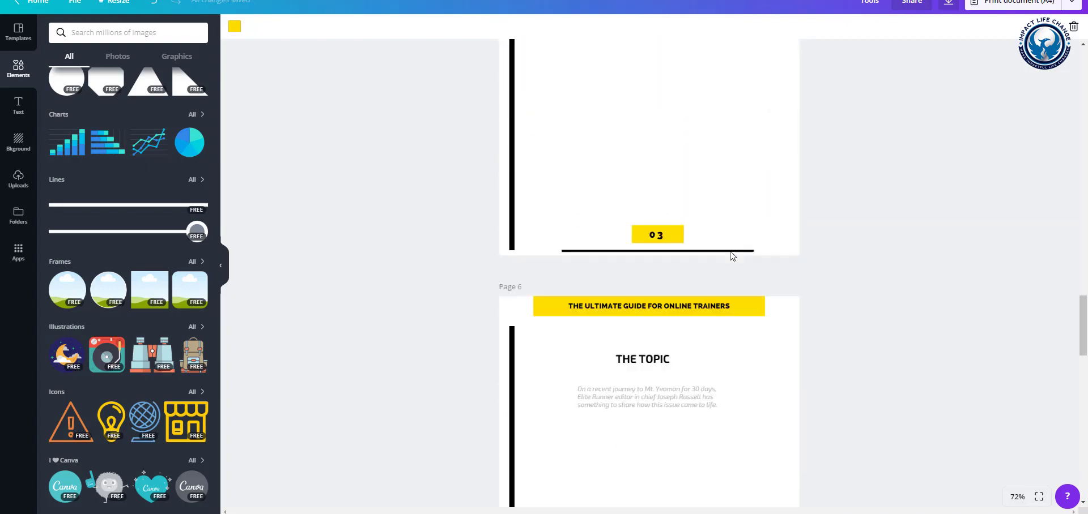
{"action": "scroll", "coordinate": [728, 254], "scroll_direction": "up", "scroll_amount": 10}
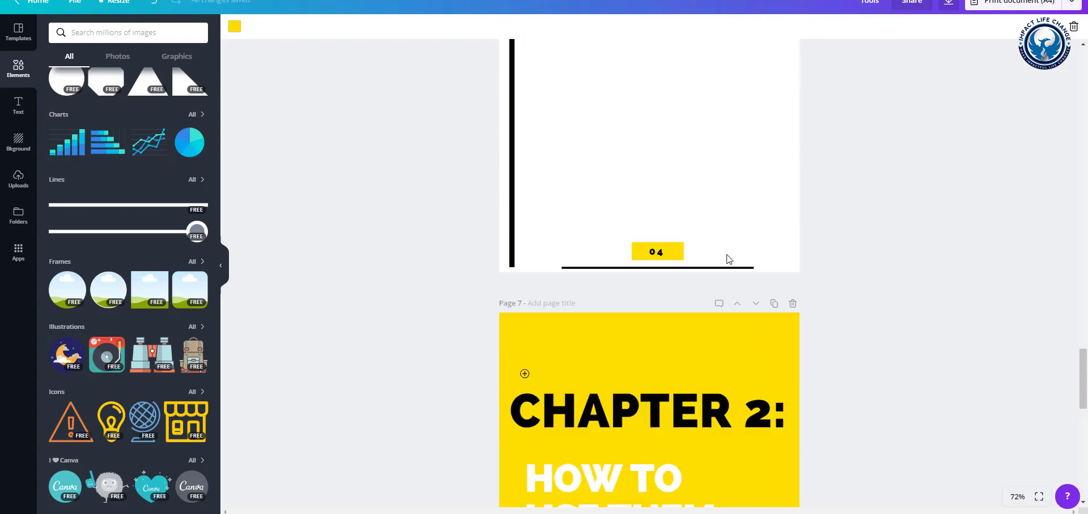
{"action": "scroll", "coordinate": [746, 348], "scroll_direction": "down", "scroll_amount": 1}
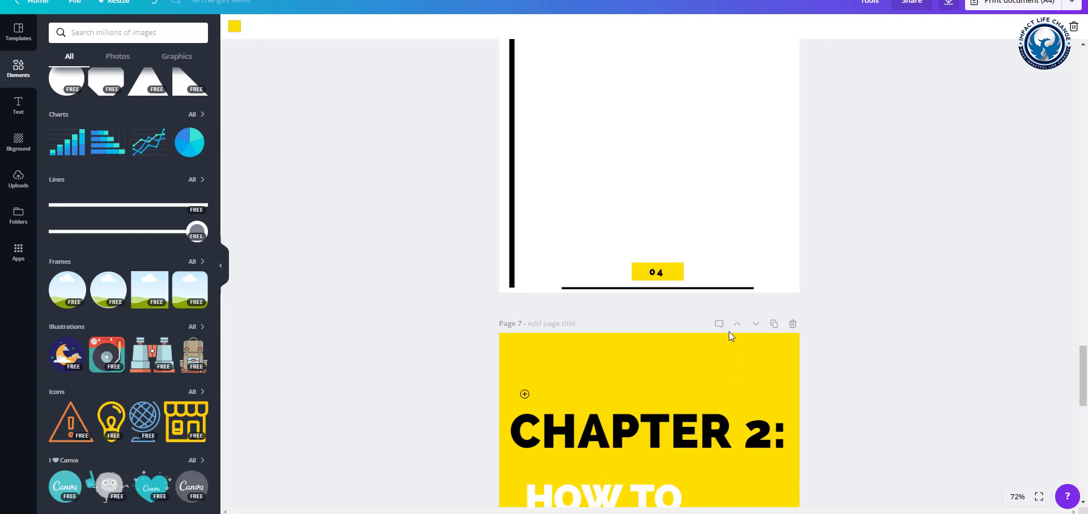
{"action": "scroll", "coordinate": [731, 334], "scroll_direction": "up", "scroll_amount": 9}
{"action": "left_click", "coordinate": [755, 313]}
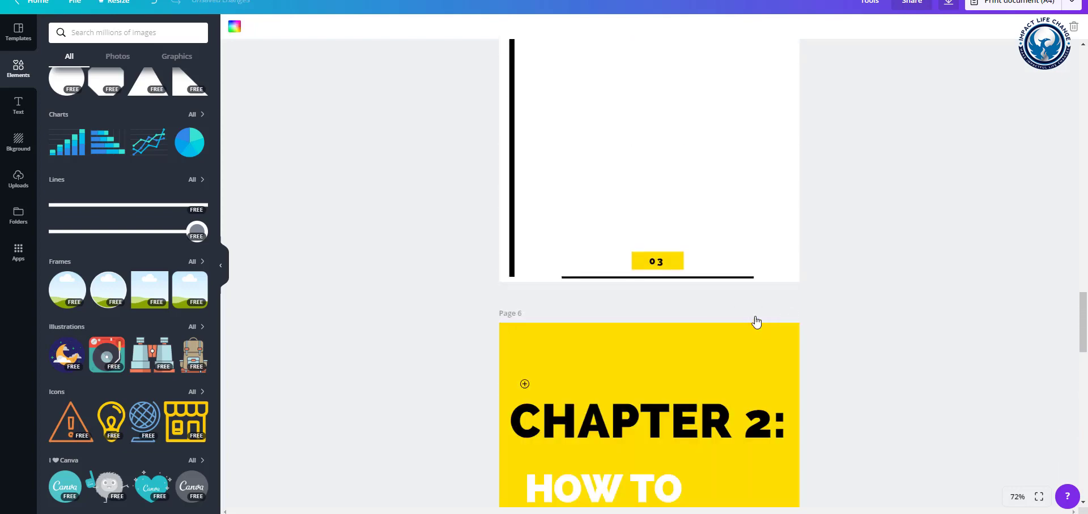
Step: Duplicate the topic page after CHAPTER 2 three times, ahead of the CHAPTER 3 page
{"action": "scroll", "coordinate": [753, 318], "scroll_direction": "down", "scroll_amount": 7}
{"action": "scroll", "coordinate": [754, 321], "scroll_direction": "up", "scroll_amount": 6}
{"action": "scroll", "coordinate": [755, 321], "scroll_direction": "down", "scroll_amount": 2}
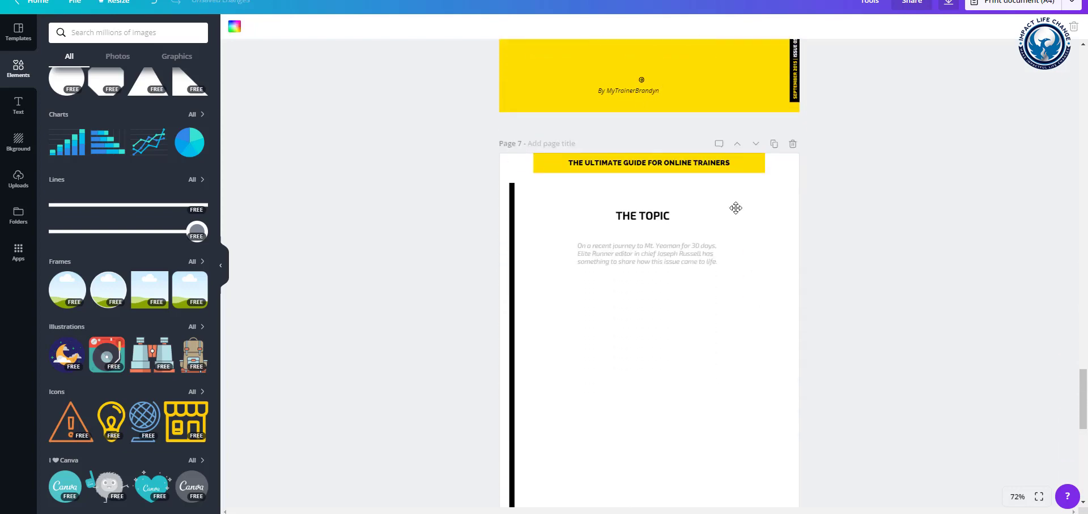
{"action": "left_click", "coordinate": [773, 148]}
{"action": "left_click", "coordinate": [774, 148]}
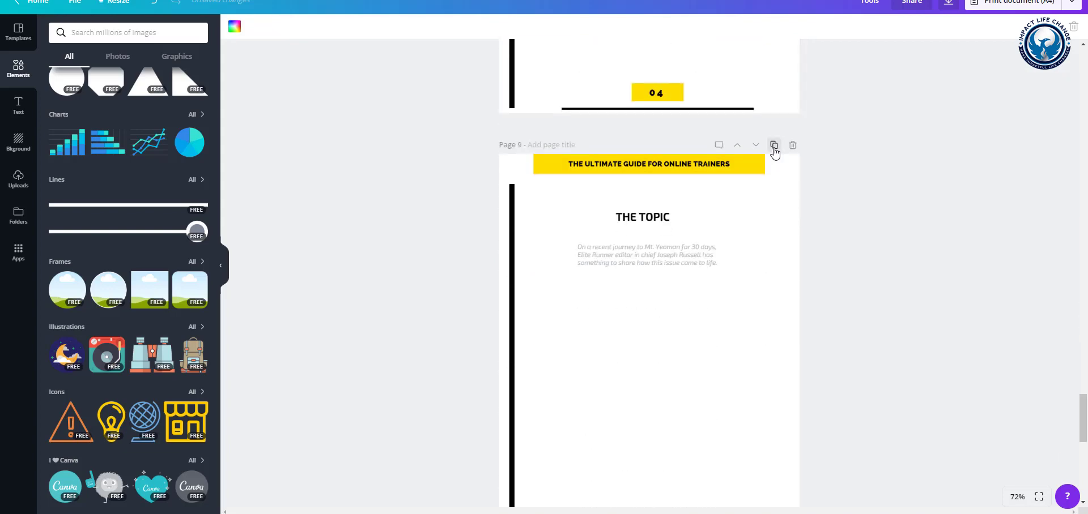
{"action": "left_click", "coordinate": [773, 148]}
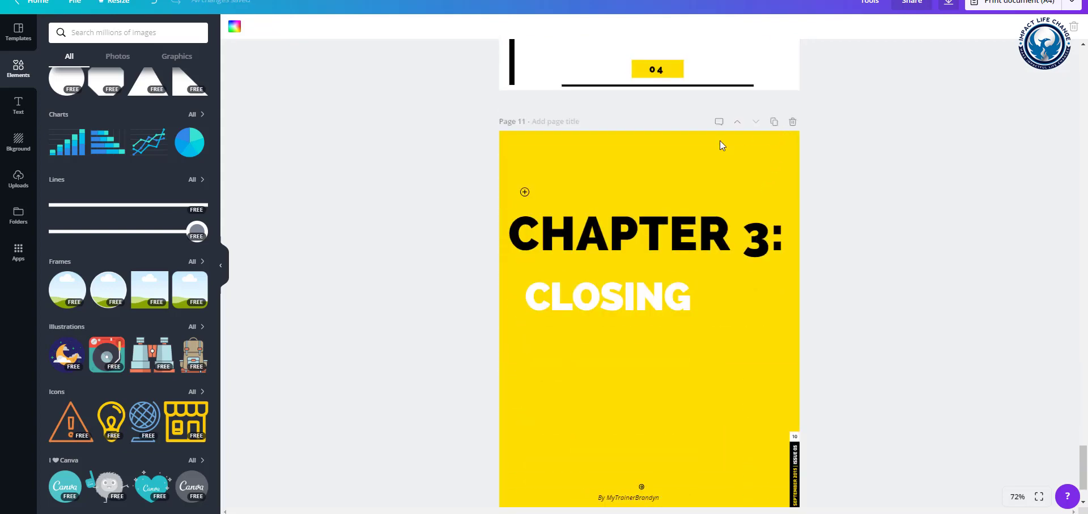
Step: Move the last topic page numbered 04 below the CHAPTER 3 page and duplicate it three times
{"action": "scroll", "coordinate": [717, 147], "scroll_direction": "up", "scroll_amount": 7}
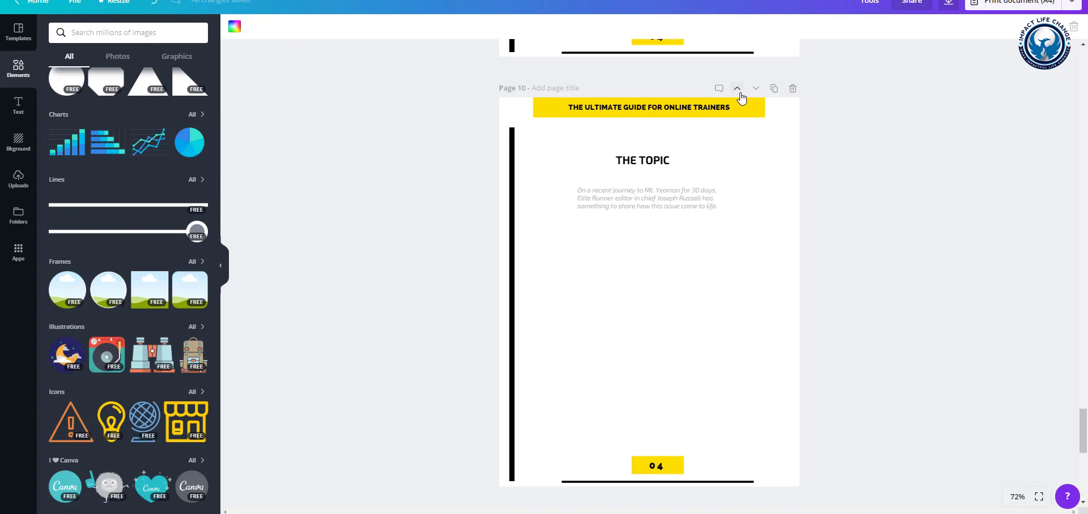
{"action": "left_click", "coordinate": [755, 87]}
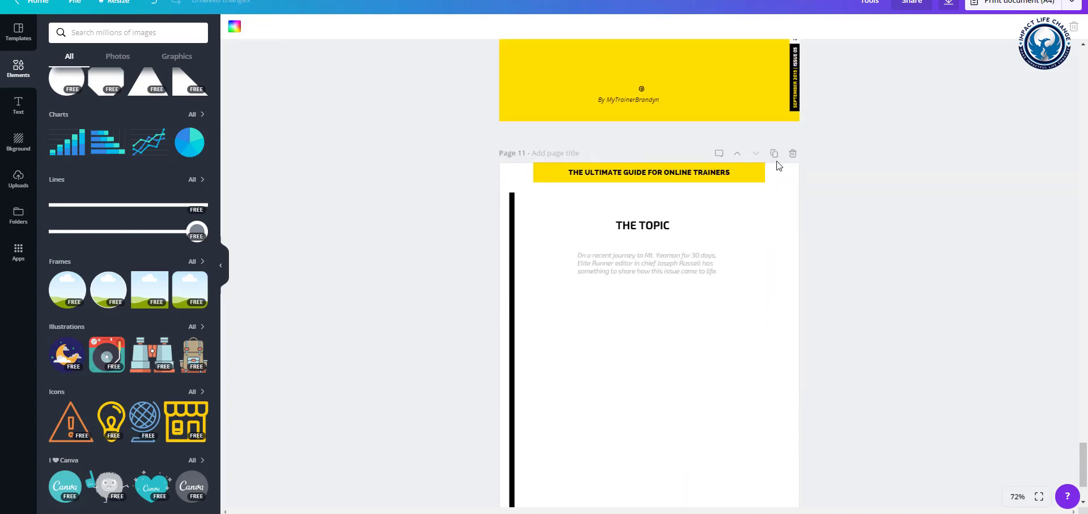
{"action": "left_click", "coordinate": [775, 155]}
{"action": "left_click", "coordinate": [775, 156]}
{"action": "left_click", "coordinate": [775, 156]}
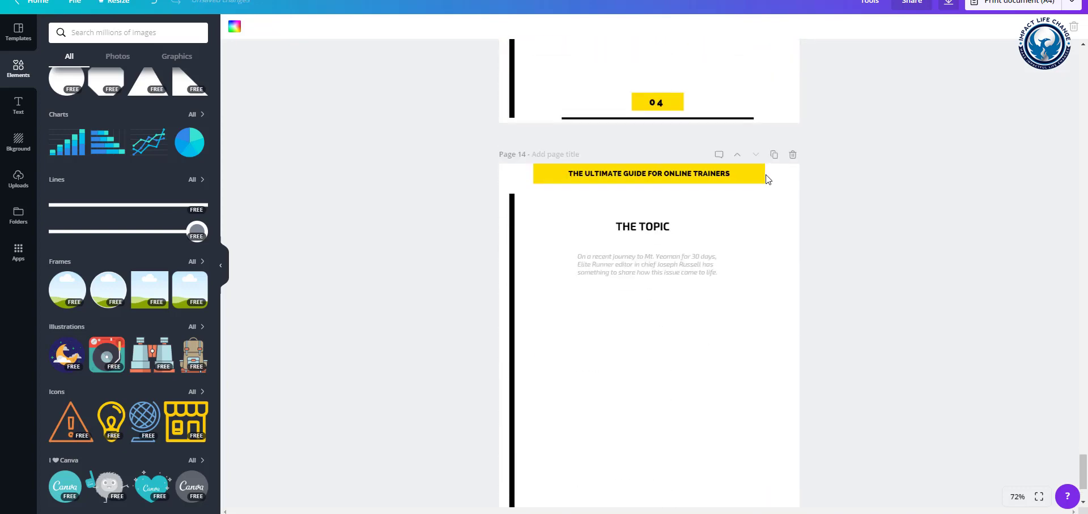
Step: Duplicate the yellow CHAPTER 3 page and move the copy down through the topic pages that follow it
{"action": "scroll", "coordinate": [764, 180], "scroll_direction": "up", "scroll_amount": 20}
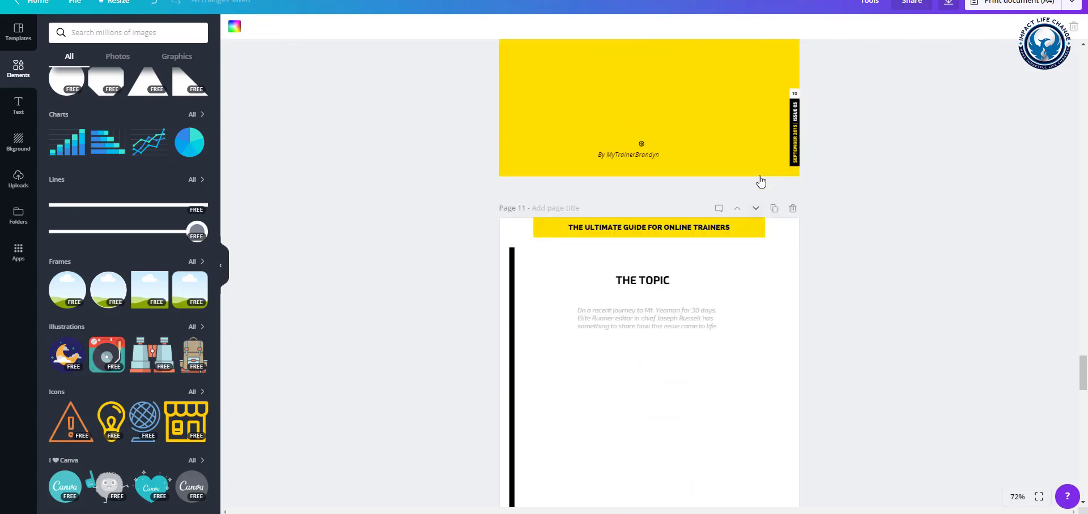
{"action": "scroll", "coordinate": [759, 179], "scroll_direction": "up", "scroll_amount": 8}
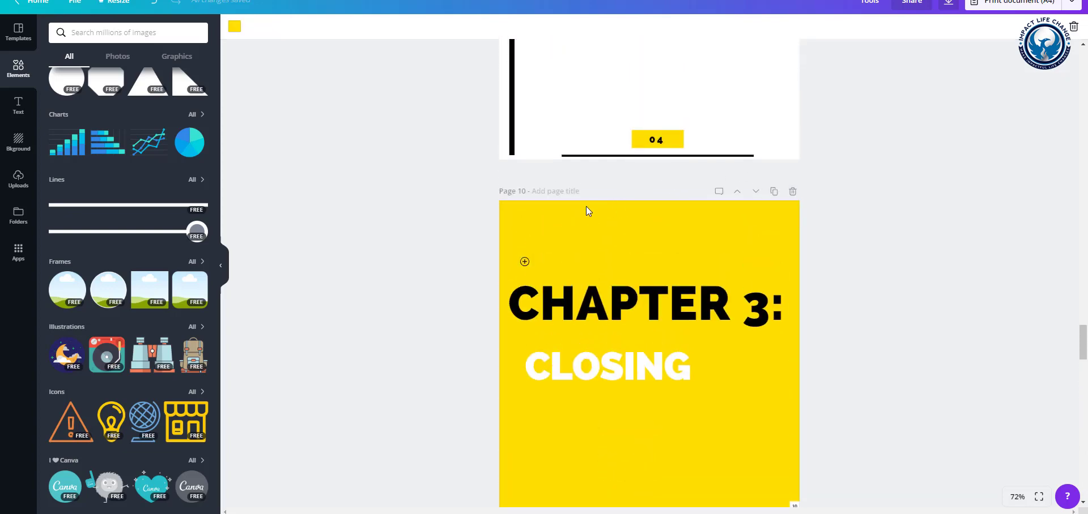
{"action": "left_click", "coordinate": [774, 192]}
{"action": "left_click", "coordinate": [755, 194]}
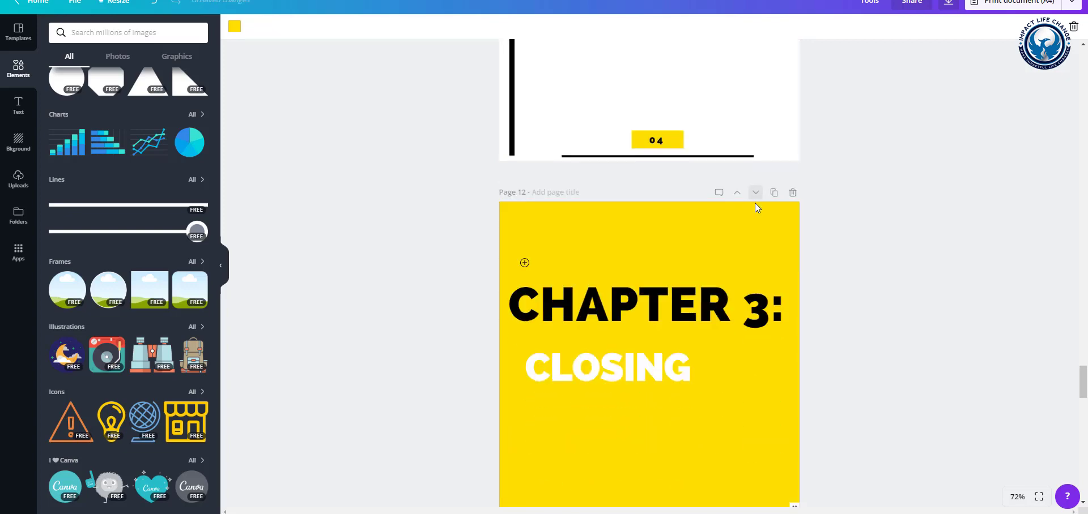
{"action": "left_click", "coordinate": [754, 197]}
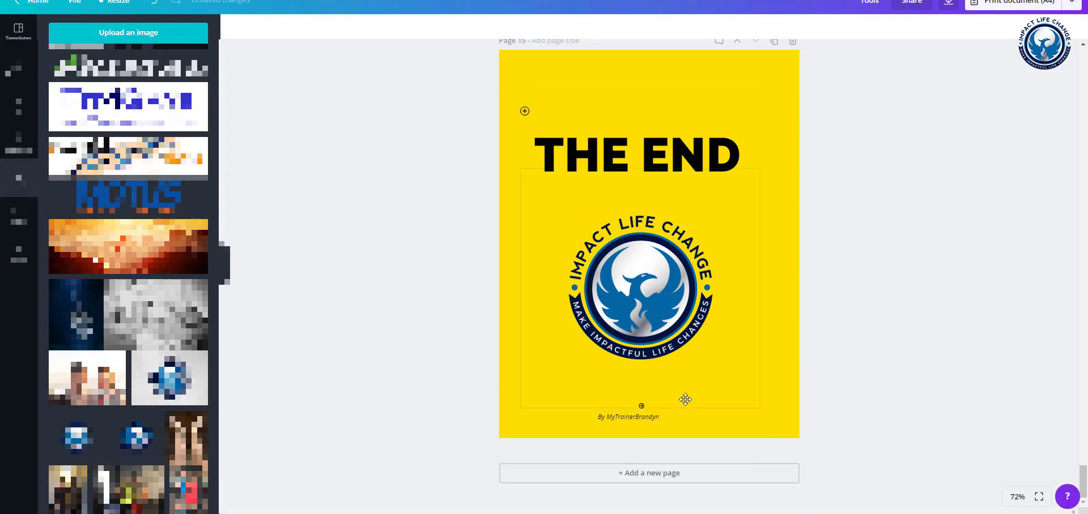
Step: Review the pages from THE END page back up to the cover, and look at the print and share options
{"action": "scroll", "coordinate": [685, 399], "scroll_direction": "up", "scroll_amount": 20}
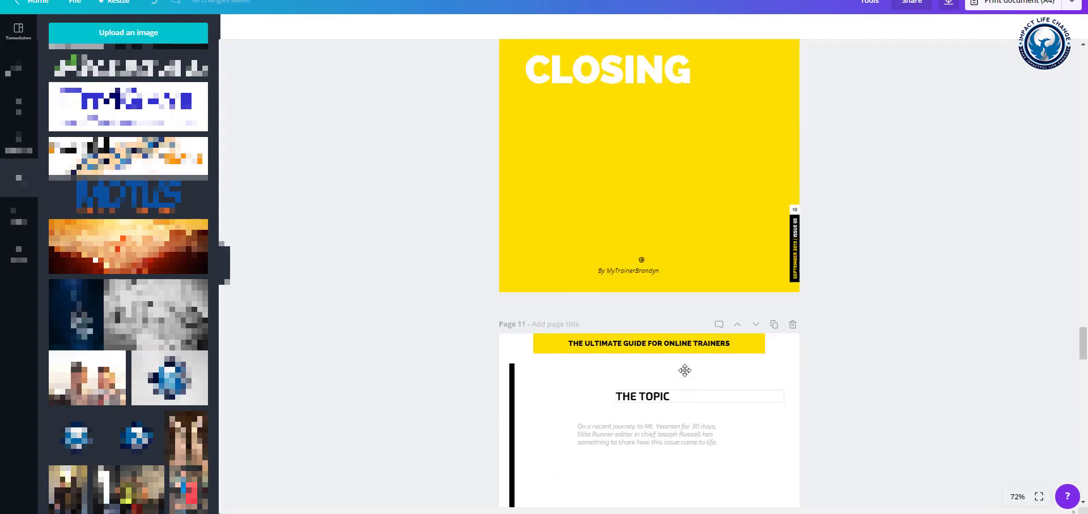
{"action": "scroll", "coordinate": [685, 371], "scroll_direction": "up", "scroll_amount": 20}
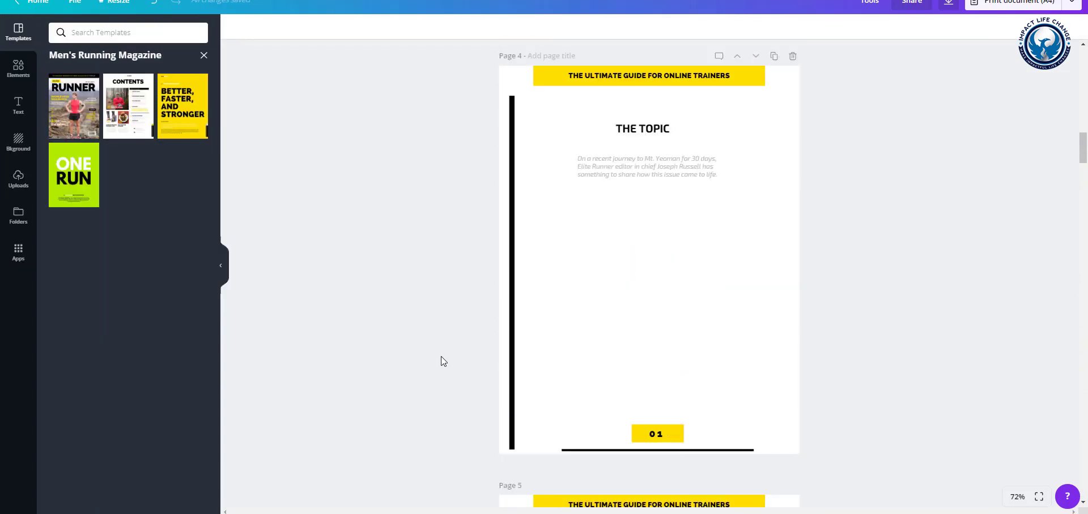
{"action": "scroll", "coordinate": [442, 357], "scroll_direction": "up", "scroll_amount": 15}
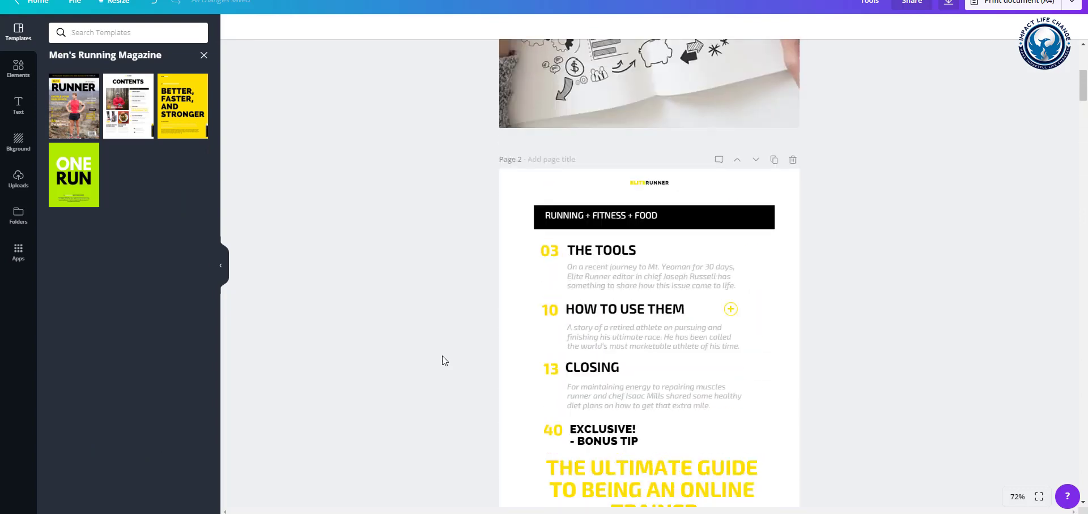
{"action": "scroll", "coordinate": [444, 361], "scroll_direction": "up", "scroll_amount": 5}
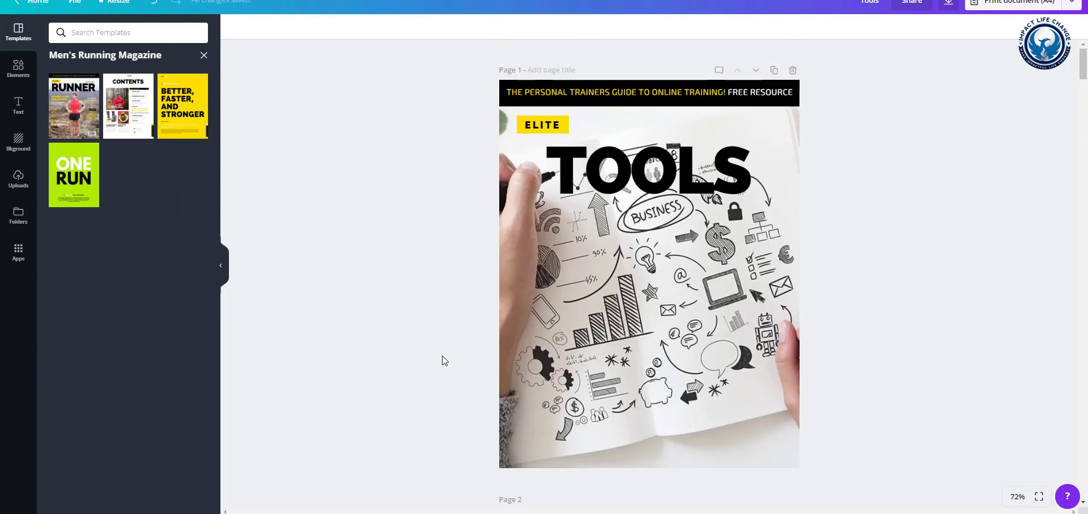
{"action": "left_click", "coordinate": [986, 7]}
{"action": "left_click", "coordinate": [991, 7]}
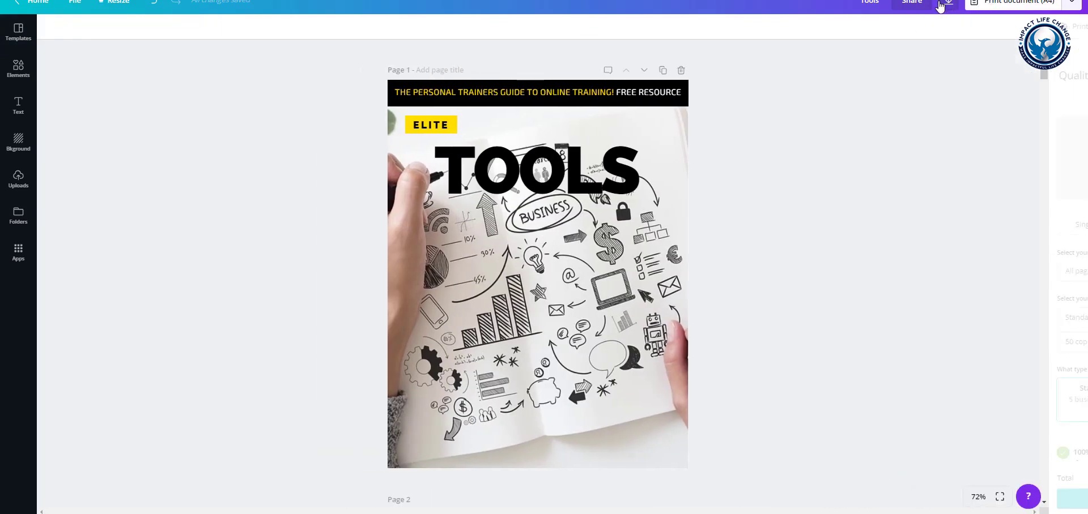
{"action": "left_click", "coordinate": [922, 7]}
{"action": "left_click", "coordinate": [921, 6]}
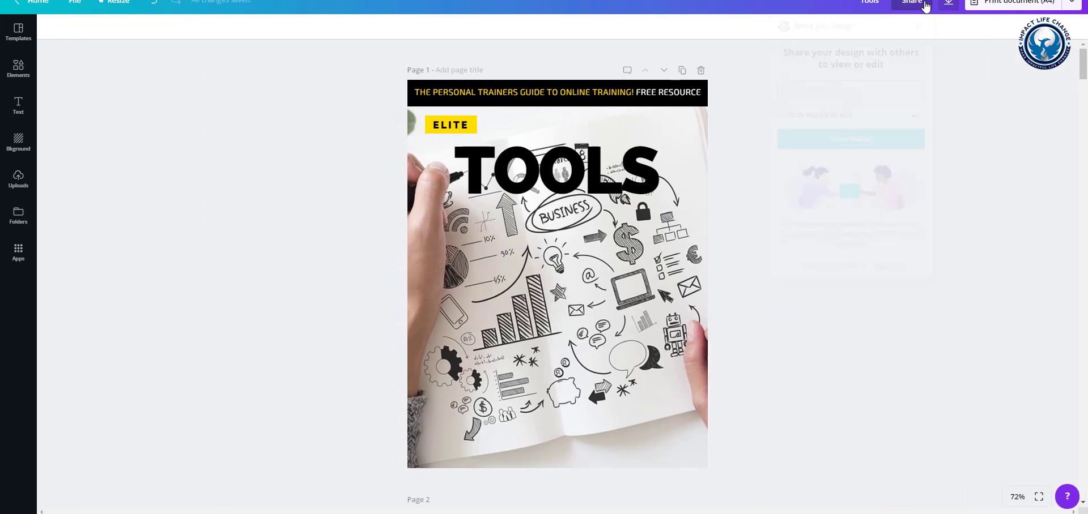
Step: Download all pages of the design as a PDF Standard file
{"action": "left_click", "coordinate": [947, 3]}
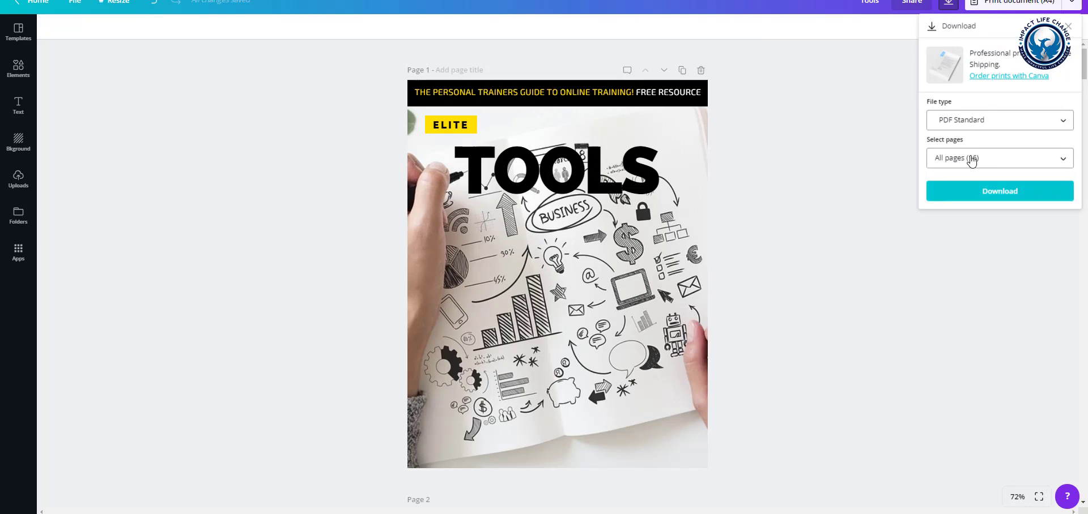
{"action": "left_click", "coordinate": [971, 161]}
{"action": "left_click", "coordinate": [984, 171]}
{"action": "left_click", "coordinate": [984, 191]}
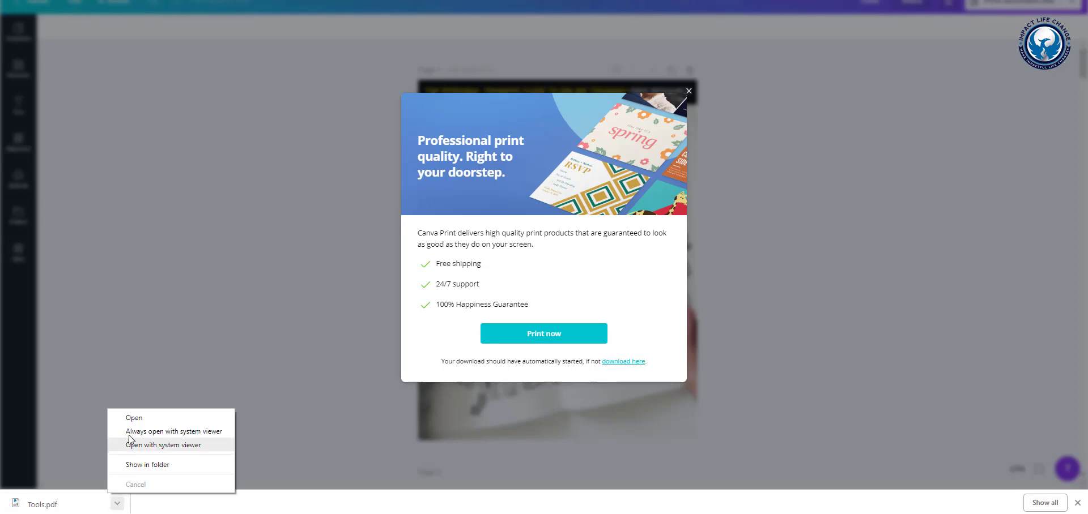
Step: Open the downloaded Tools.pdf and examine its cover, contents, chapter and topic pages in order
{"action": "left_click", "coordinate": [134, 419]}
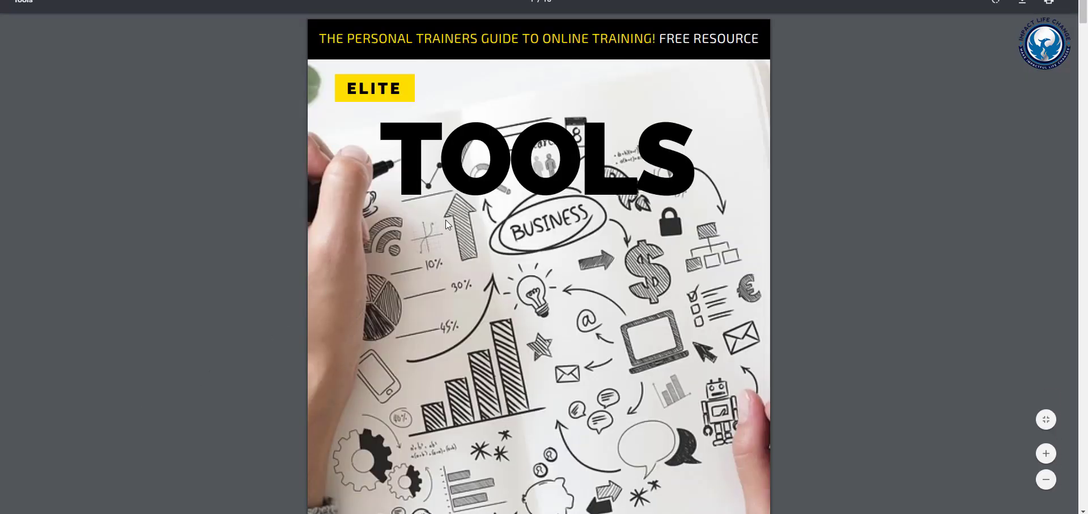
{"action": "scroll", "coordinate": [598, 147], "scroll_direction": "down", "scroll_amount": 15}
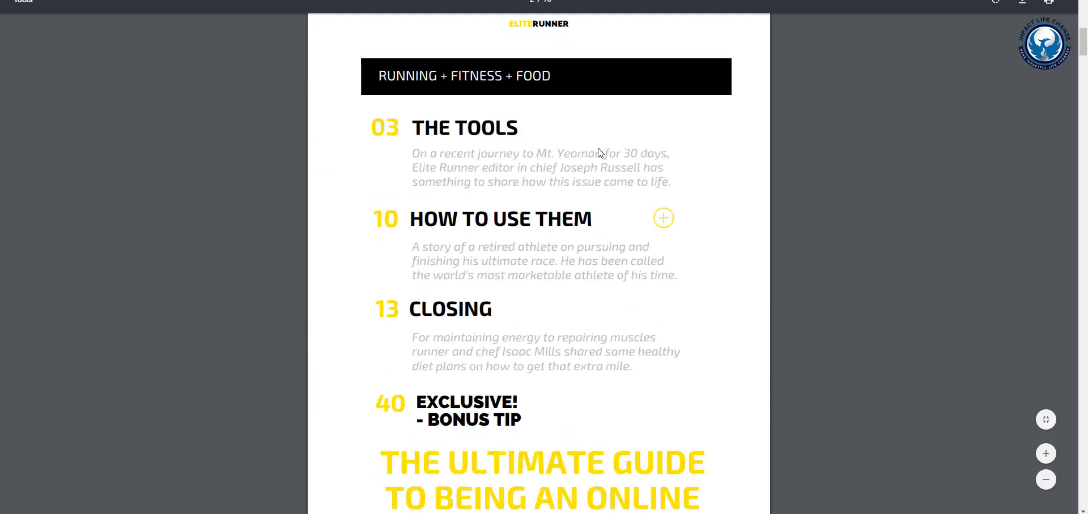
{"action": "scroll", "coordinate": [600, 152], "scroll_direction": "down", "scroll_amount": 15}
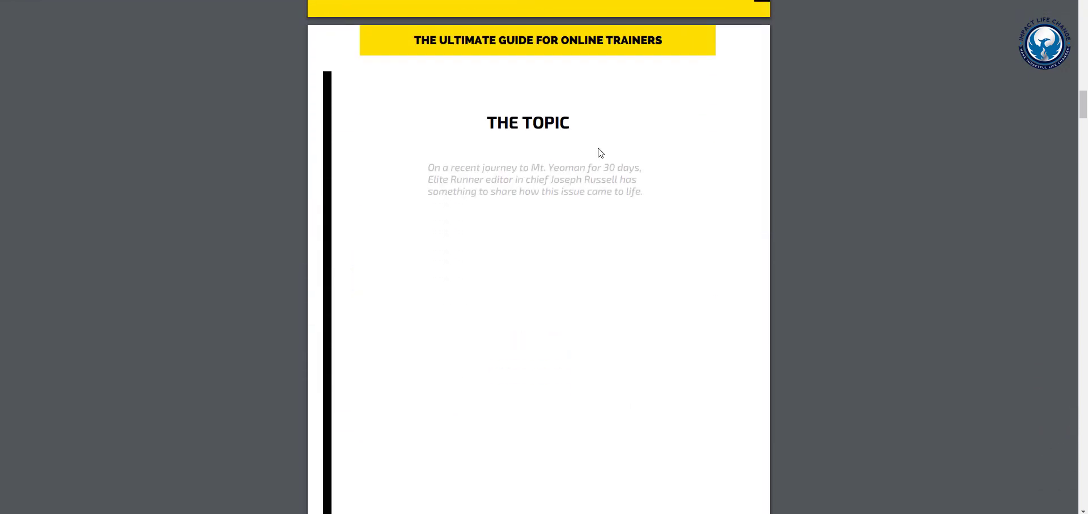
{"action": "scroll", "coordinate": [600, 153], "scroll_direction": "down", "scroll_amount": 15}
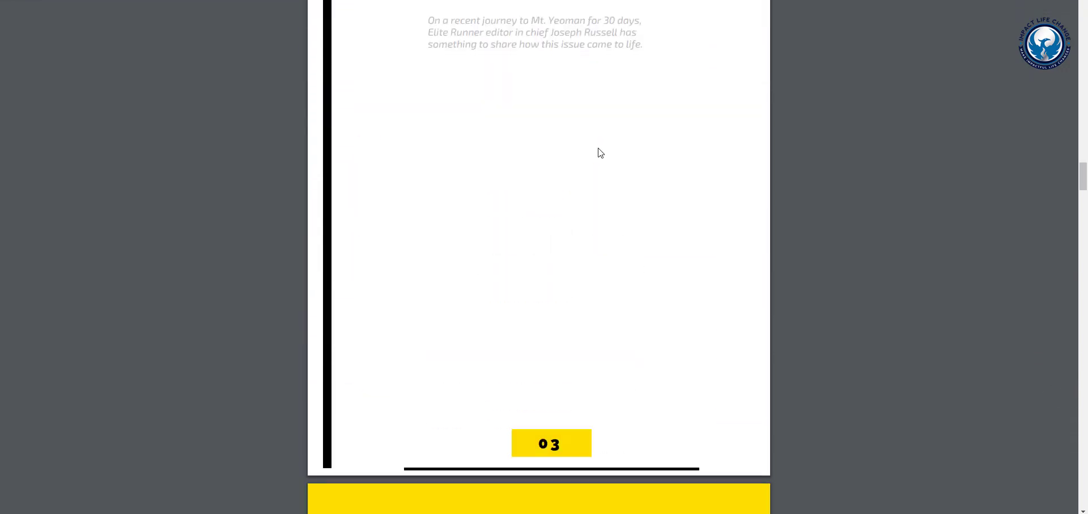
{"action": "scroll", "coordinate": [598, 151], "scroll_direction": "down", "scroll_amount": 15}
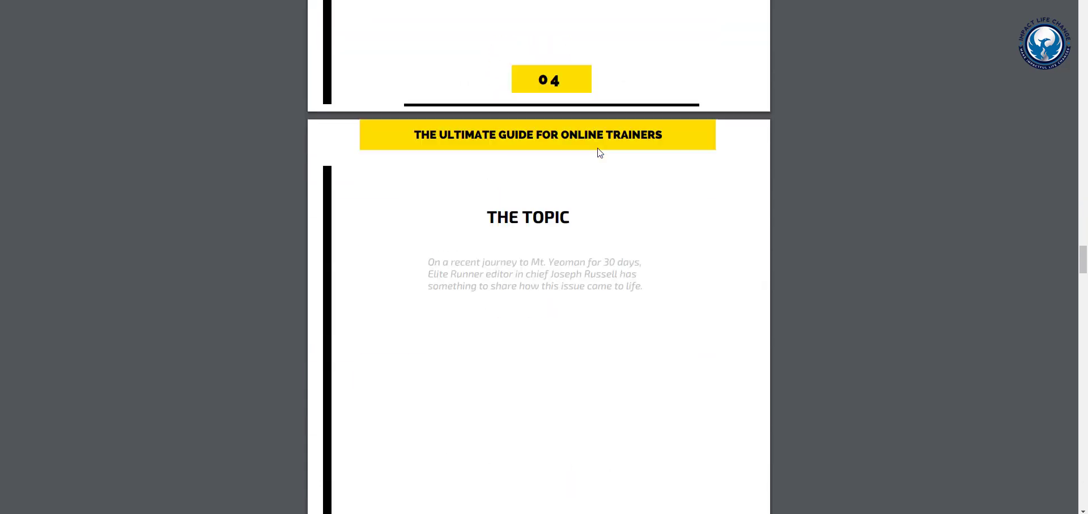
{"action": "scroll", "coordinate": [599, 153], "scroll_direction": "down", "scroll_amount": 15}
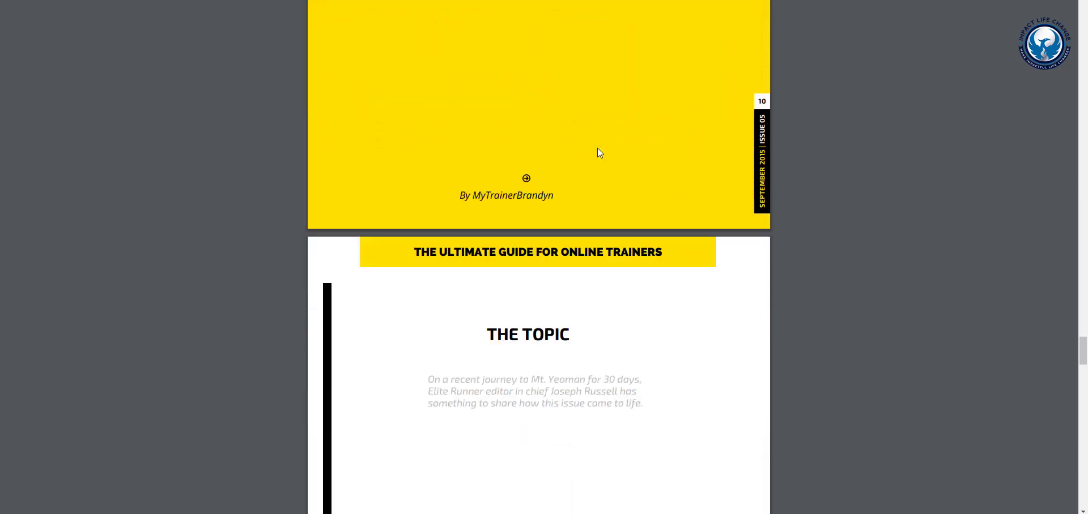
{"action": "scroll", "coordinate": [600, 152], "scroll_direction": "down", "scroll_amount": 15}
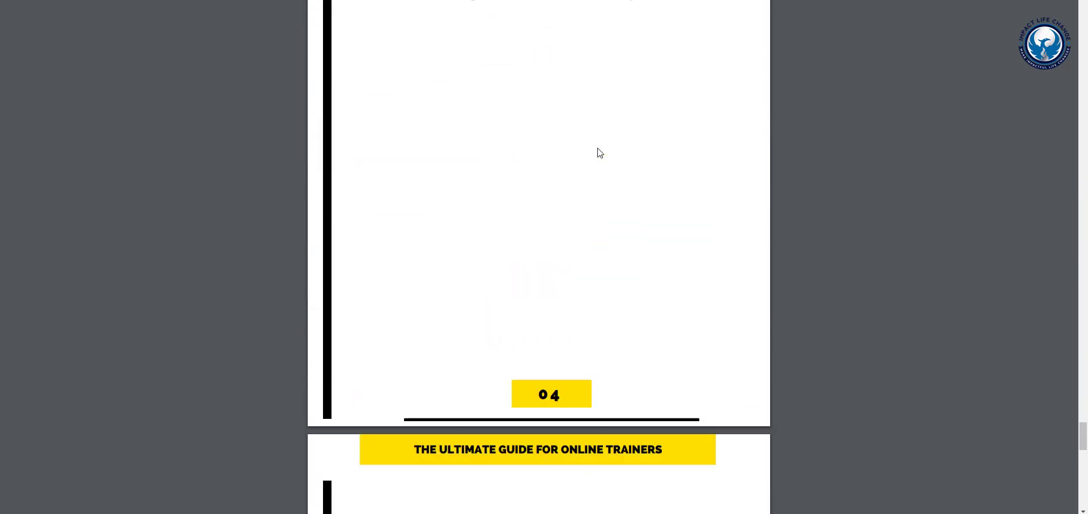